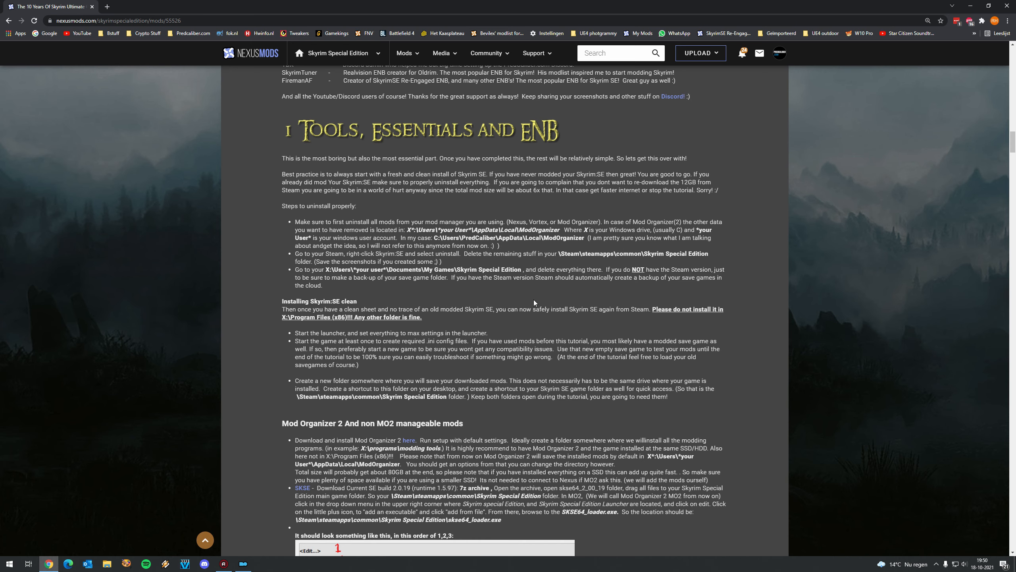
Read the guide's "Tools, Essentials and ENB" chapter, covering the clean uninstall, Mod Organizer 2 and SKSE setup, ENB and mod installation instructions
scroll(548, 303, "down", 1)
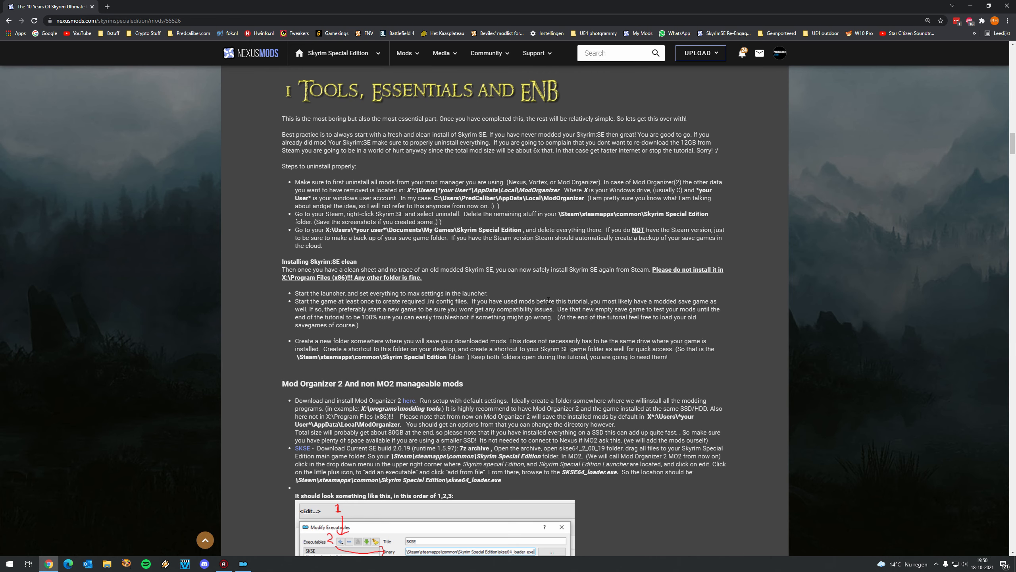
scroll(544, 310, "down", 2)
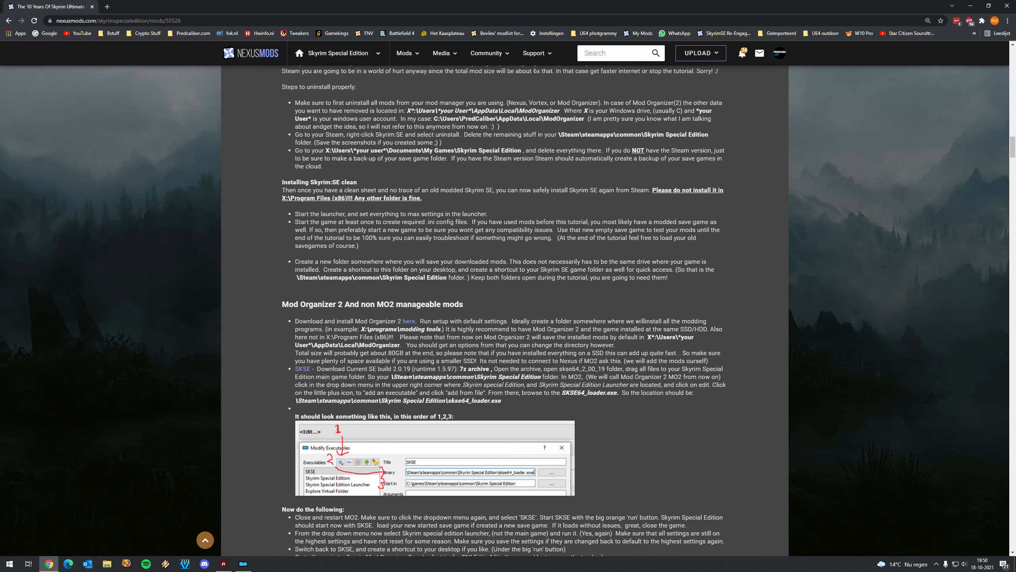
scroll(395, 377, "down", 7)
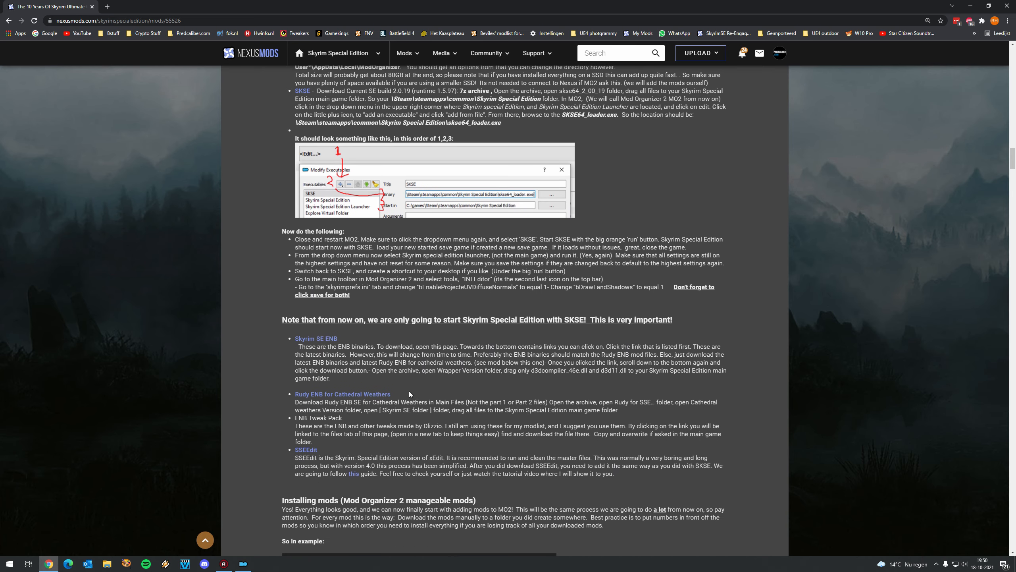
scroll(410, 394, "down", 2)
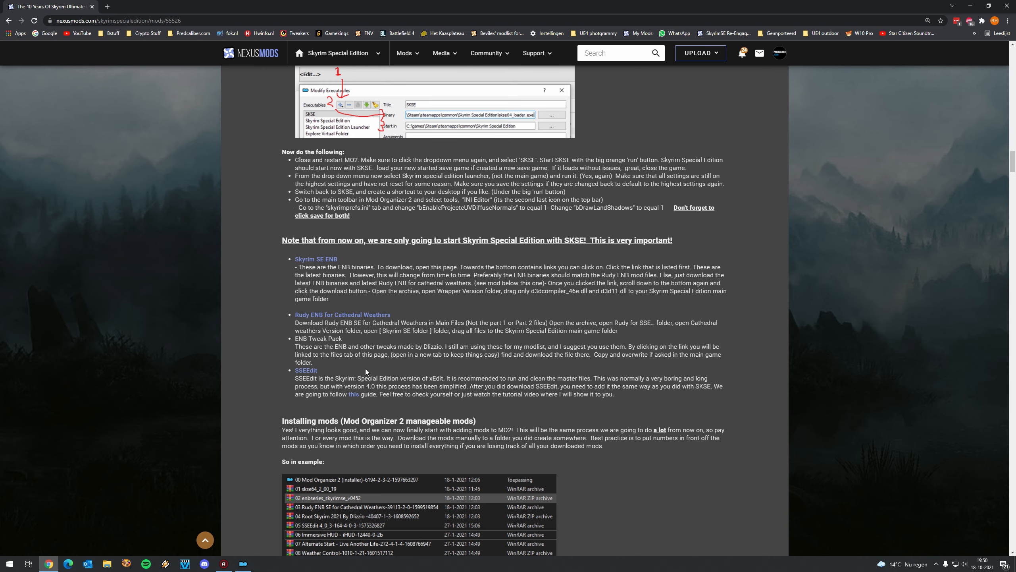
scroll(340, 351, "down", 1)
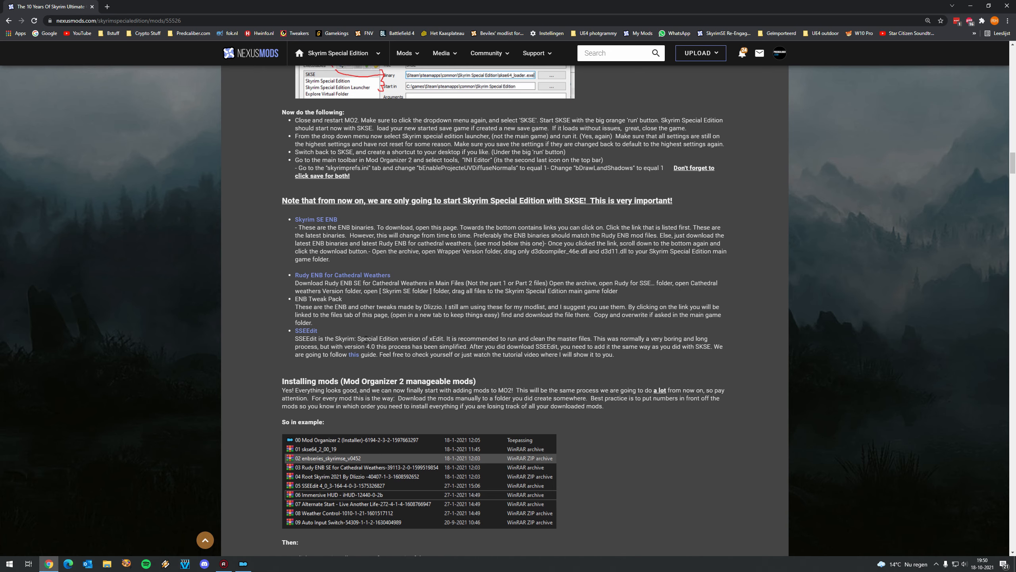
scroll(497, 337, "up", 20)
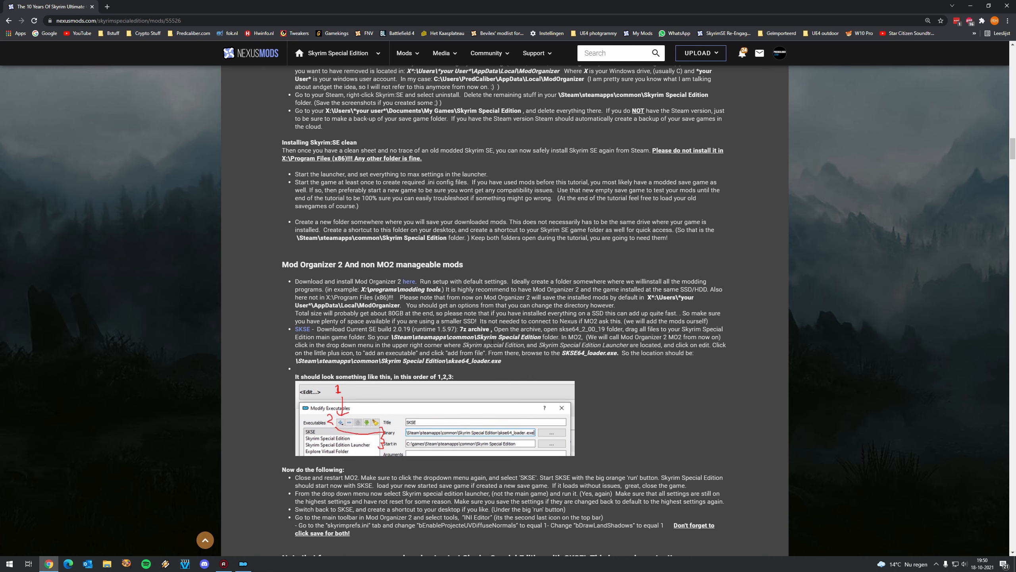
scroll(352, 300, "down", 1)
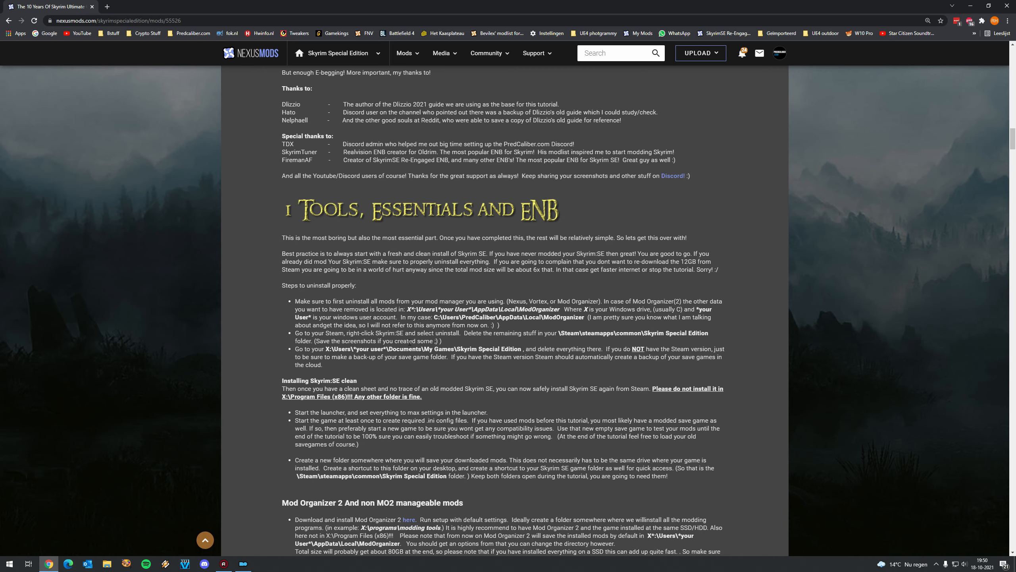
scroll(441, 352, "down", 12)
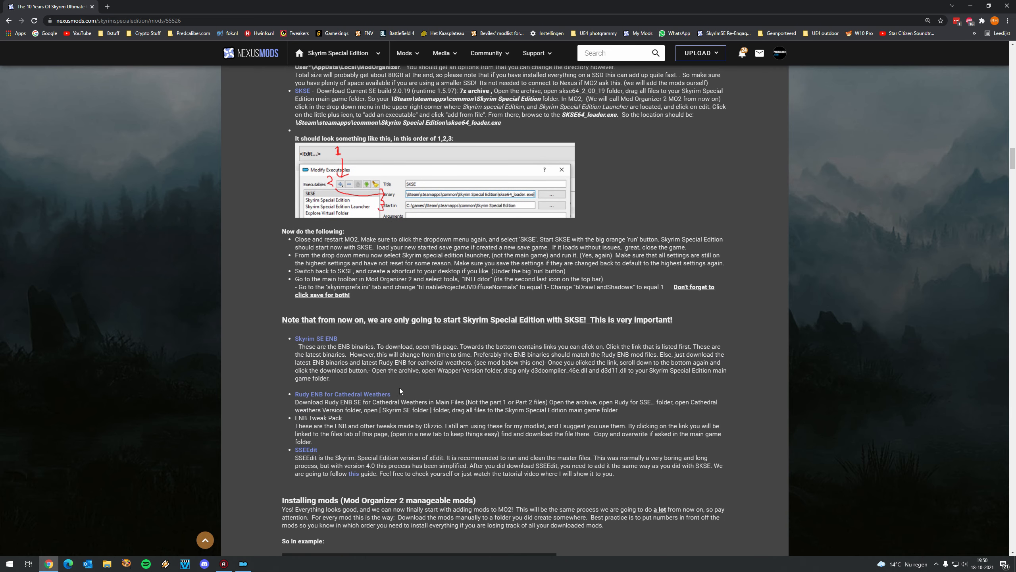
scroll(400, 388, "down", 2)
scroll(402, 375, "down", 6)
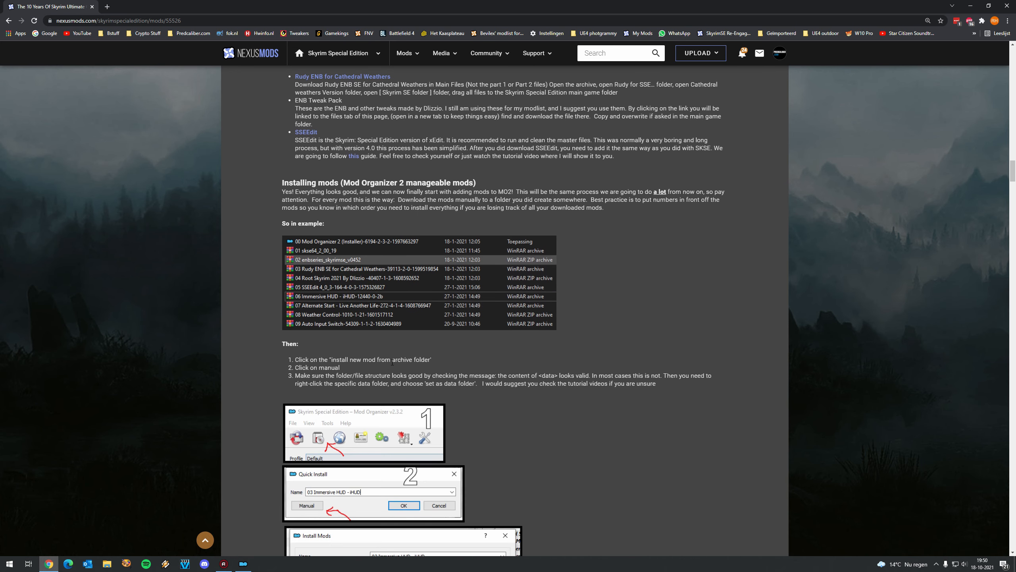
scroll(376, 329, "down", 10)
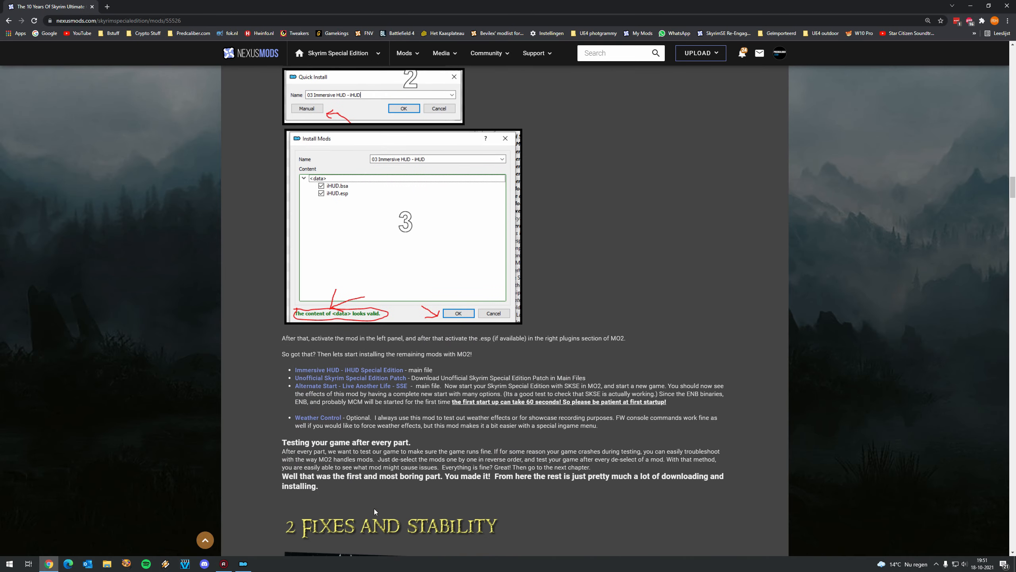
scroll(374, 508, "up", 20)
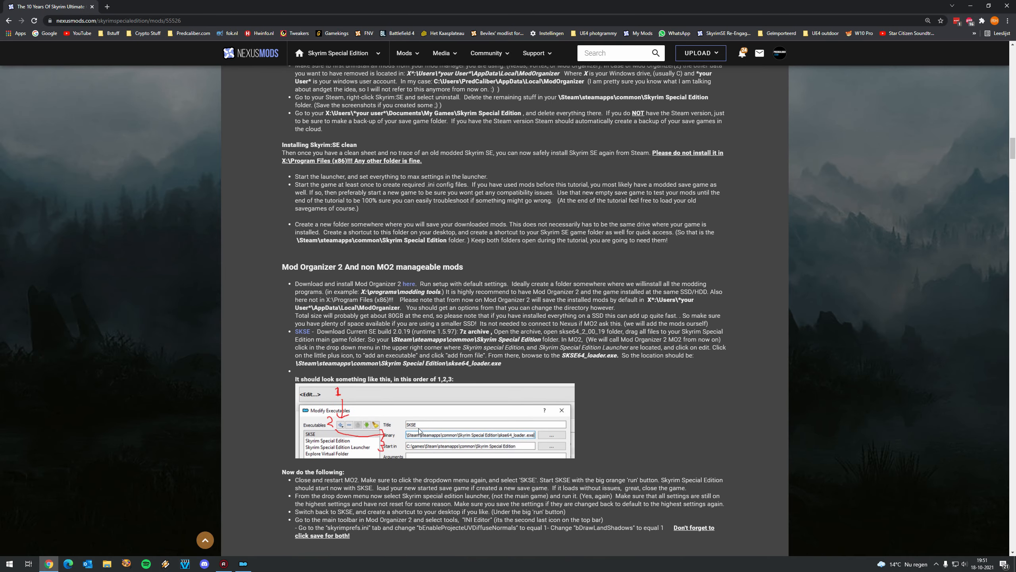
scroll(419, 431, "up", 8)
scroll(393, 416, "down", 4)
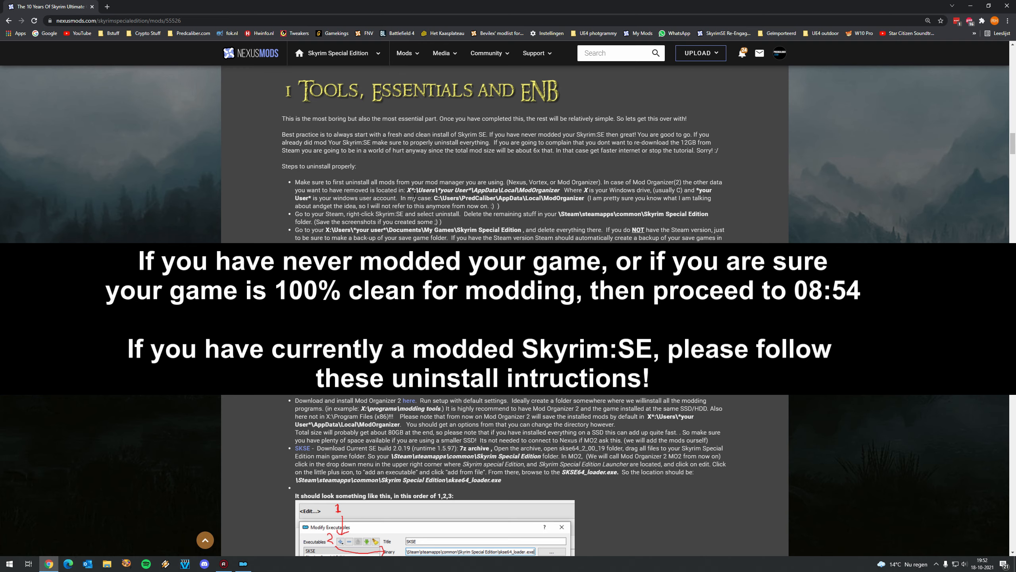
Switch to Mod Organizer and look through the whole installed mod list and the plugin load order down to their last entries
left_click(243, 563)
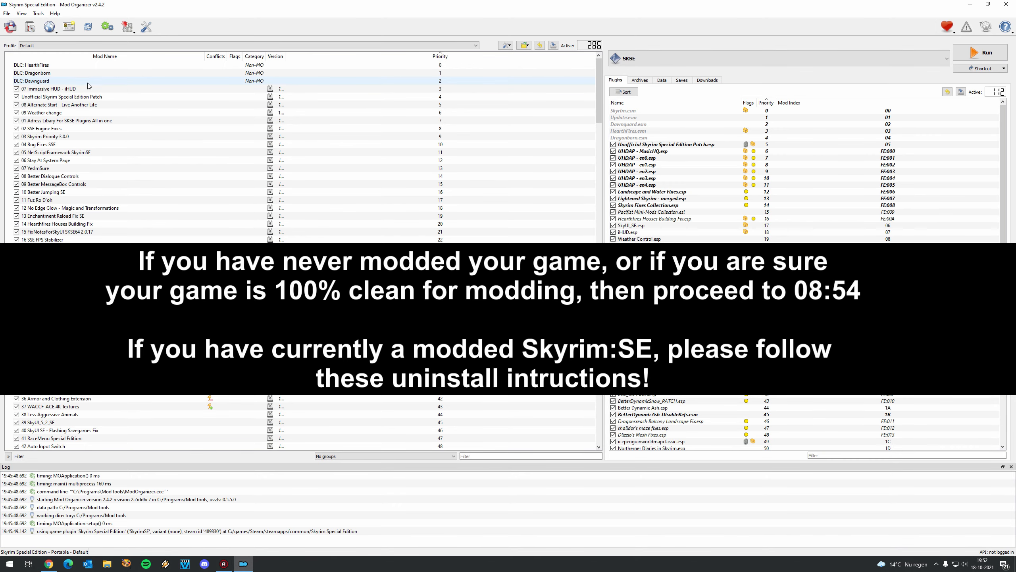
left_click(52, 90)
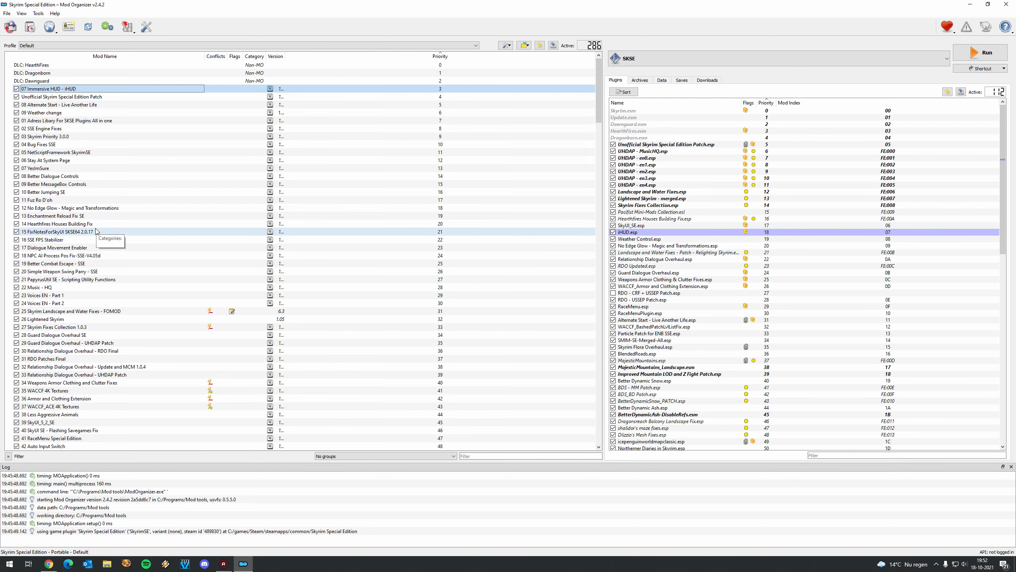
scroll(96, 239, "down", 6)
scroll(96, 239, "up", 6)
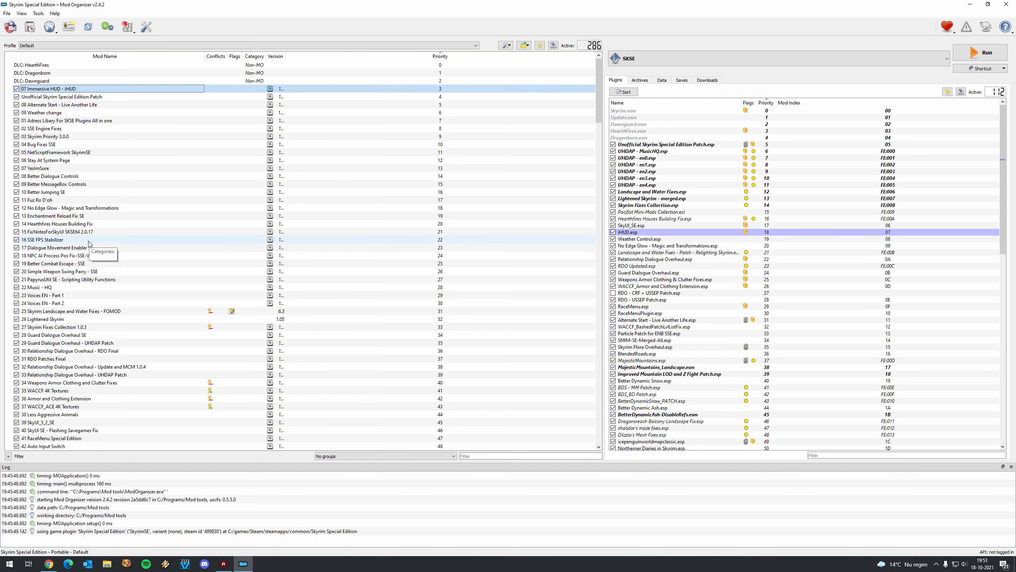
scroll(75, 206, "down", 3)
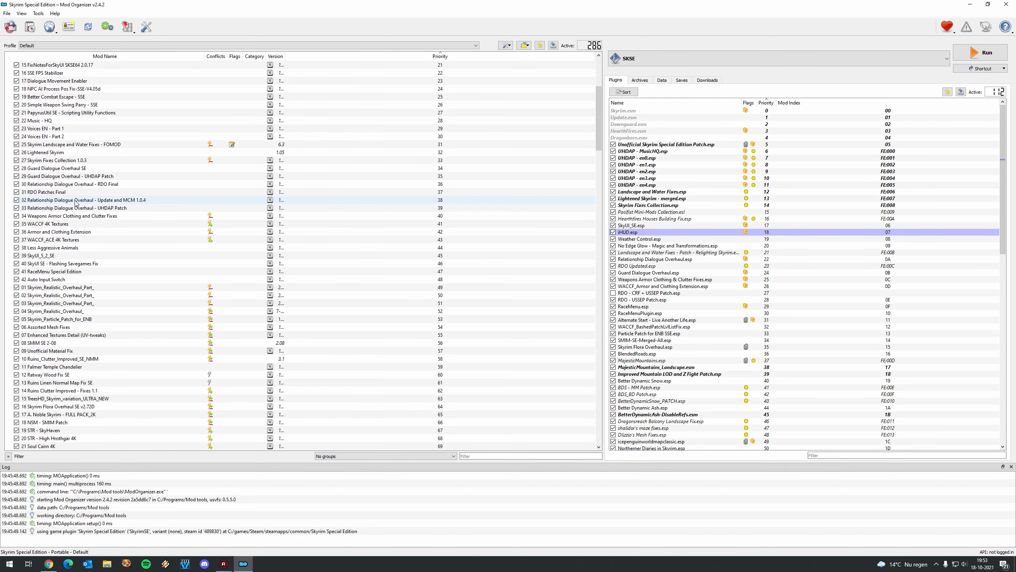
scroll(109, 202, "up", 3)
scroll(109, 203, "down", 20)
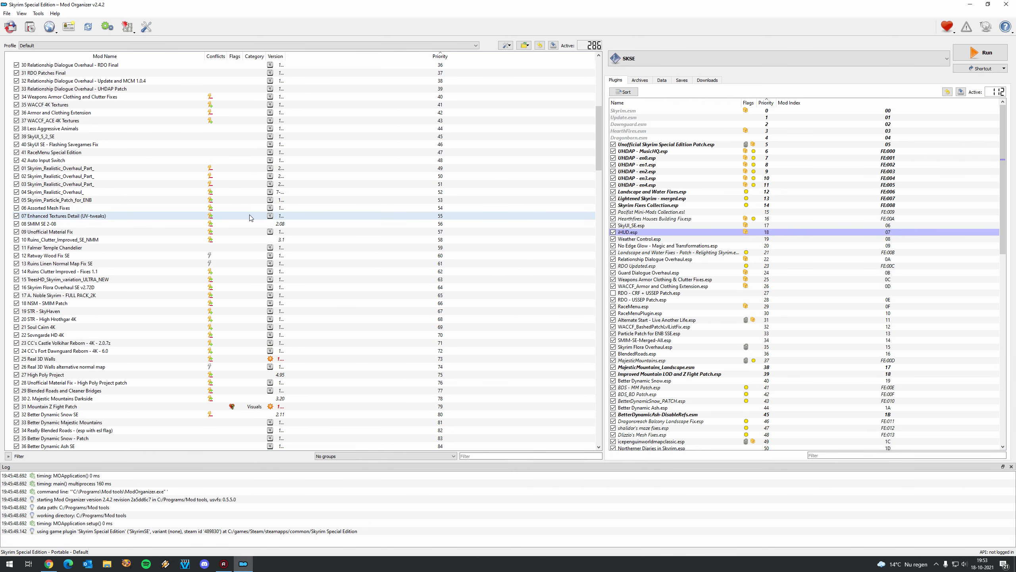
scroll(120, 232, "down", 20)
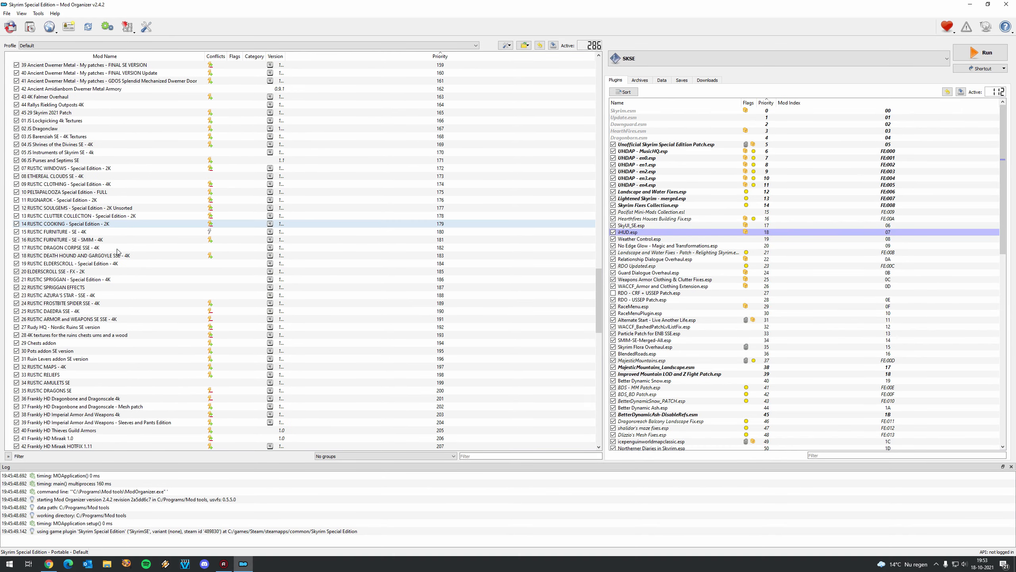
scroll(56, 205, "down", 11)
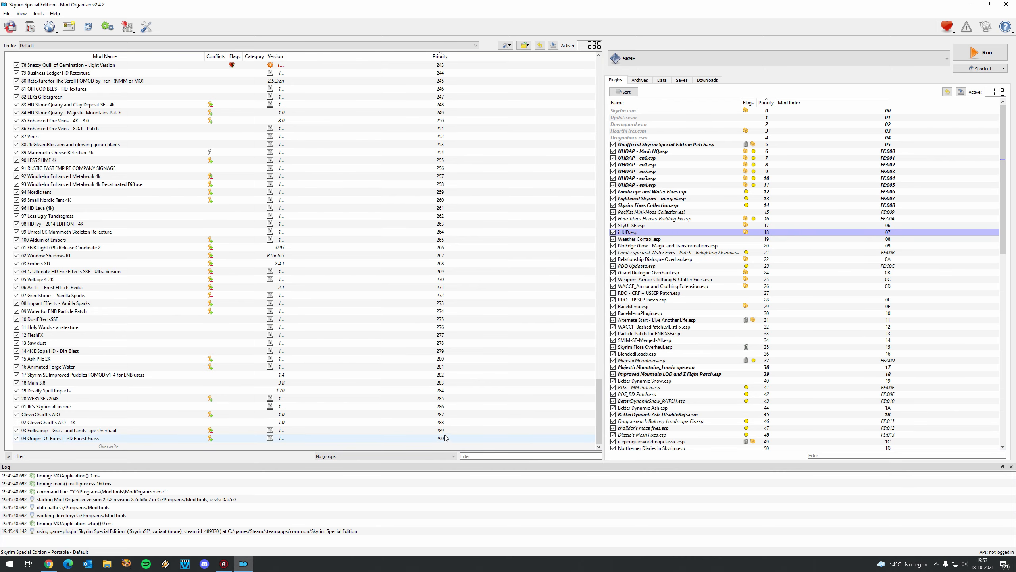
scroll(922, 274, "down", 20)
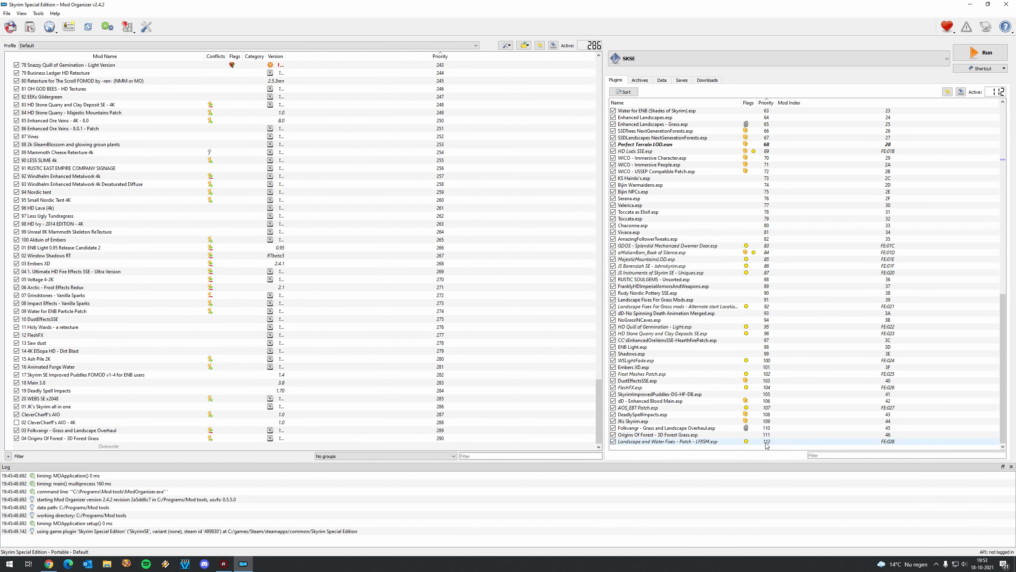
mouse_move(766, 444)
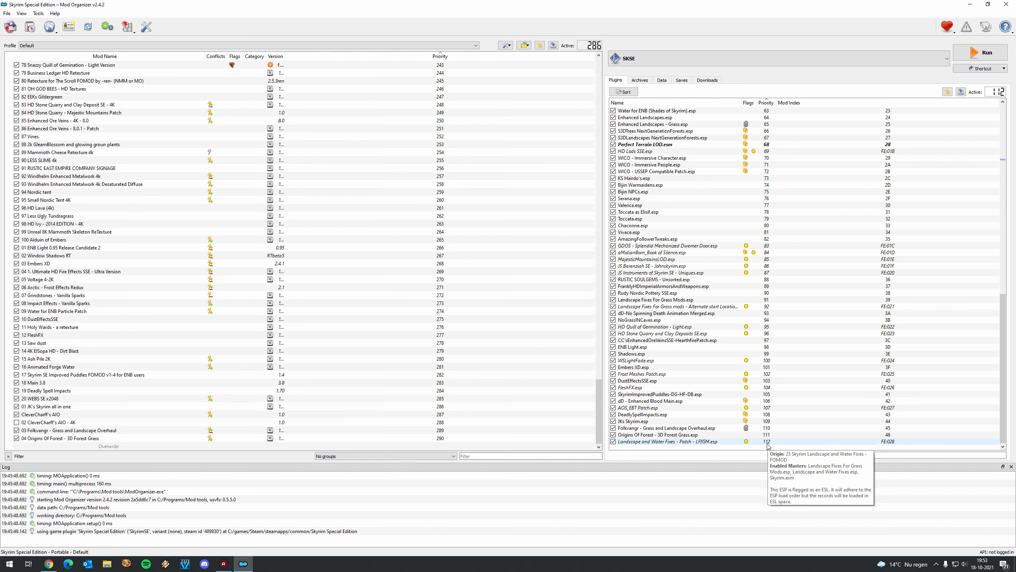
mouse_move(666, 439)
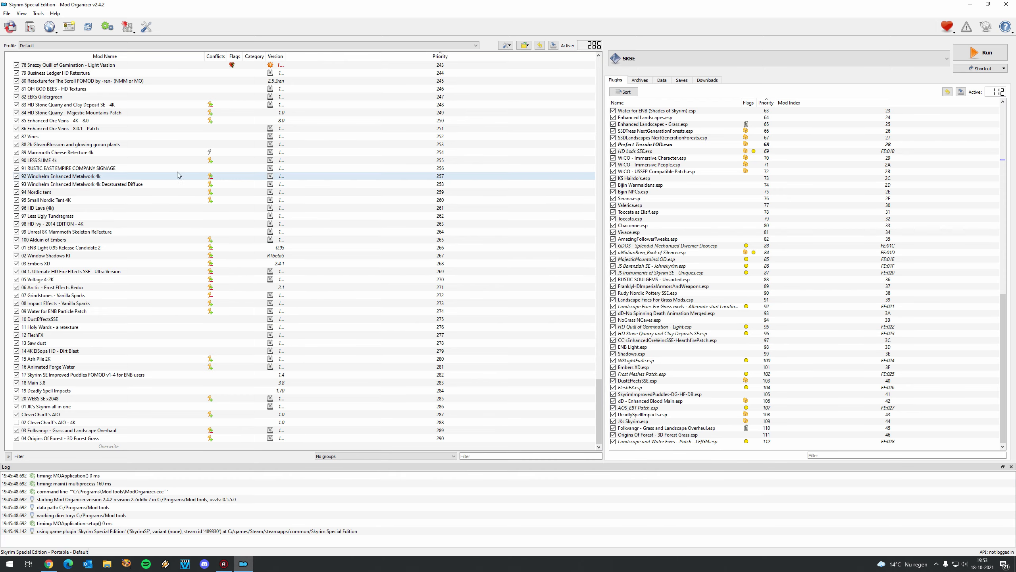
Select all installed mods in the mod list and delete them, confirming the removal
scroll(160, 193, "up", 20)
scroll(132, 209, "up", 7)
left_click(140, 104)
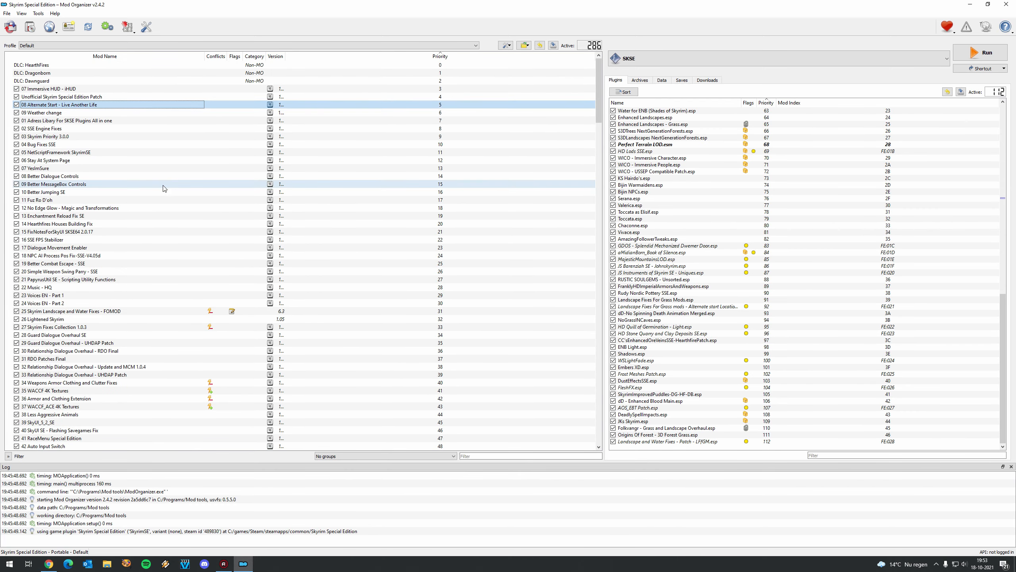
key("ctrl+a")
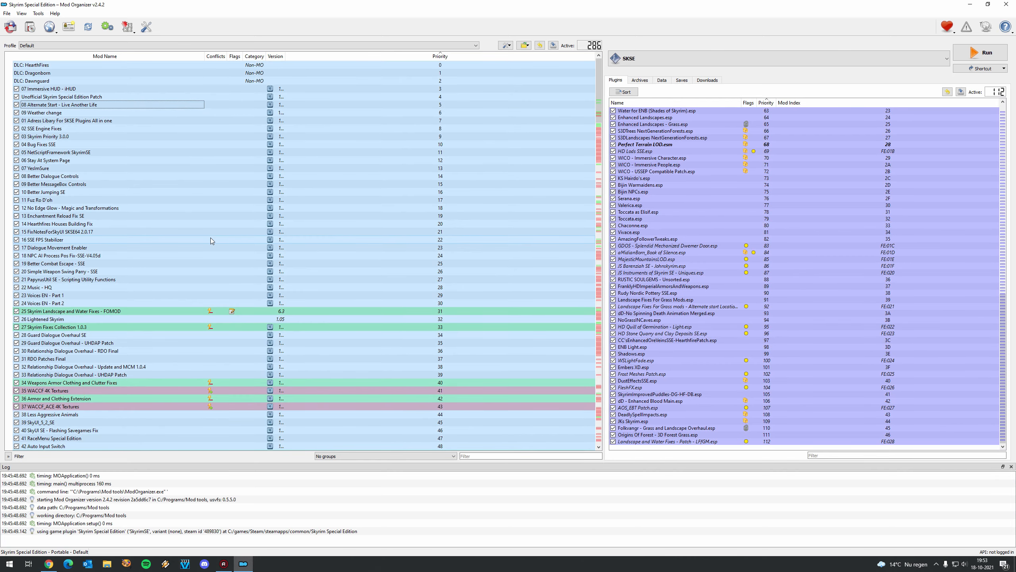
key("Delete")
left_click(516, 358)
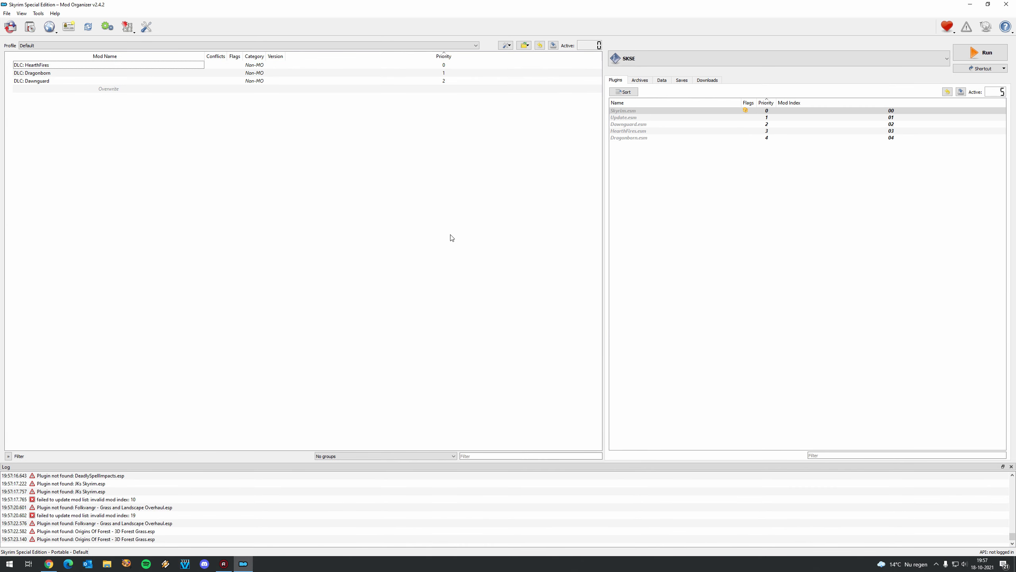
Restore the Mod Organizer window to a smaller size, move it over the browser and close it
double_click(819, 6)
left_click_drag(867, 11, 659, 48)
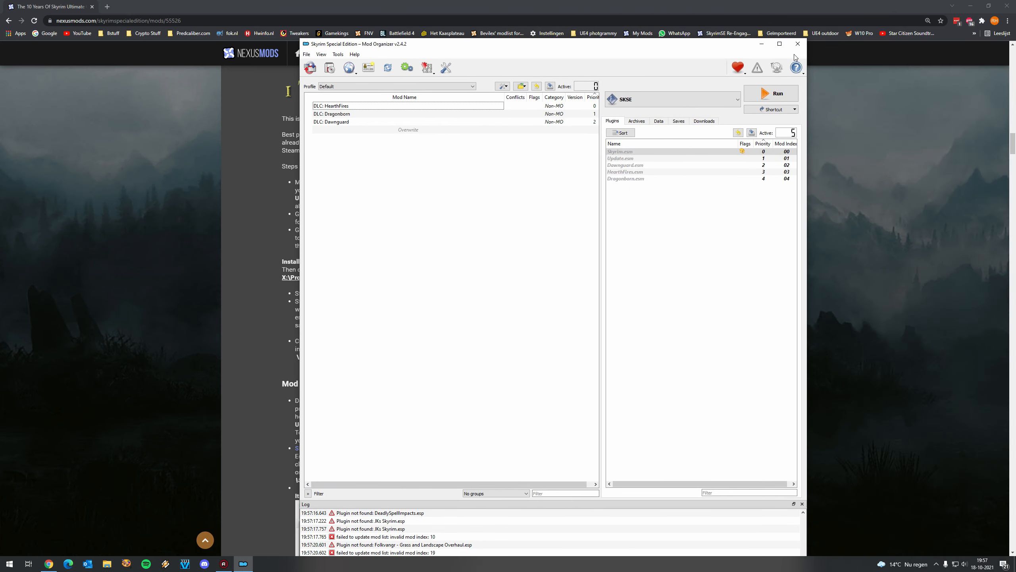
left_click(800, 48)
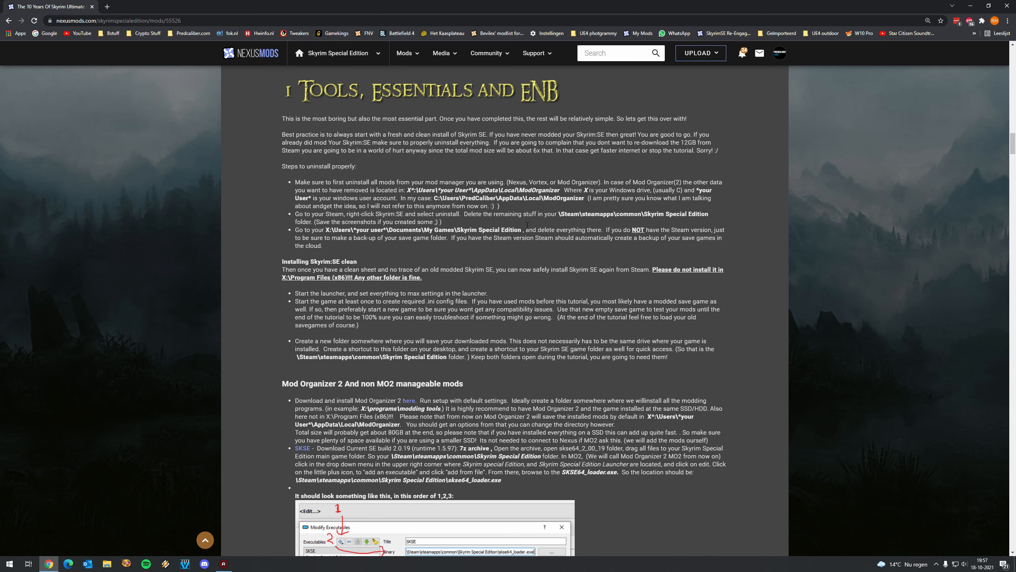
Show the desktop, open the Local Appdata folder shortcut and check the folder's full path
key("super+d")
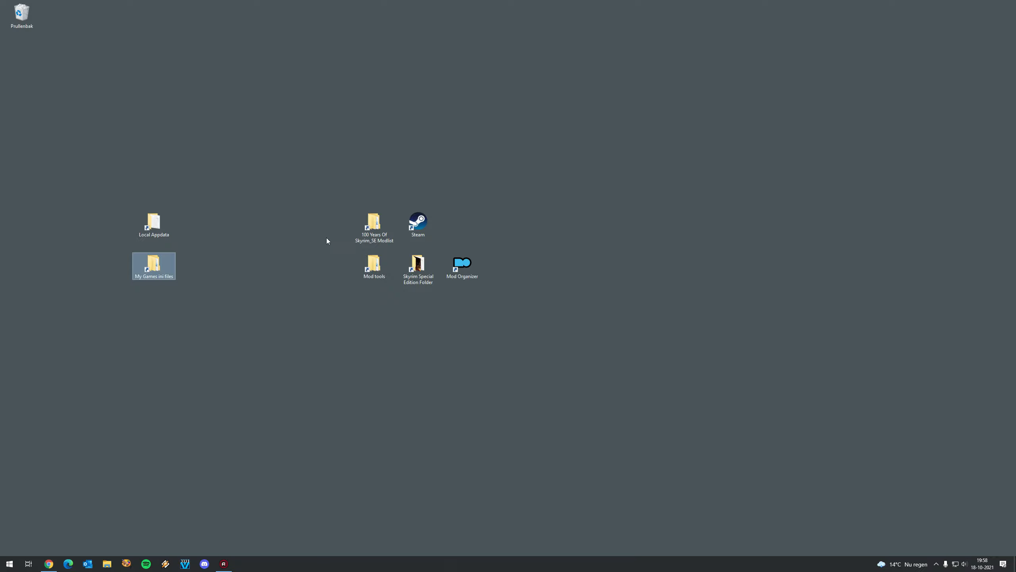
double_click(154, 222)
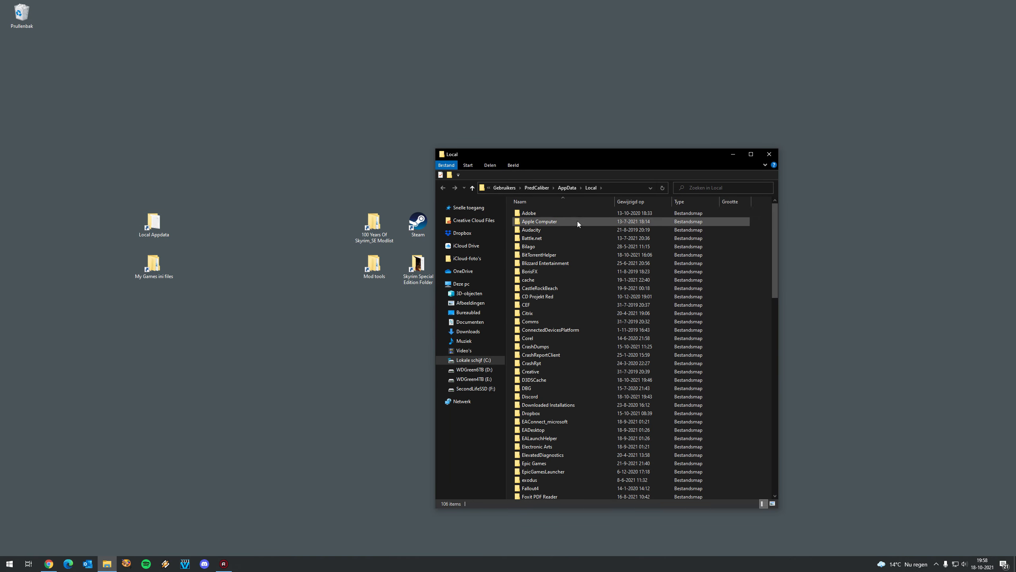
left_click(611, 191)
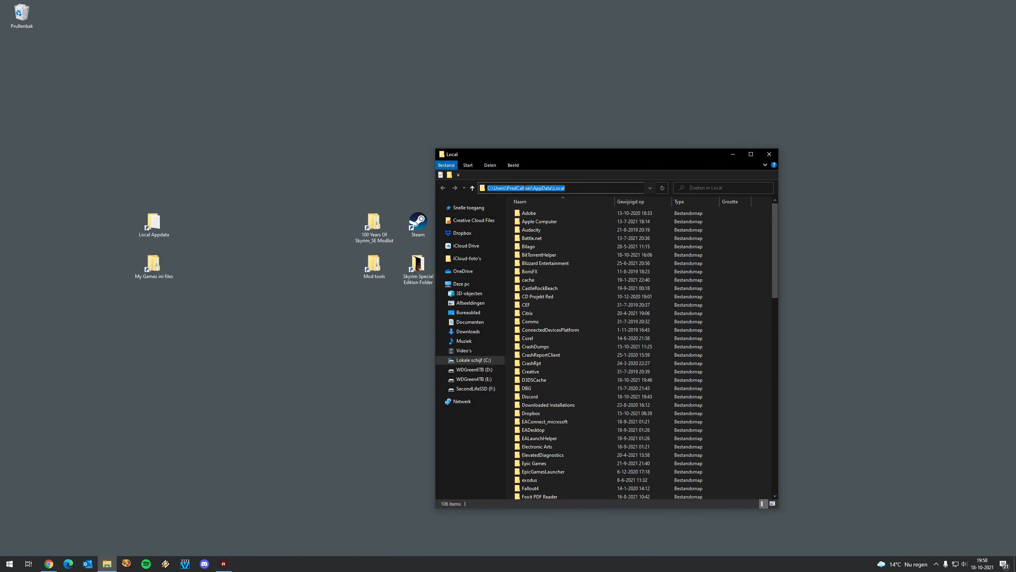
left_click(735, 312)
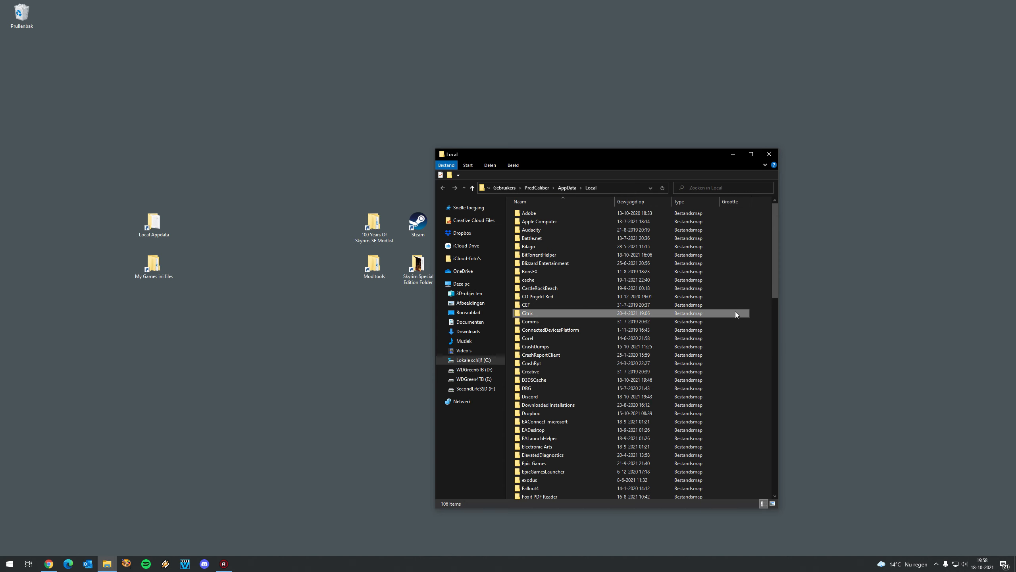
Find the ModOrganizer folder inside Local AppData and open its properties
scroll(641, 341, "down", 3)
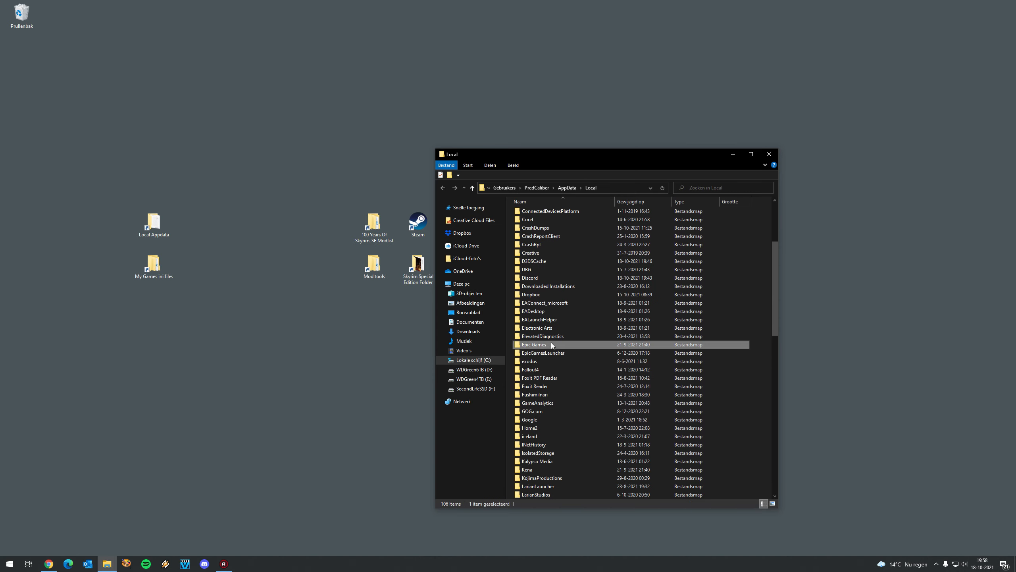
scroll(551, 342, "down", 12)
left_click(547, 252)
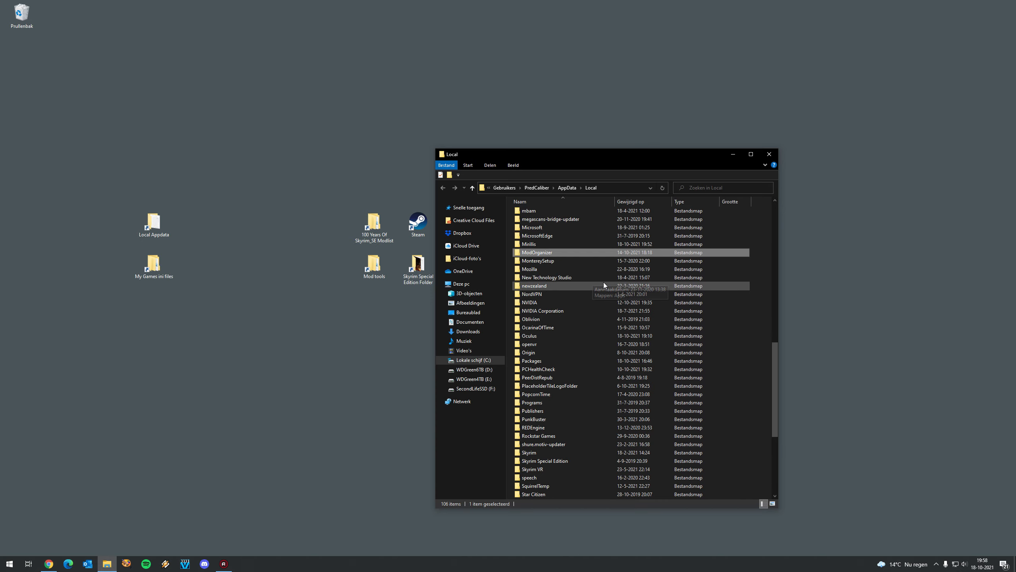
right_click(547, 253)
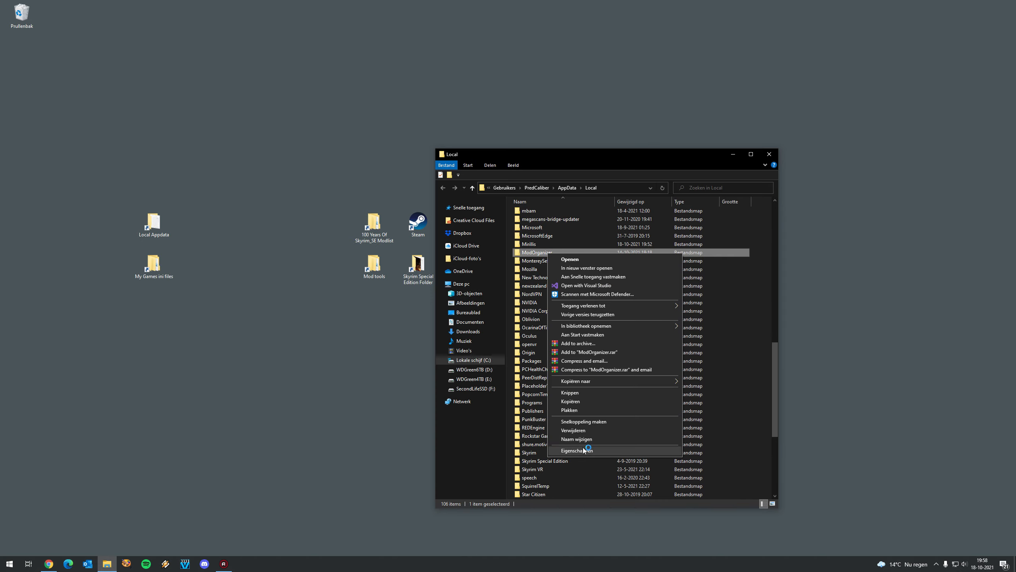
left_click(586, 450)
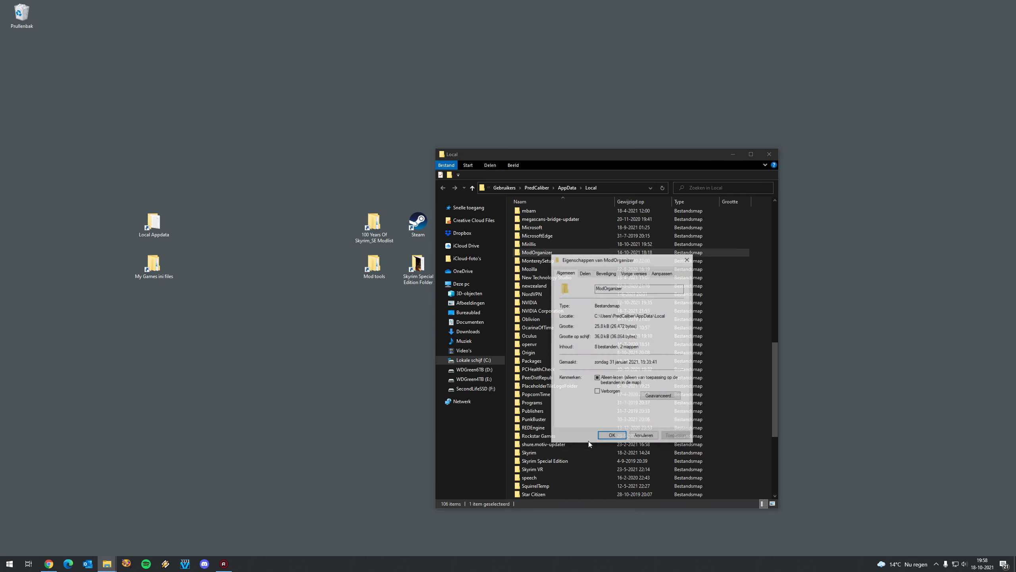
Dismiss the folder properties, delete the ModOrganizer folder from Local AppData and close the folder window
left_click(644, 436)
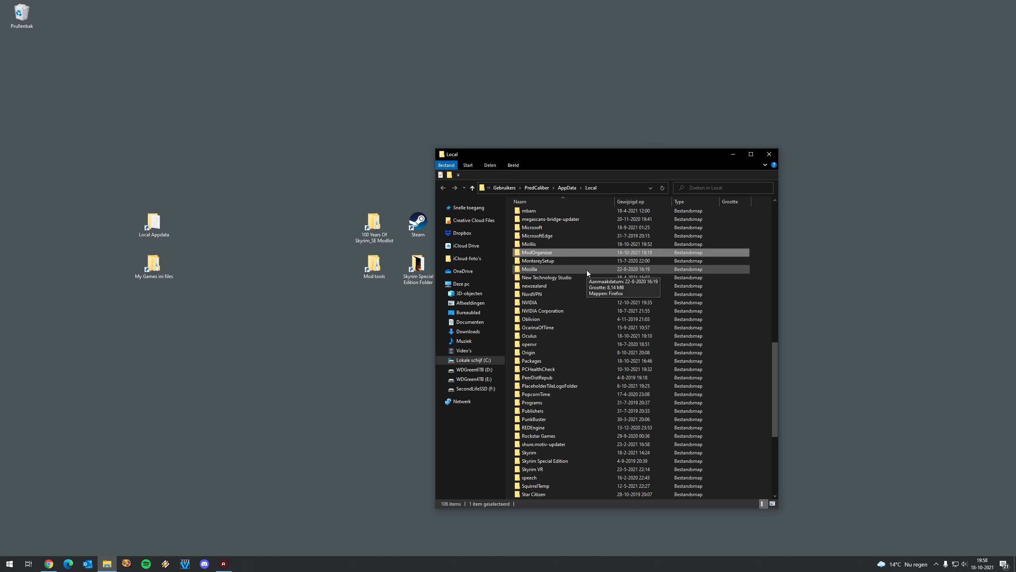
key("Delete")
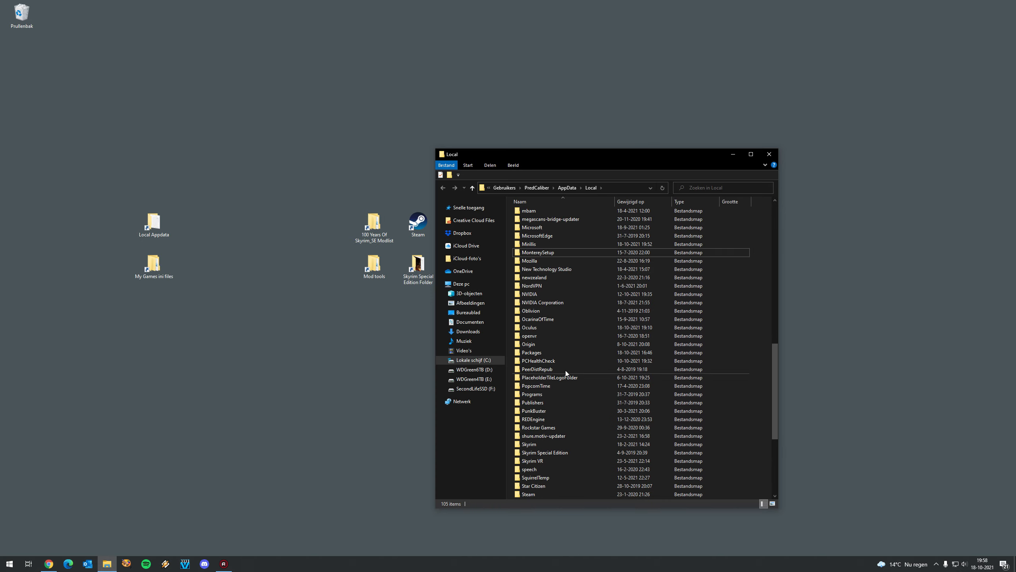
left_click(764, 157)
Open the Mod tools folder, check the properties of its entire contents and delete everything in it
left_click(375, 260)
double_click(375, 260)
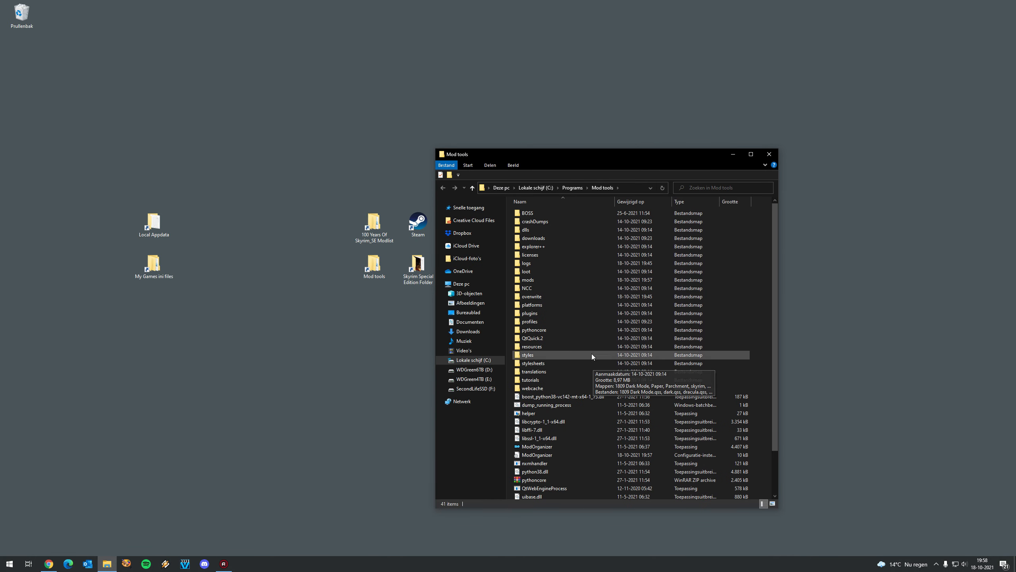
key("ctrl+a")
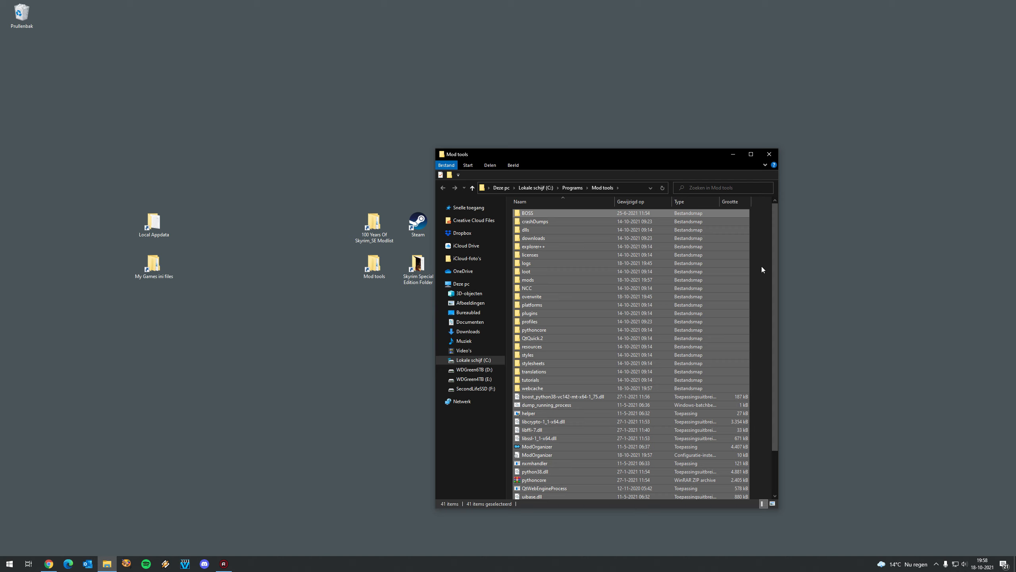
right_click(561, 305)
left_click(597, 437)
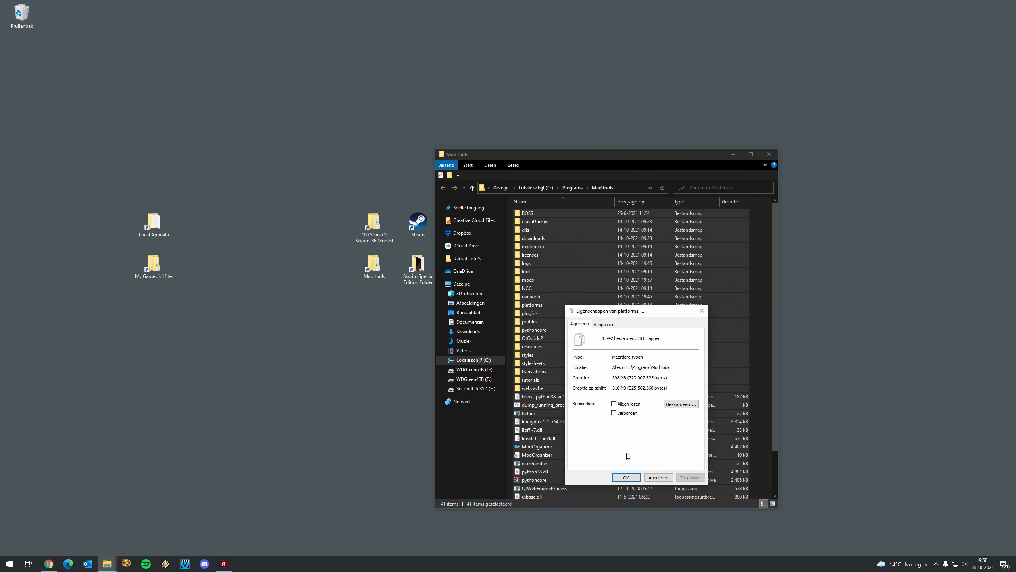
left_click(658, 477)
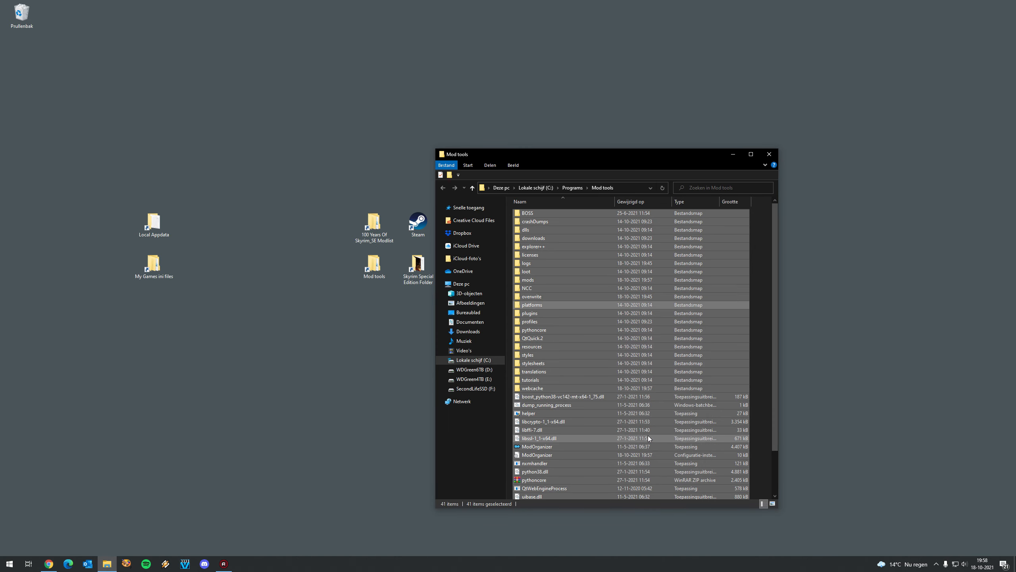
key("Delete")
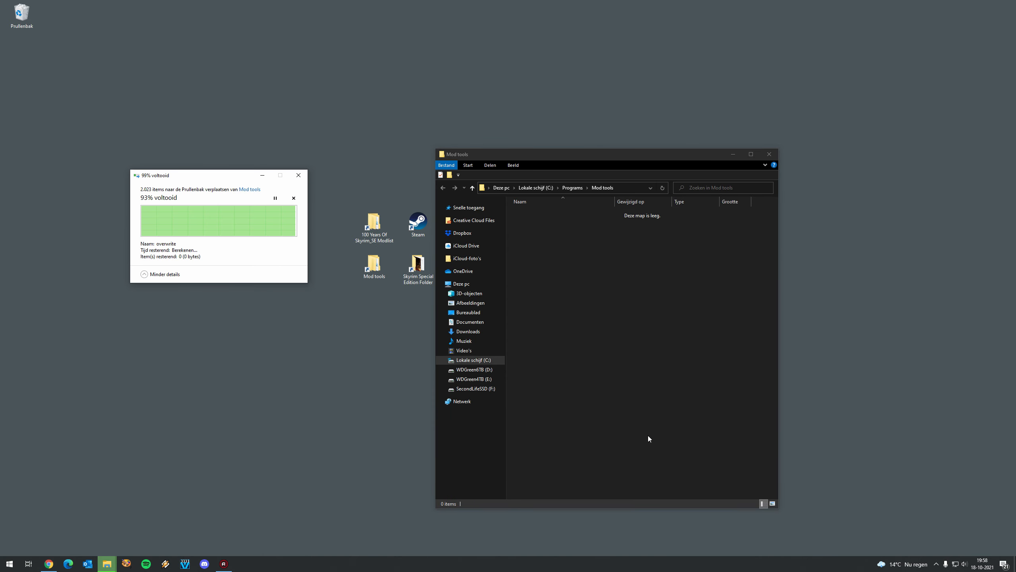
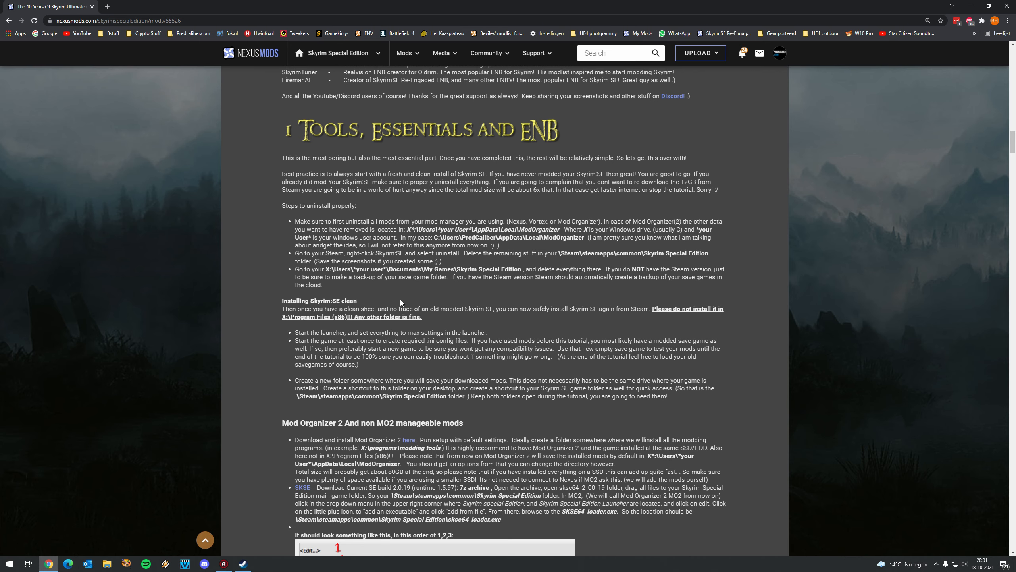
Switch to Steam to view the Skyrim Special Edition library page and return to the Nexus Mods guide
key("super+d")
left_click(243, 564)
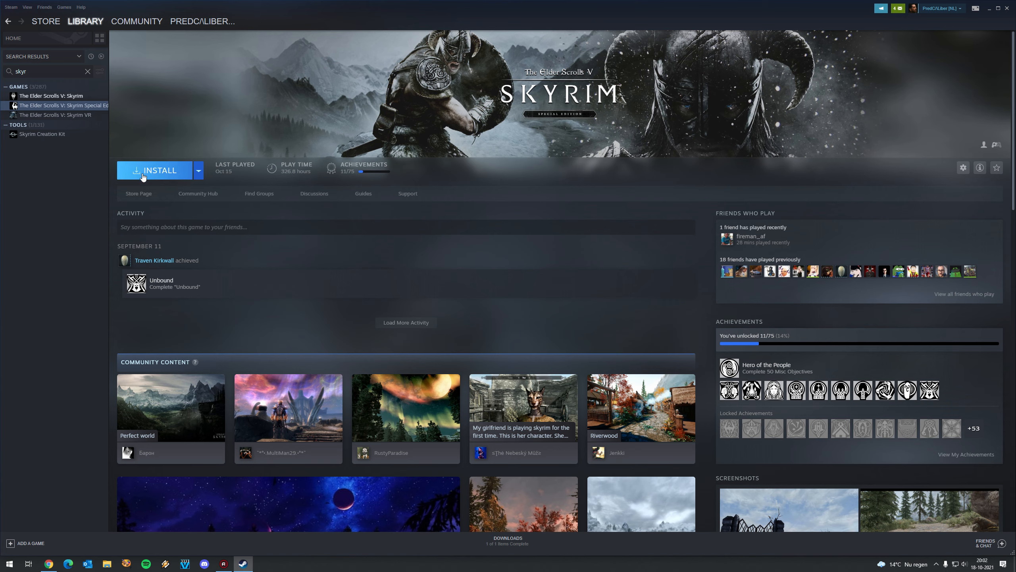
left_click(148, 177)
left_click(48, 564)
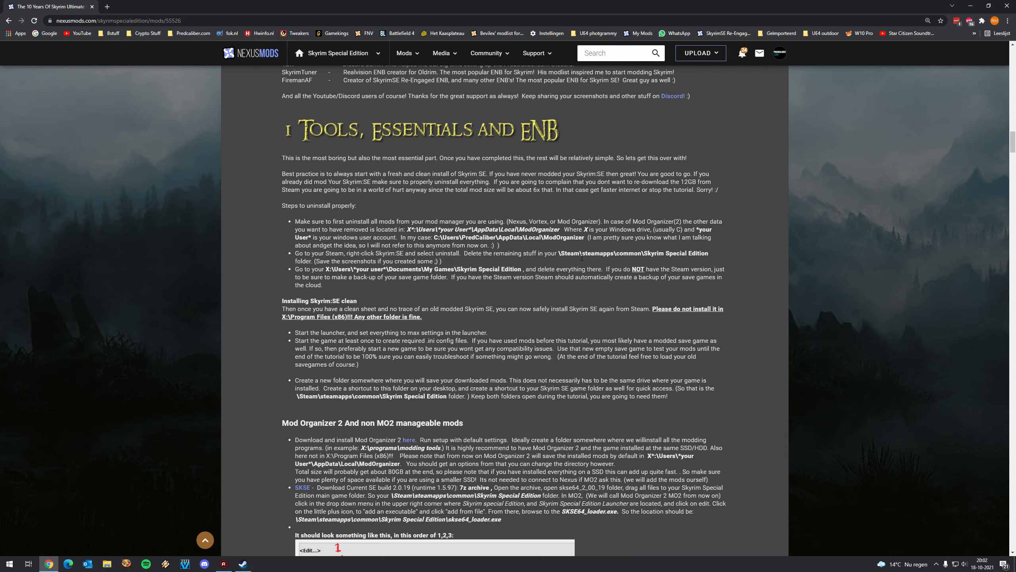
Switch to Steam and open the installation dialog for The Elder Scrolls V: Skyrim Special Edition
key("super+d")
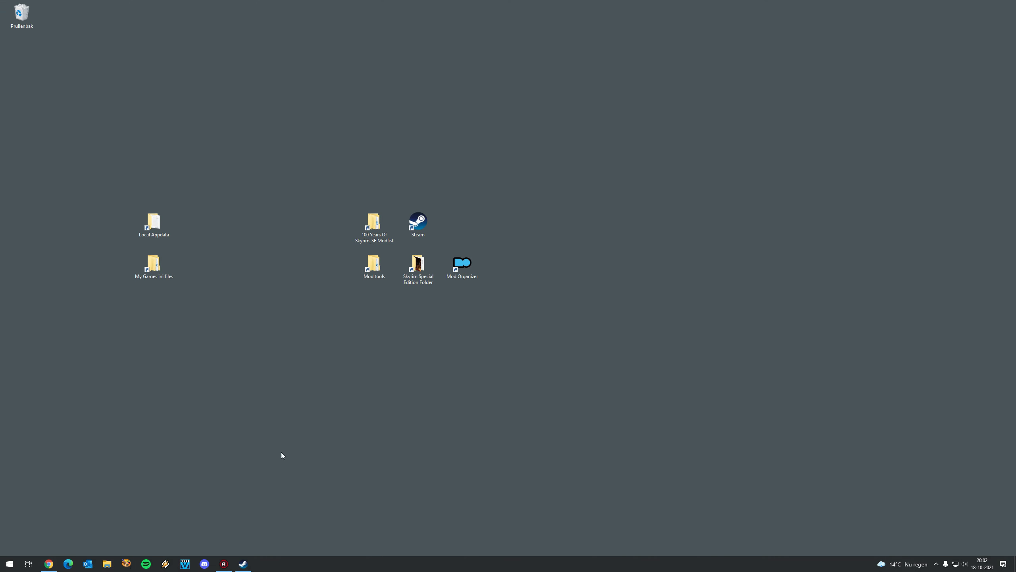
left_click(243, 564)
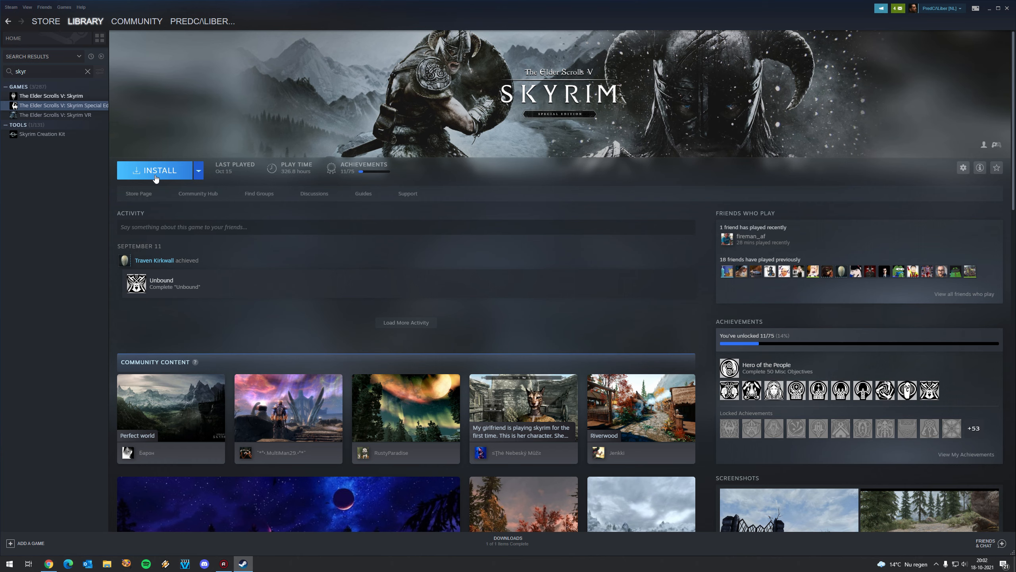
left_click(155, 178)
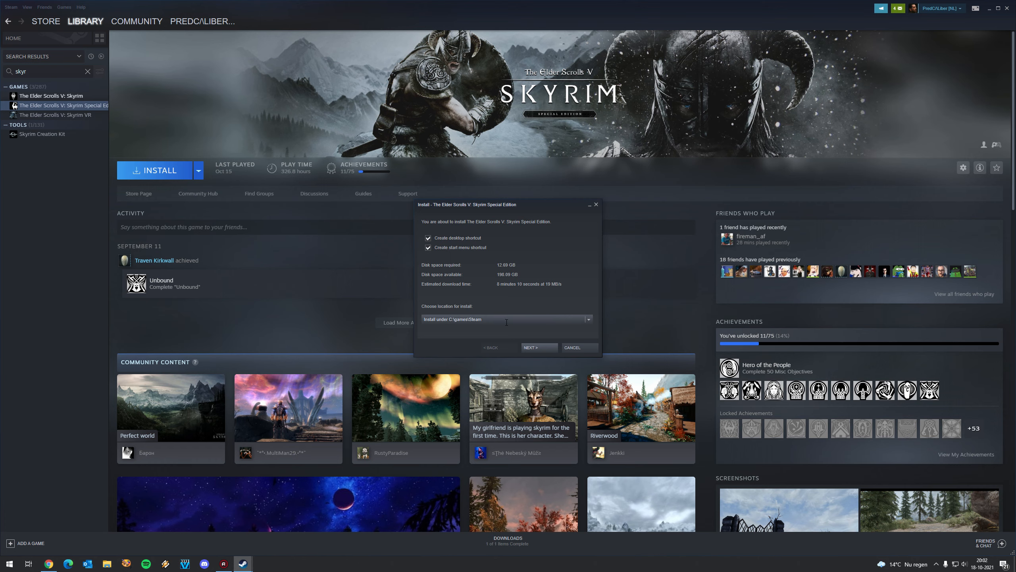
Return to the guide in the browser and search the page for "progr" to read the install location advice
left_click(49, 563)
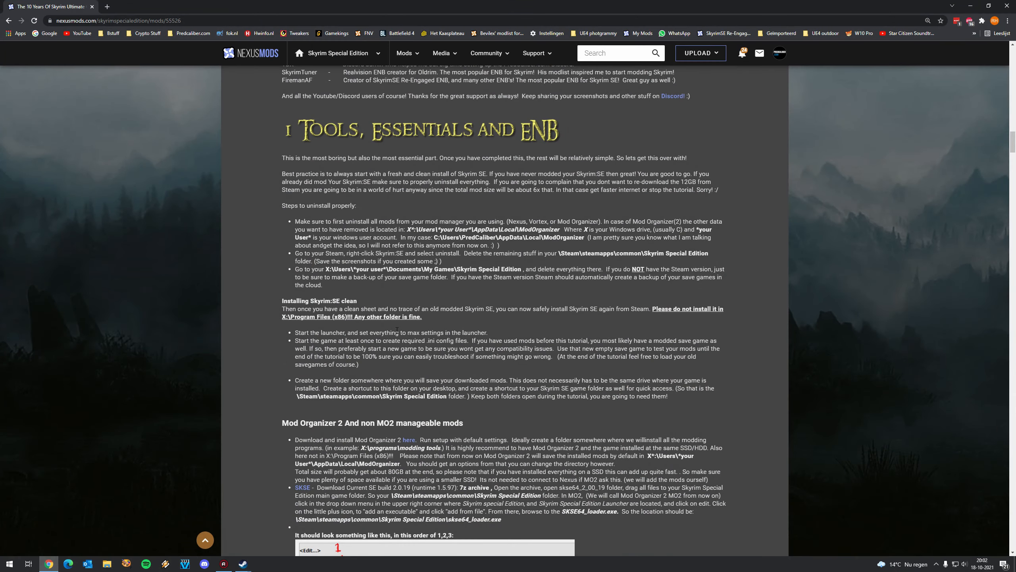
scroll(396, 331, "down", 1)
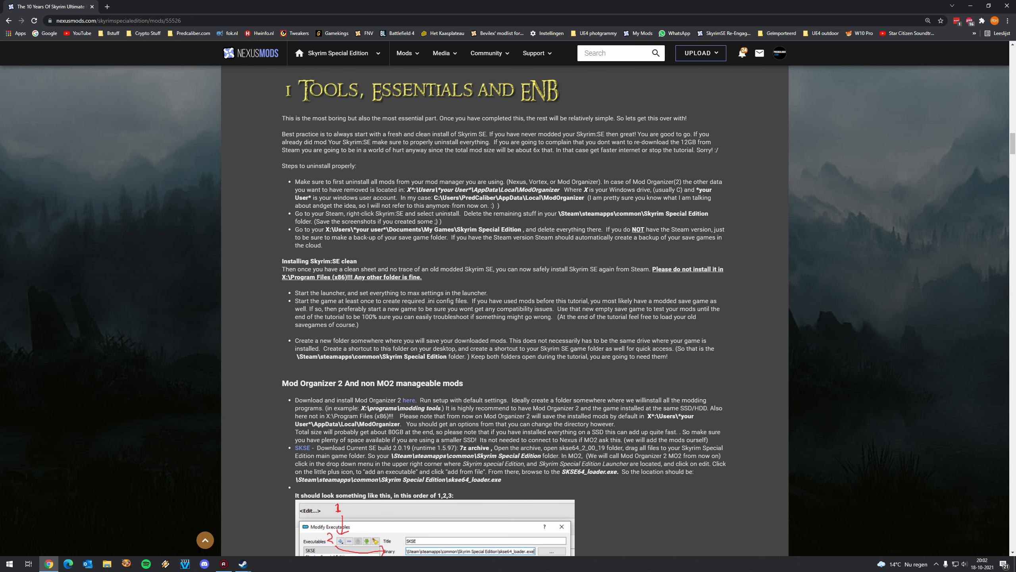
key("ctrl+f")
type("progr")
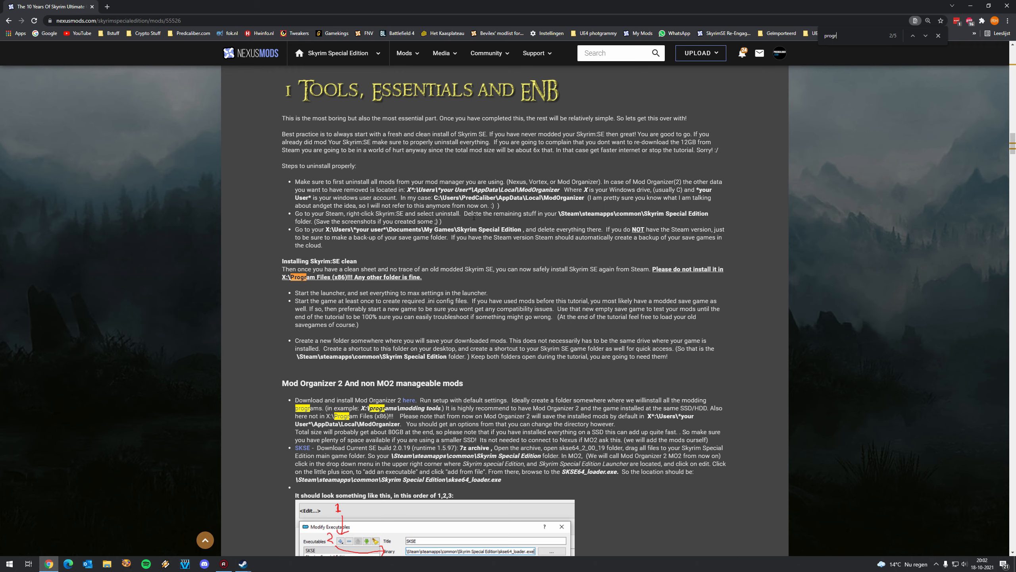
scroll(473, 217, "down", 2)
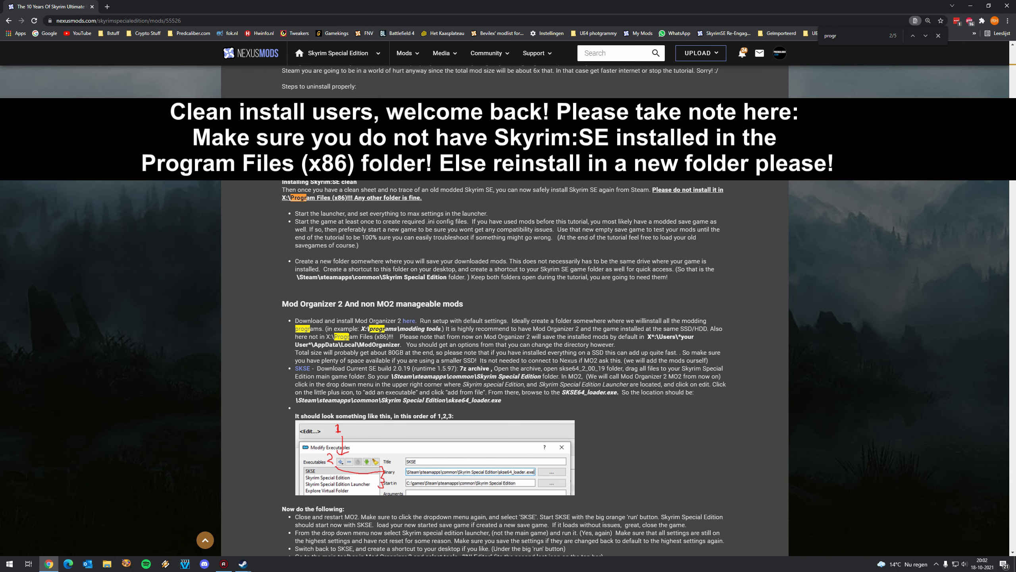
Install Skyrim Special Edition under C:\games\Steam with desktop and start menu shortcuts, and close the guide's page search
left_click(243, 564)
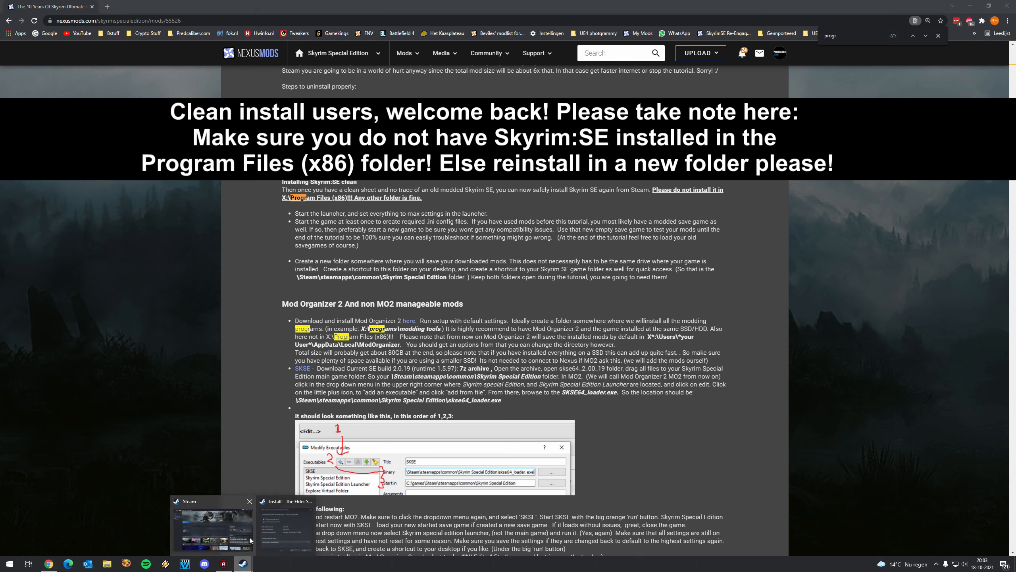
left_click(286, 527)
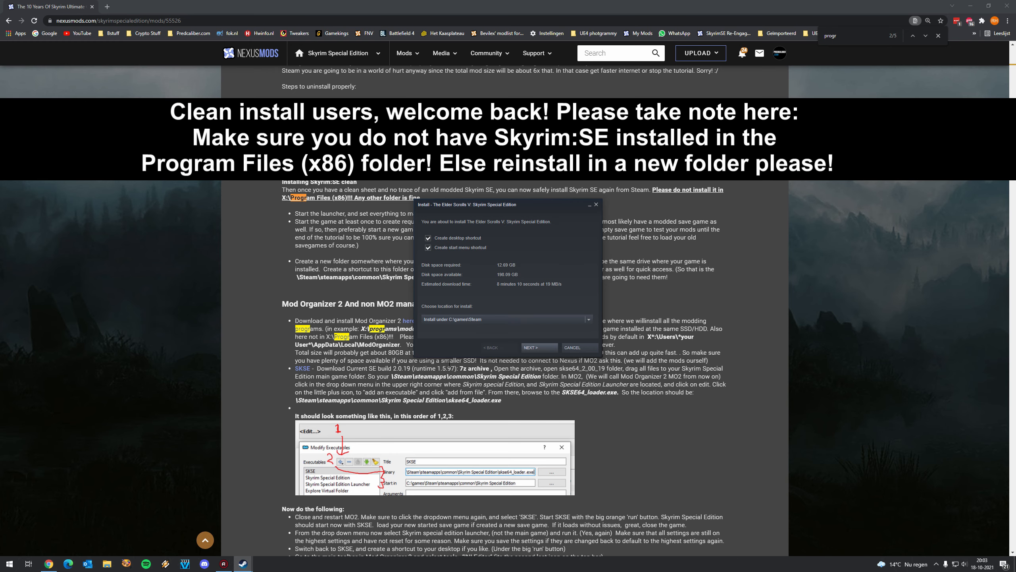
left_click(589, 319)
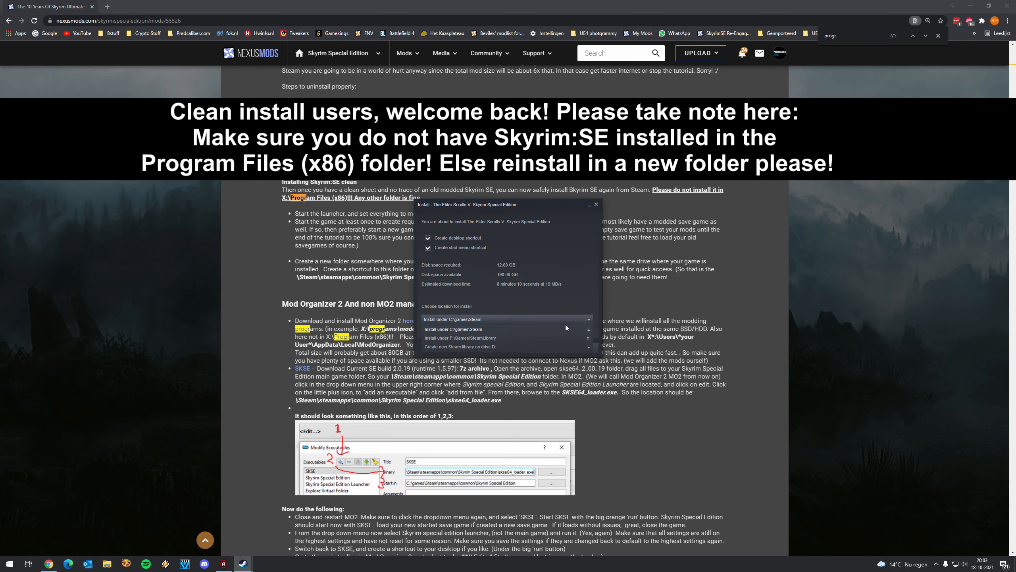
left_click(472, 300)
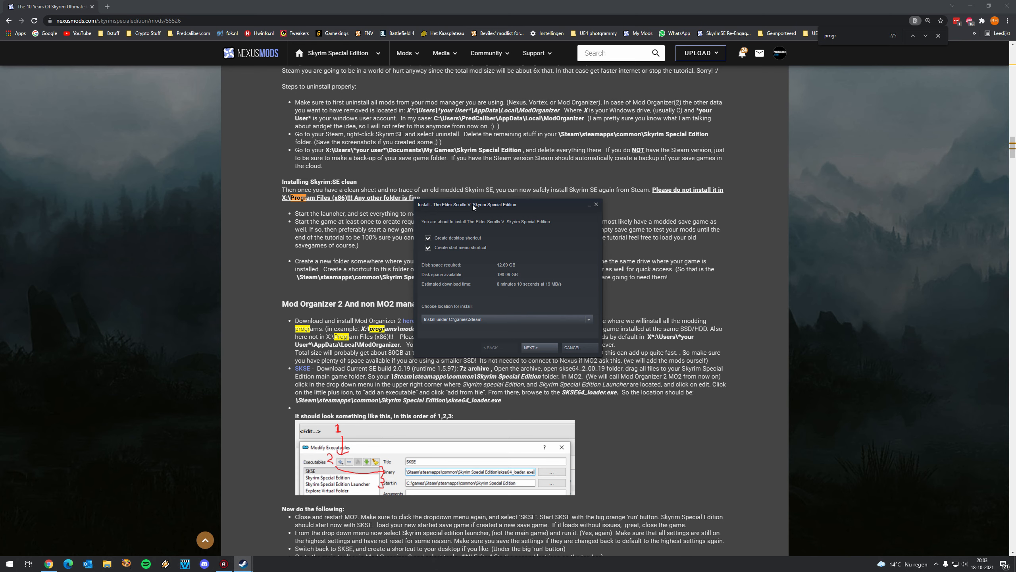
left_click_drag(473, 204, 501, 193)
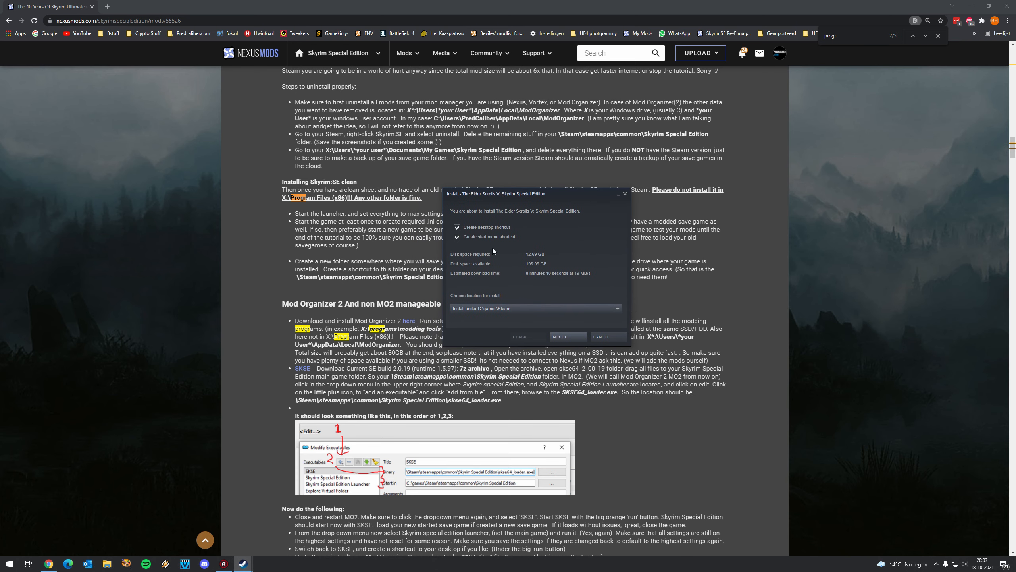
left_click(566, 339)
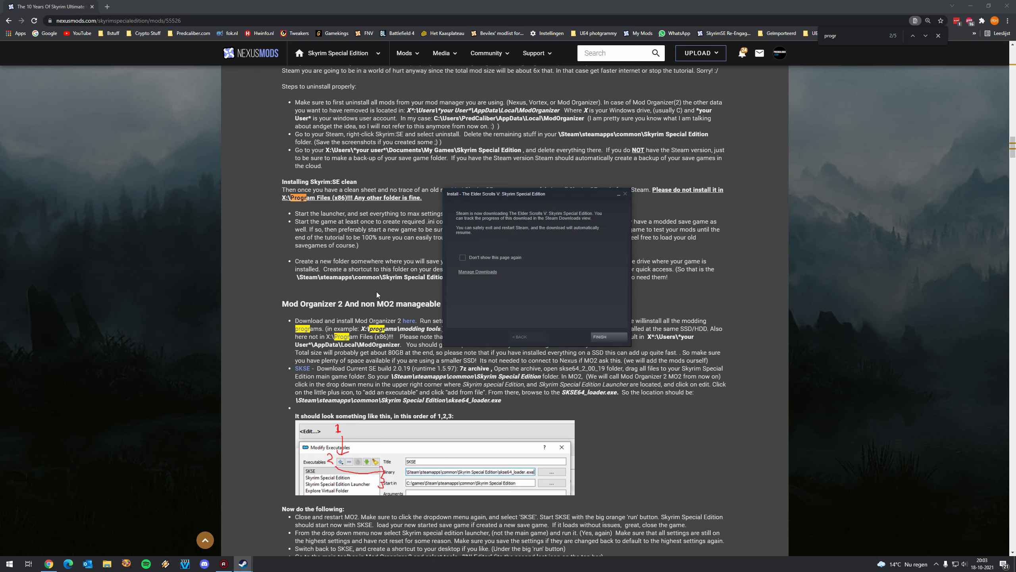
left_click(608, 337)
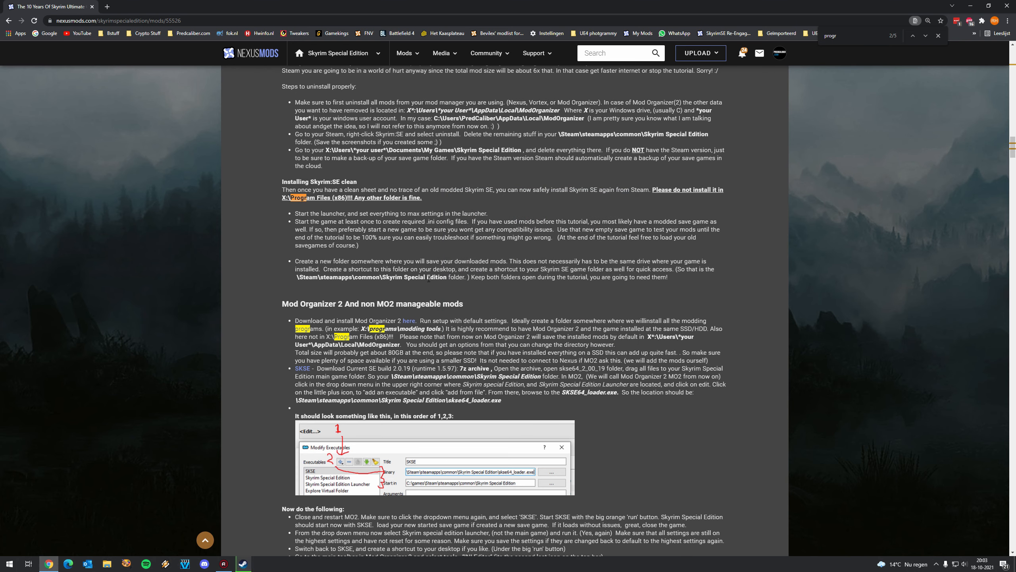
left_click(938, 38)
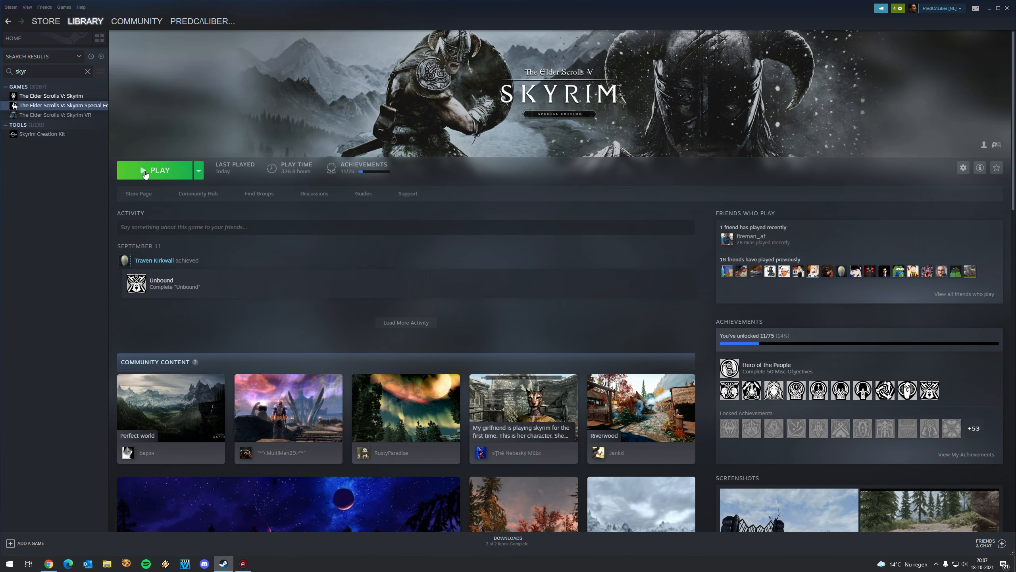
Launch Skyrim Special Edition from Steam, acknowledge the video hardware detection messages and open the launcher options
left_click(144, 175)
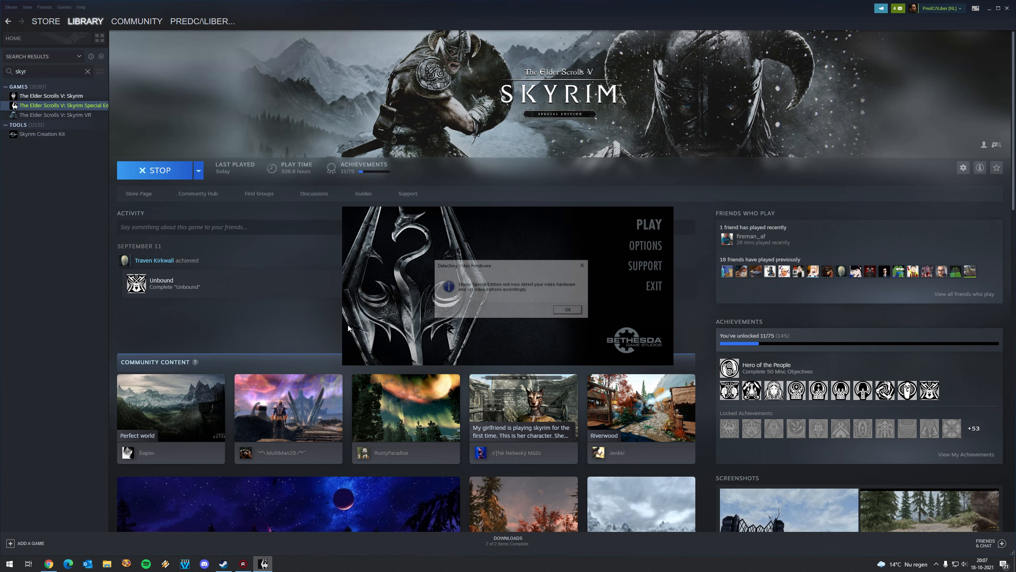
left_click(569, 311)
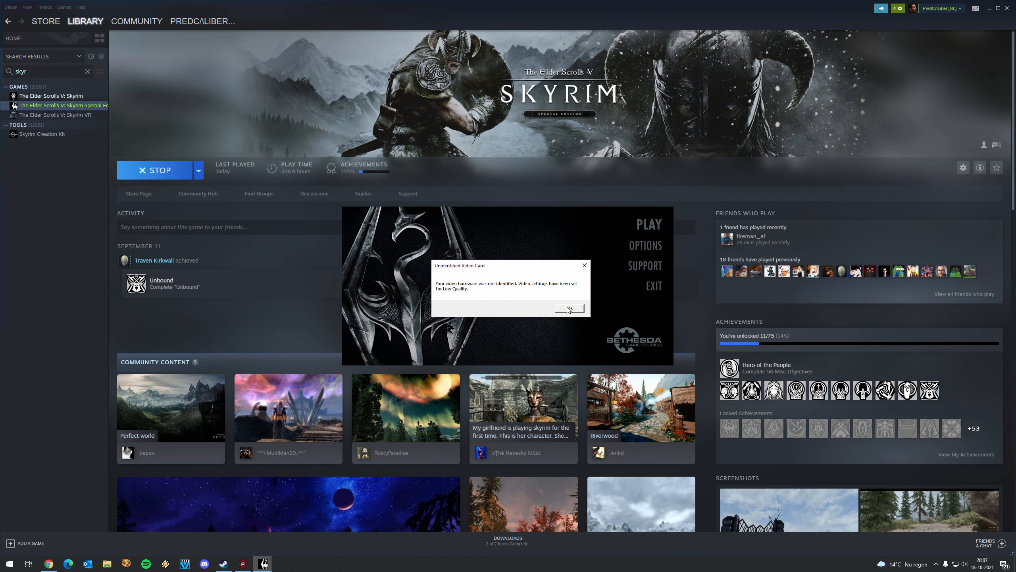
left_click(569, 311)
left_click(648, 246)
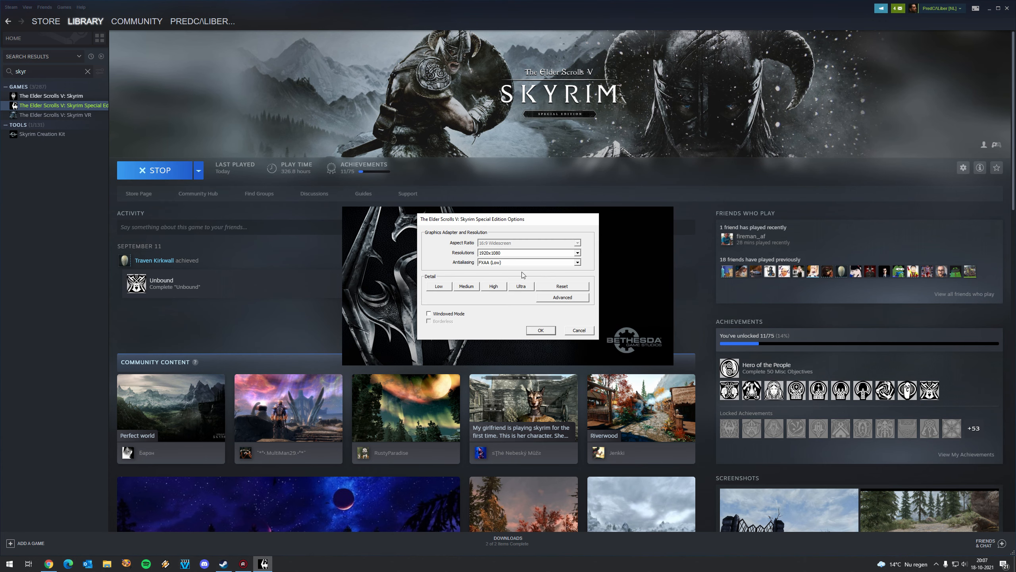
Set the game's resolution to 2560x1440 and apply the Ultra detail preset
left_click(500, 253)
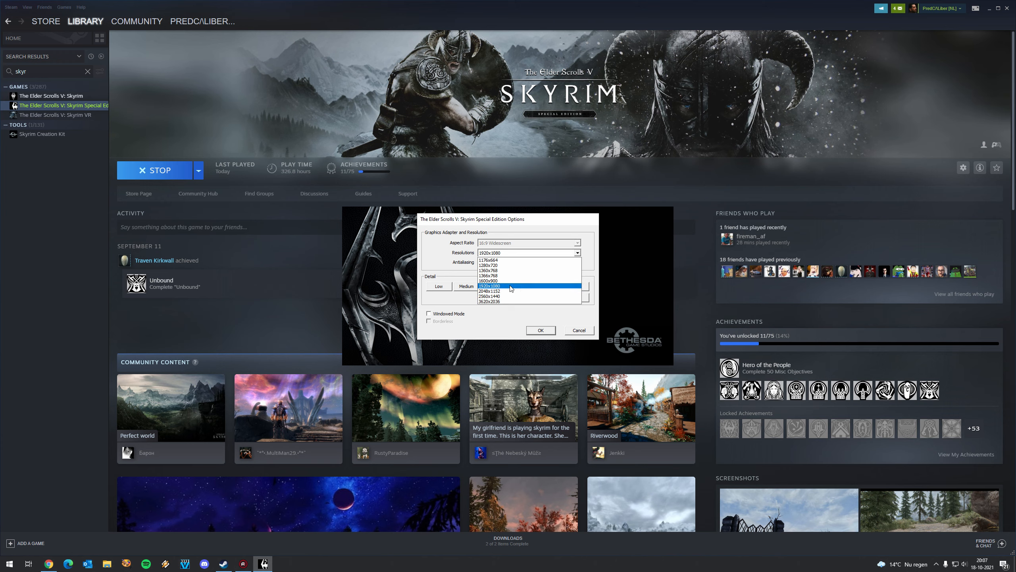
left_click(500, 296)
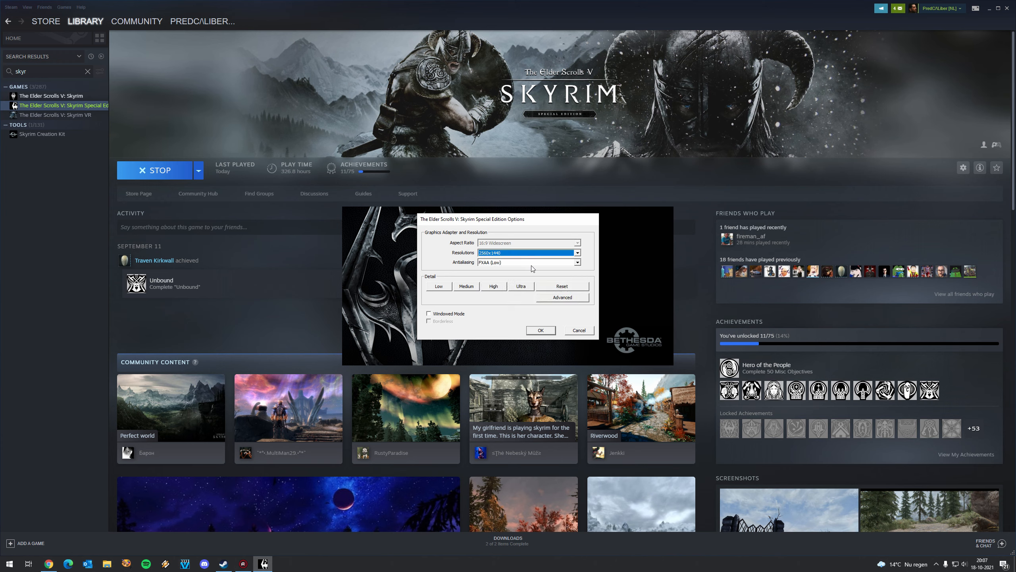
left_click(521, 286)
left_click(556, 311)
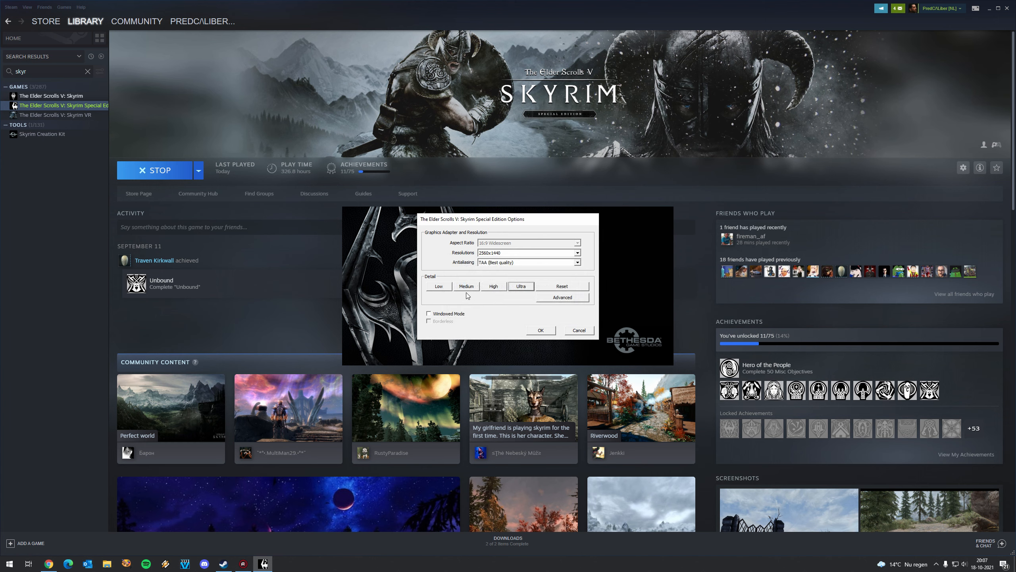
Accept the launcher options after checking the advanced Detail and View Distance settings, and return to the Nexus Mods guide
left_click(550, 300)
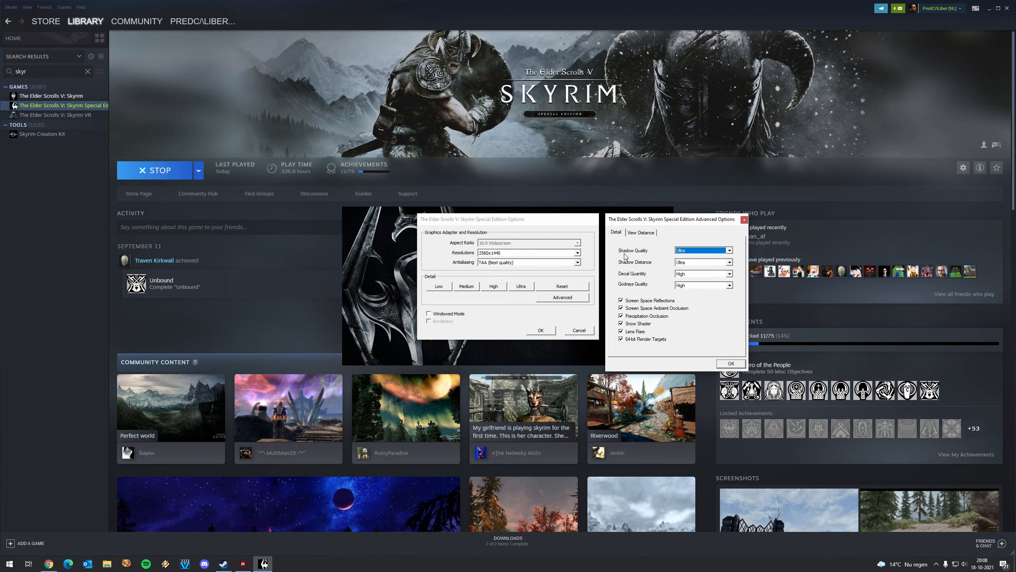
left_click(633, 233)
left_click(618, 234)
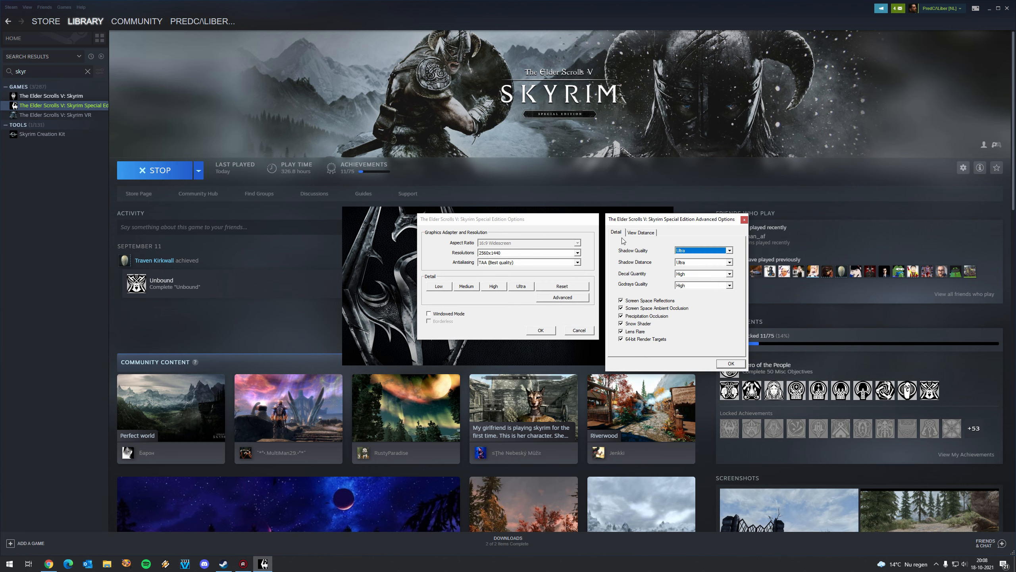
left_click(730, 363)
left_click(548, 333)
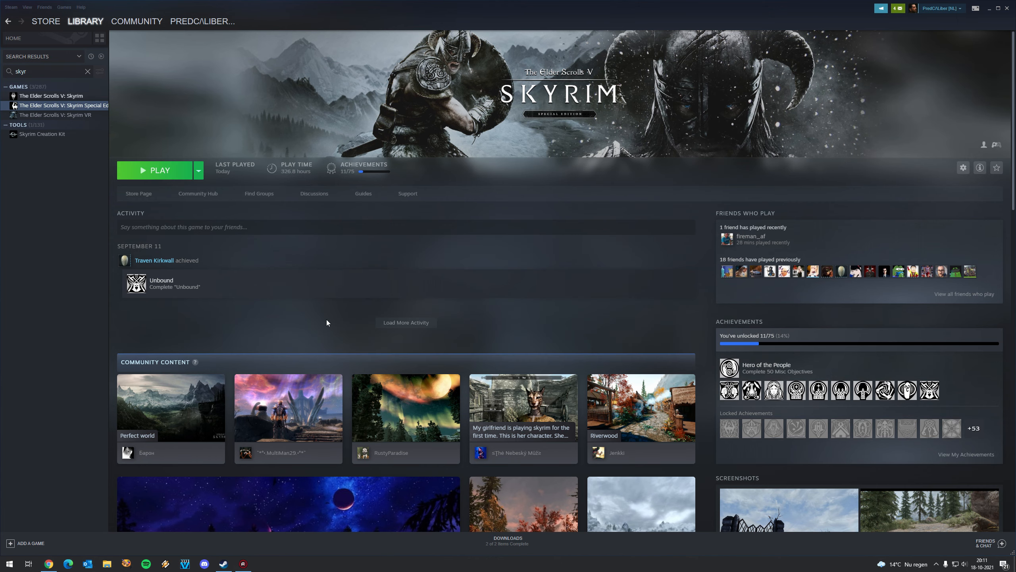
left_click(49, 563)
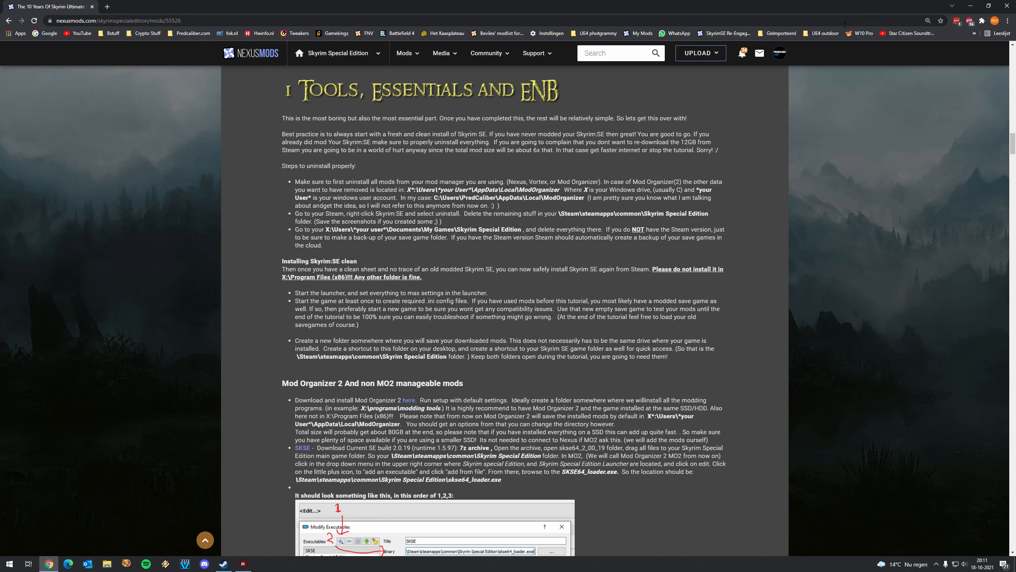
Hide all open windows to show the desktop
key("super+d")
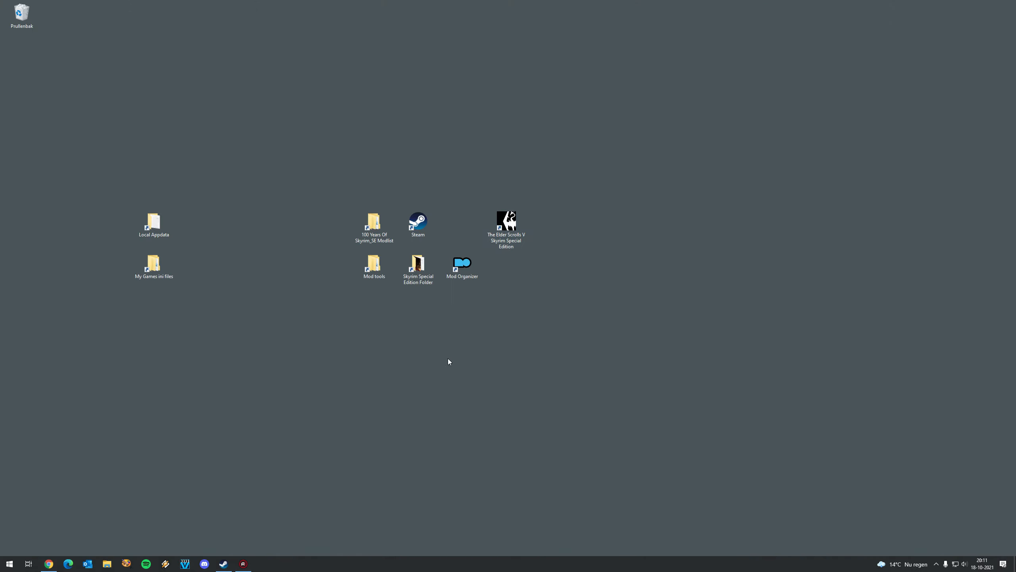
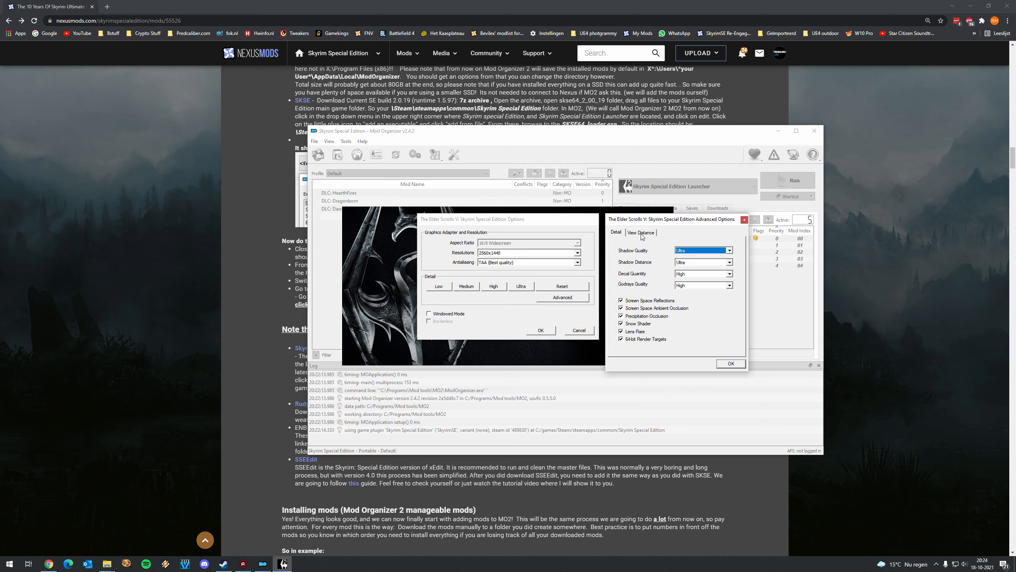
Check the launcher's advanced View Distance settings, then close the options and exit the Skyrim Special Edition launcher
left_click(640, 232)
left_click(731, 364)
left_click(578, 330)
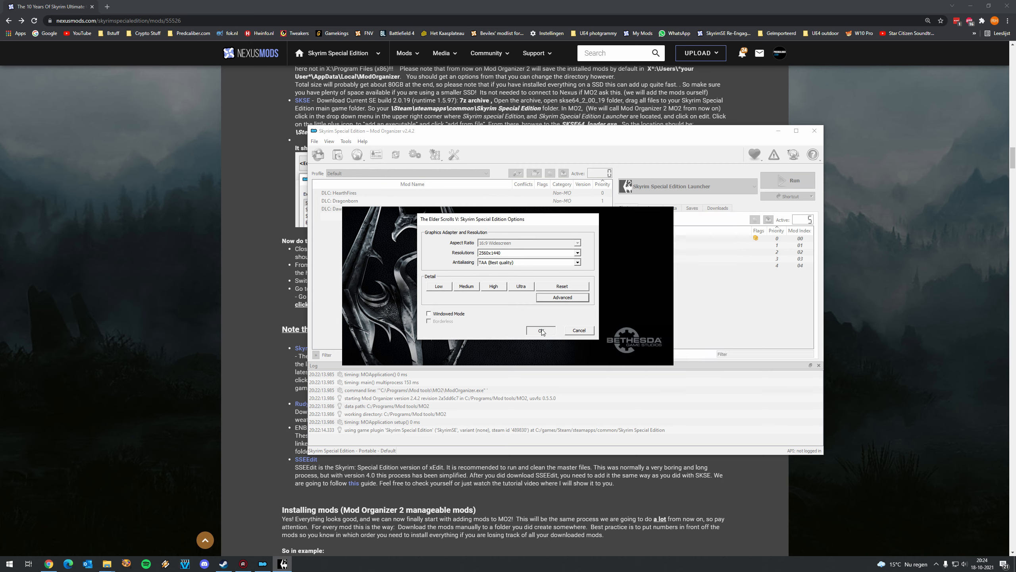
left_click(654, 287)
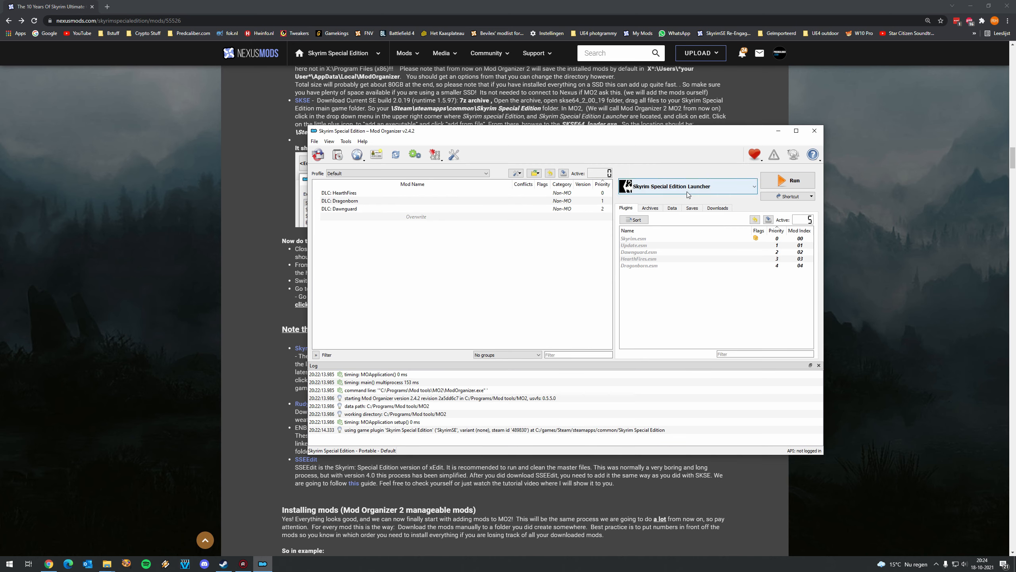
Select SKSE as the program to run in Mod Organizer and create a desktop shortcut for it
left_click(709, 189)
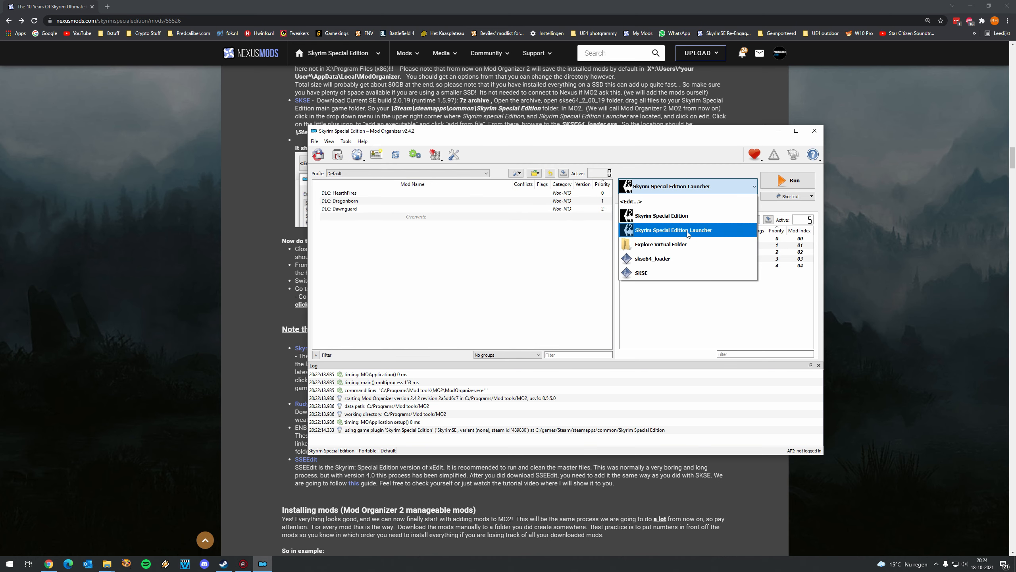
left_click(661, 272)
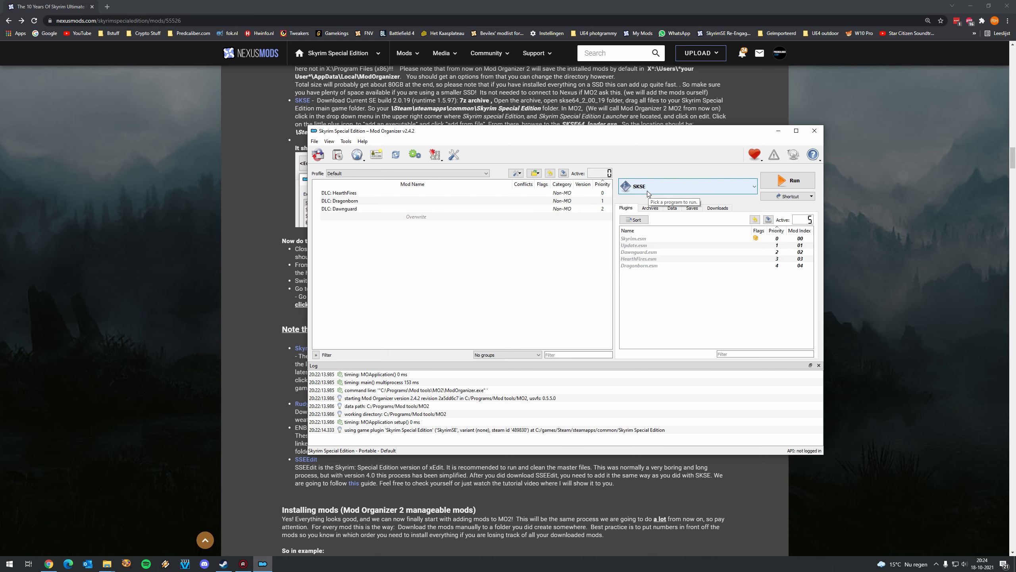
left_click(788, 199)
left_click(789, 216)
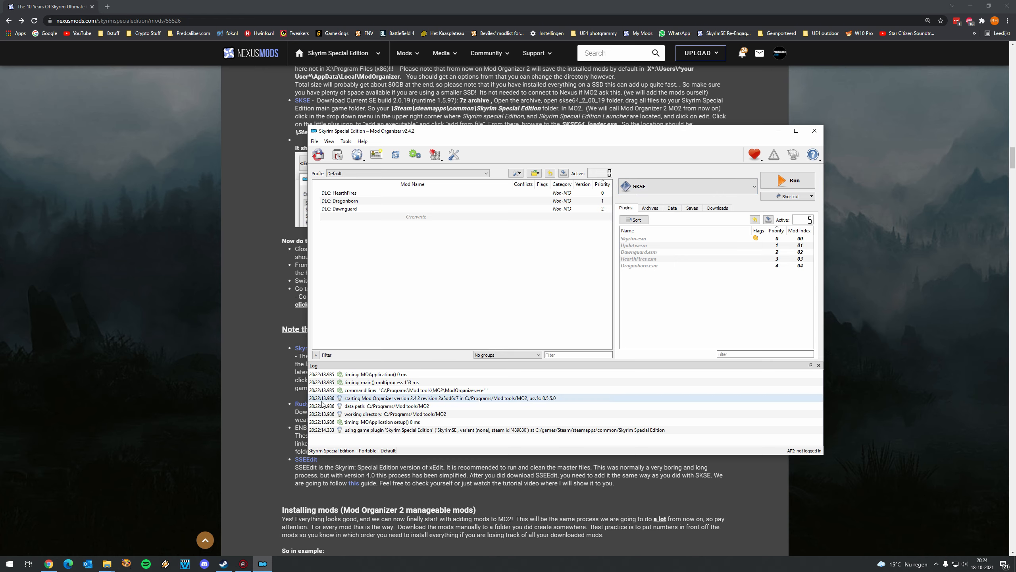
Show the desktop and place the SKSE shortcut beside the Mod Organizer shortcut, above Steam
left_click(109, 388)
key("super+d")
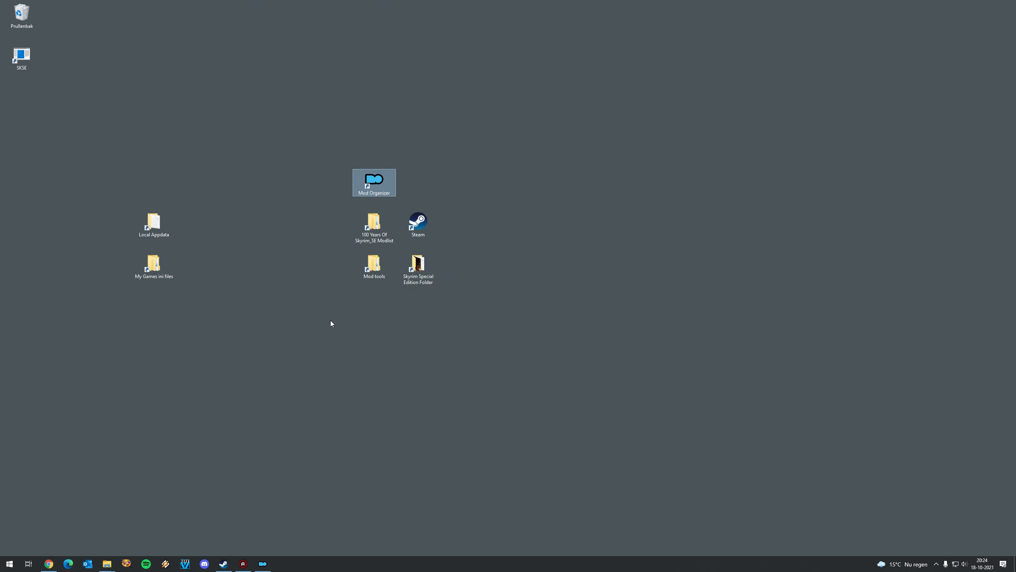
left_click_drag(21, 58, 407, 196)
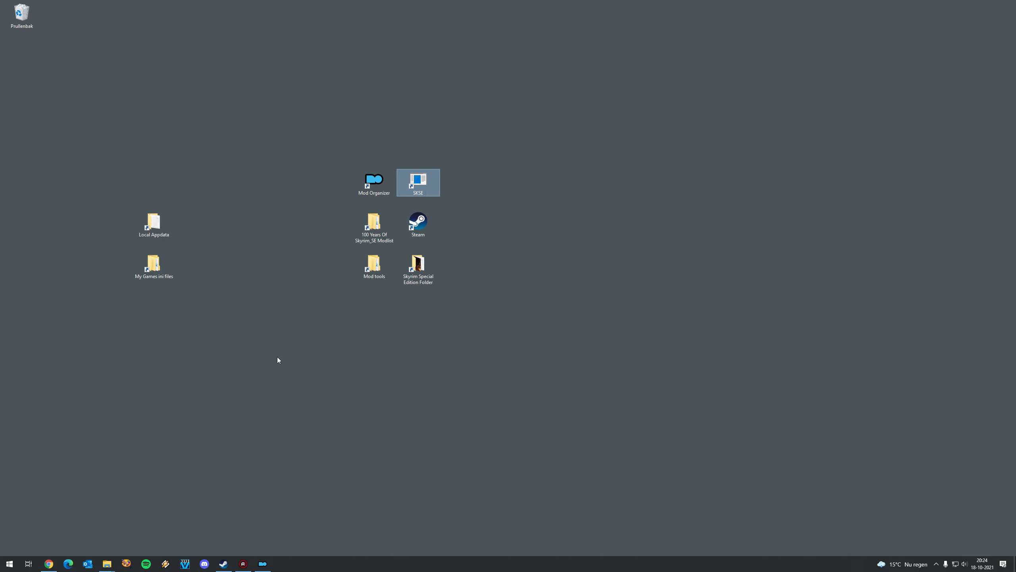
Arrange the Nexus Mods guide and Mod Organizer side by side, with the guide in the left half
left_click(48, 563)
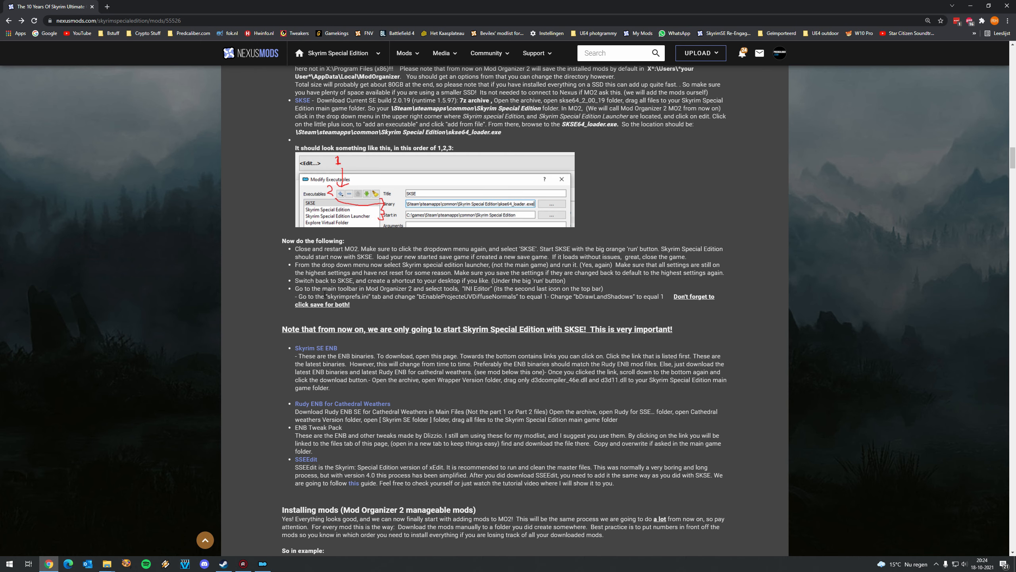
left_click(263, 564)
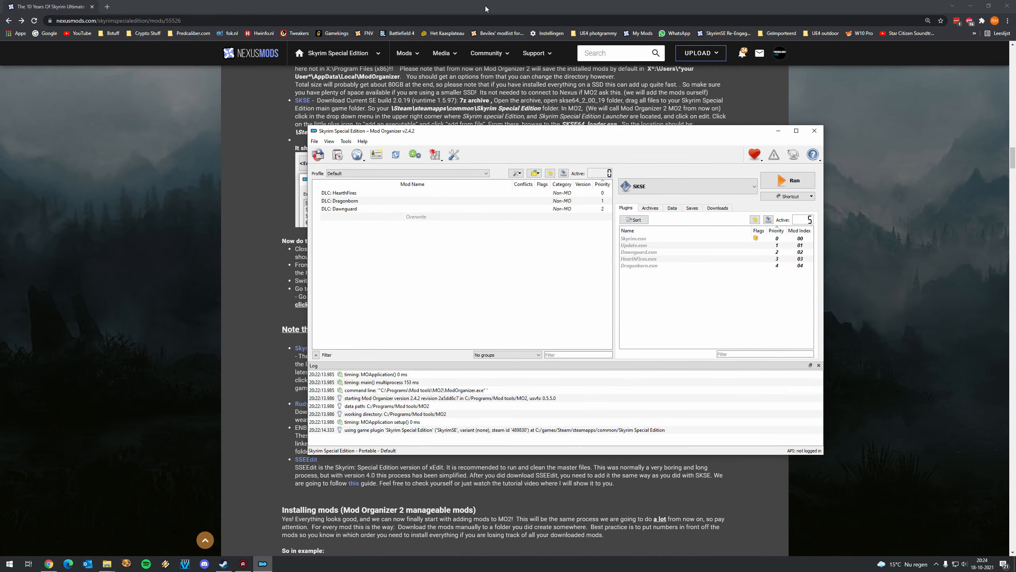
left_click_drag(485, 8, 1, 100)
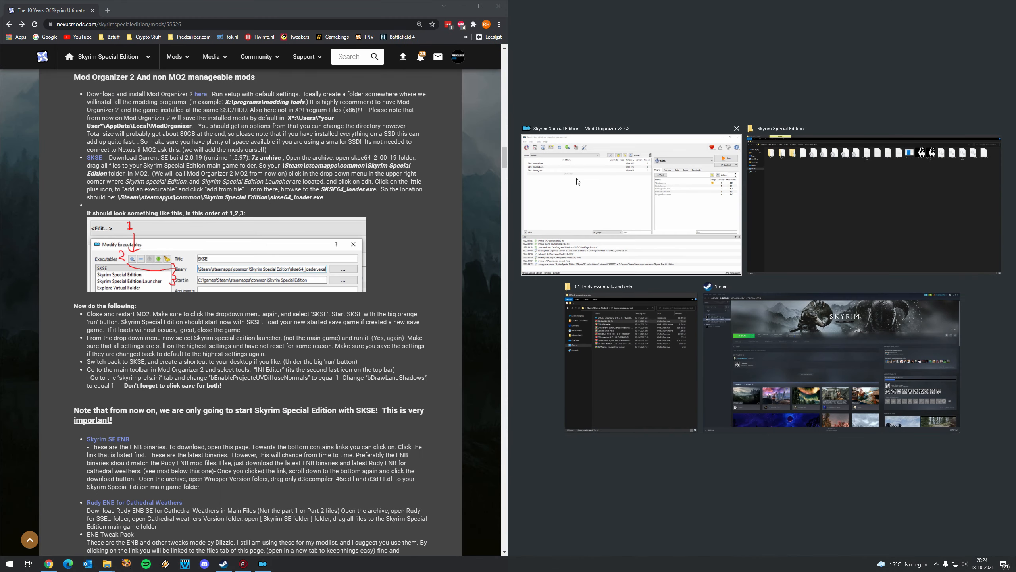
left_click(584, 181)
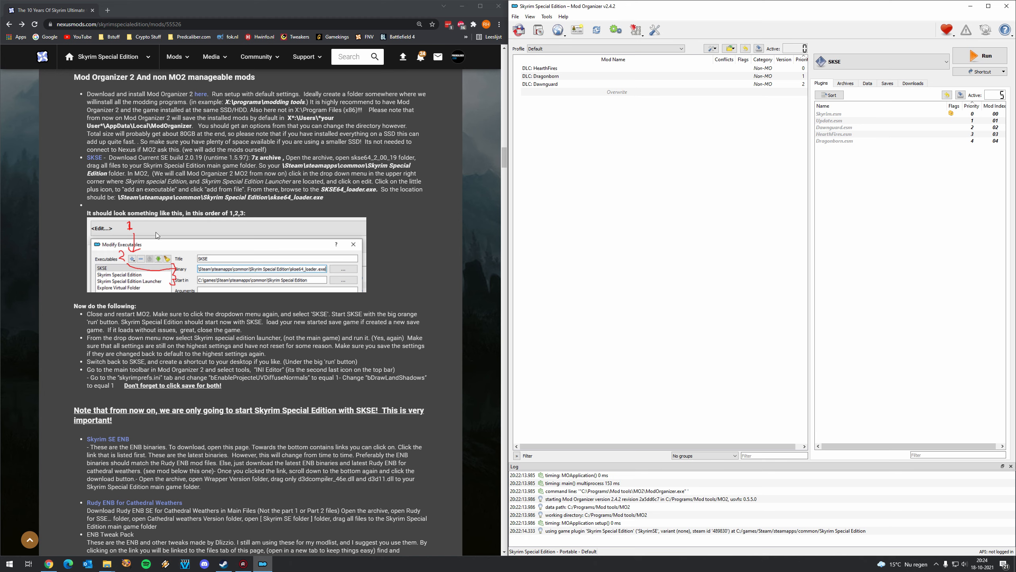
Open Mod Organizer's INI Editor, highlight the guide's INI instructions and display the skyrimprefs.ini file
left_click(641, 37)
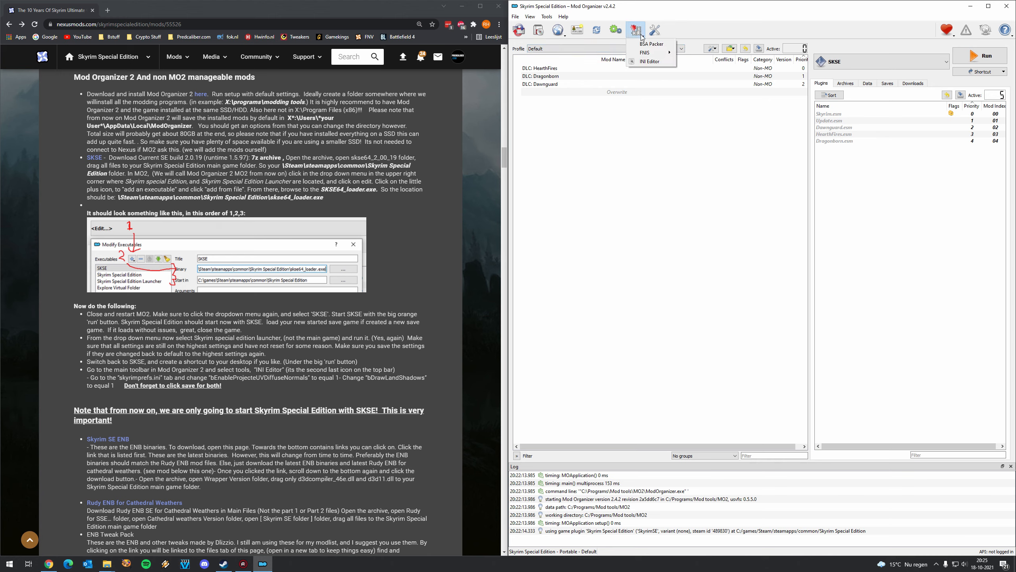
left_click(649, 61)
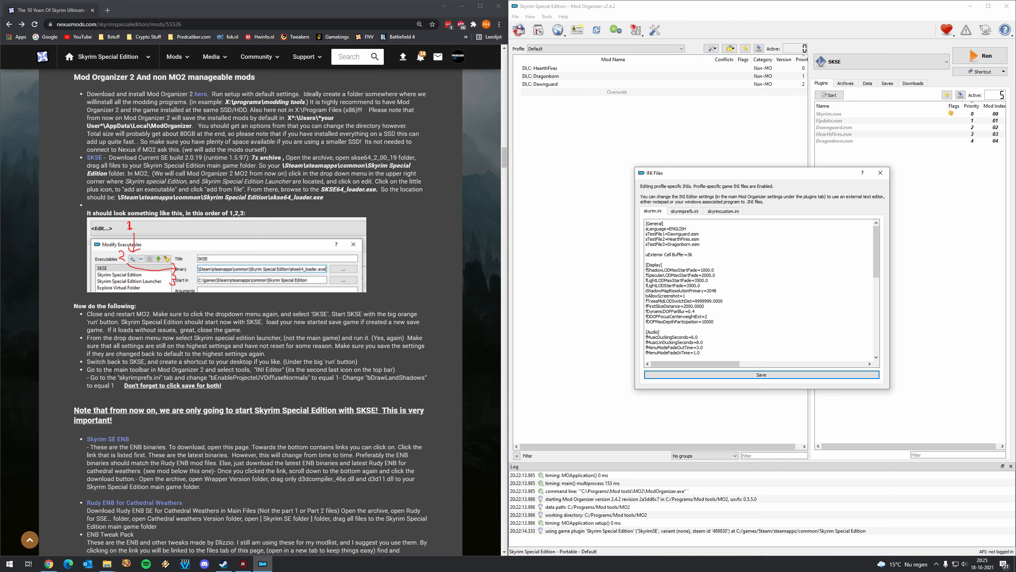
left_click_drag(92, 367, 222, 387)
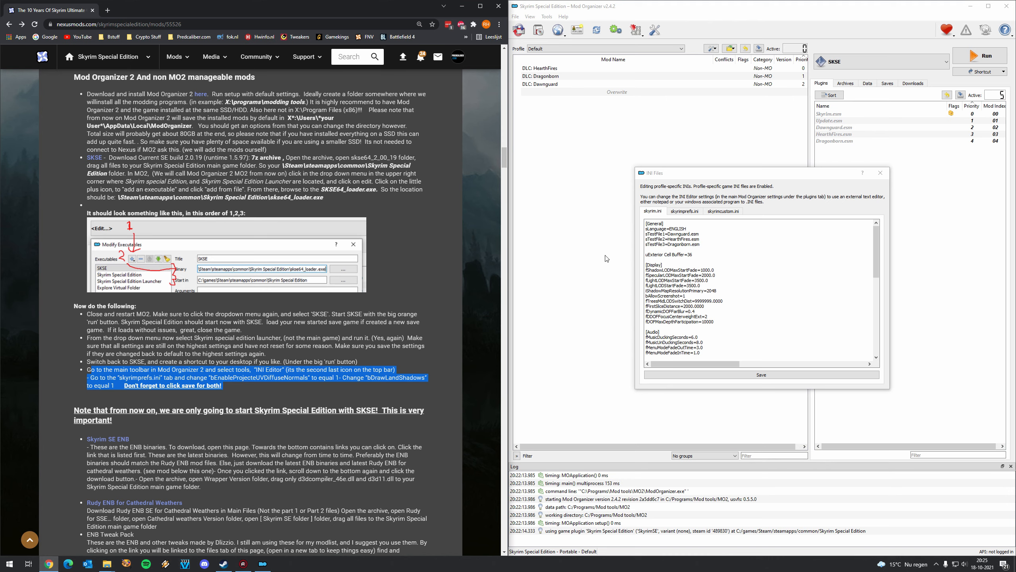
left_click(685, 212)
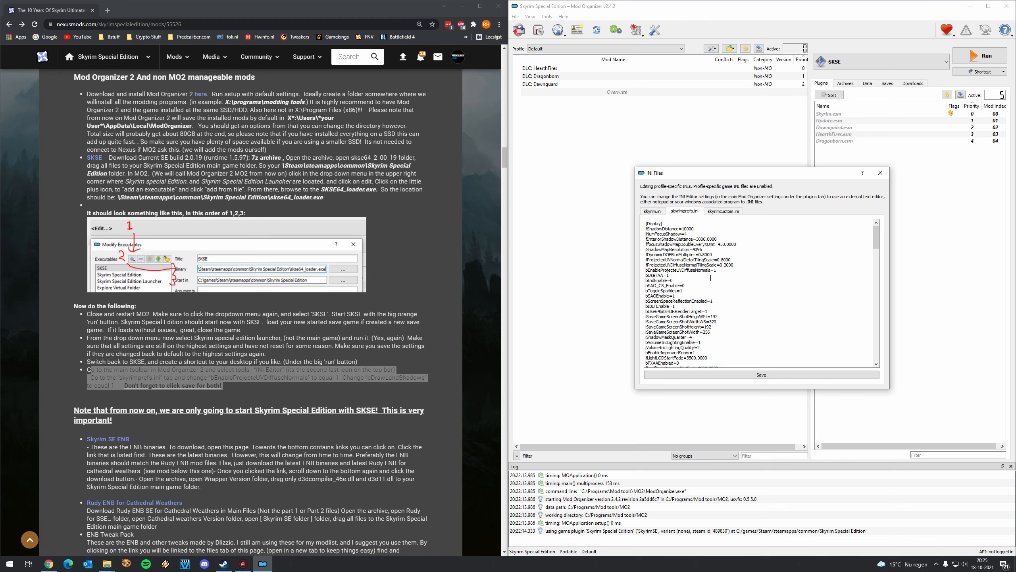
Search skyrimprefs.ini for "normals" and check the bEnableProjecteUVDiffuseNormals line
key("ctrl+f")
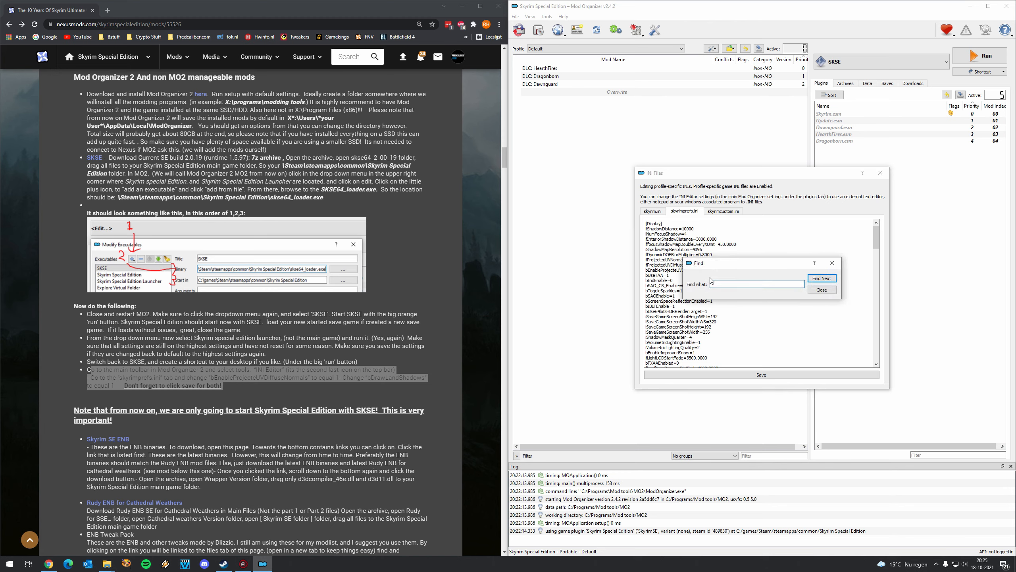
type("normals")
left_click(821, 278)
left_click(821, 289)
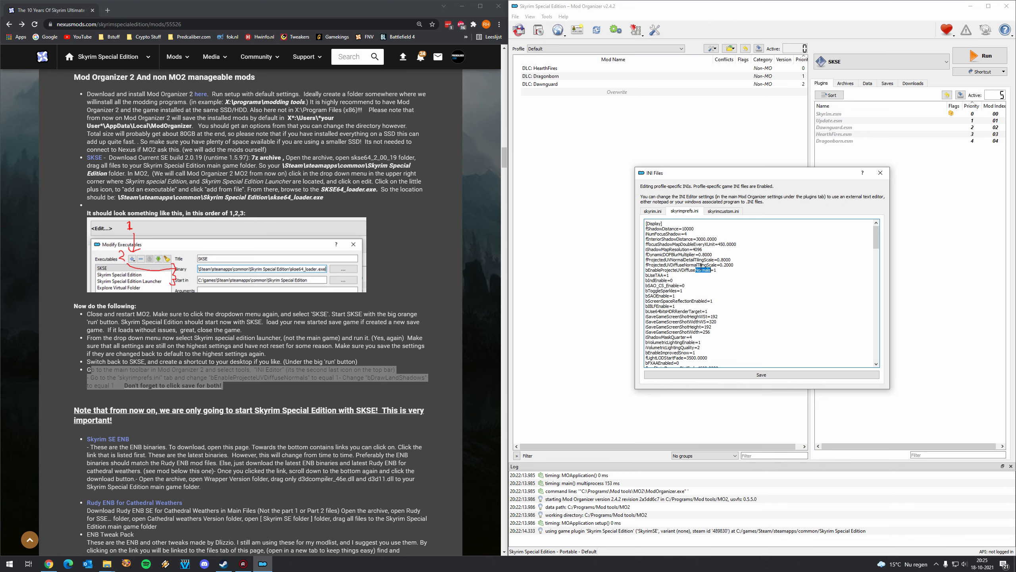
left_click_drag(717, 270, 644, 270)
left_click(724, 280)
Find "bdrawland" in skyrimprefs.ini, set bDrawLandShadows to 1, save the file and close the INI editor
key("ctrl+f")
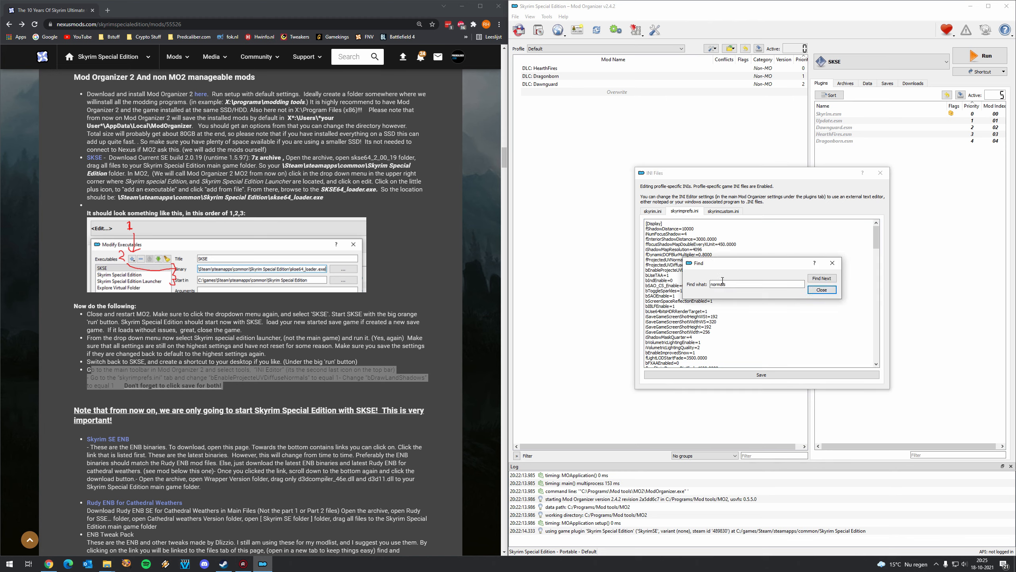
type("normals")
double_click(742, 282)
type("bdrawland")
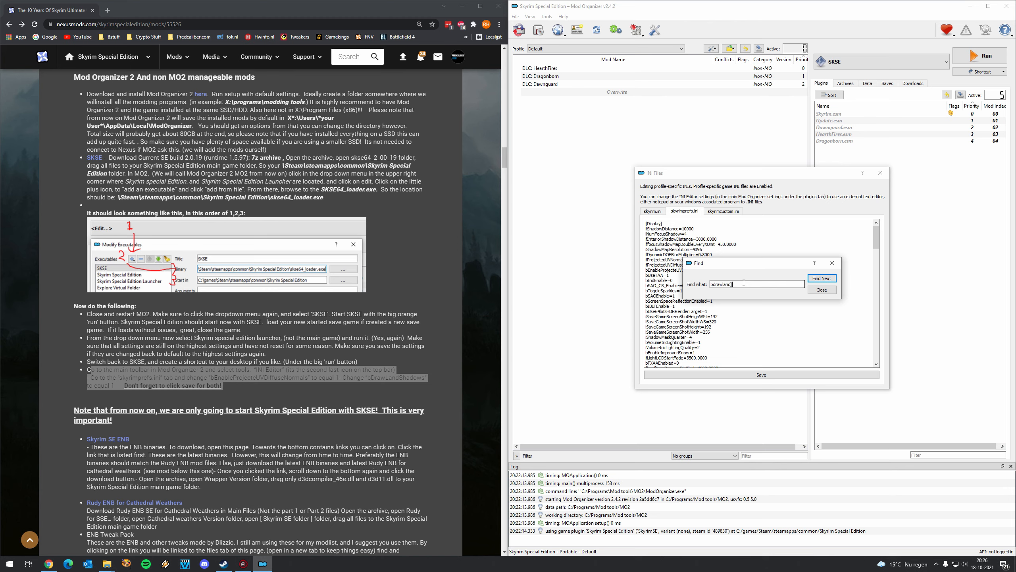
key("Return")
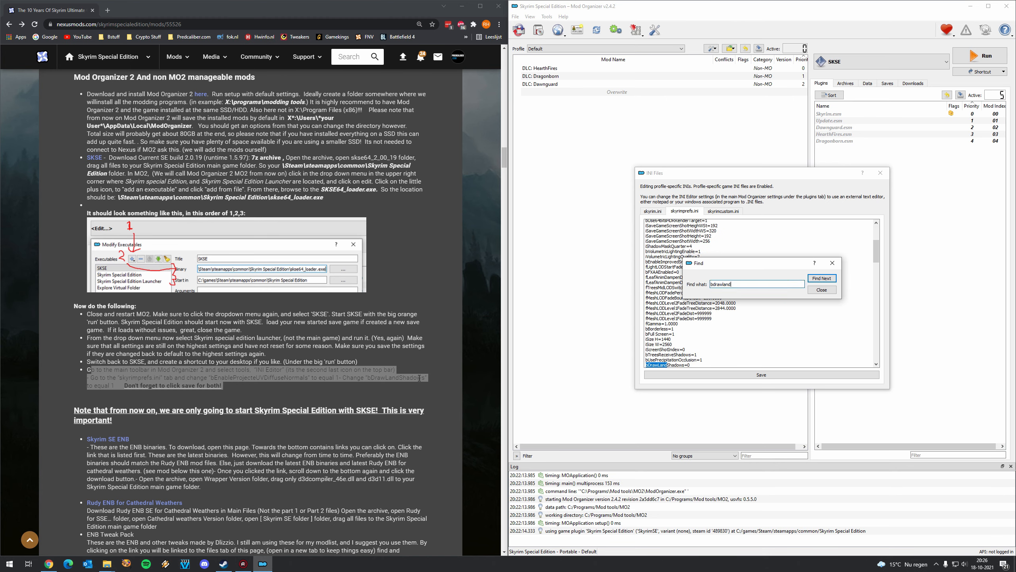
left_click(832, 262)
left_click(699, 363)
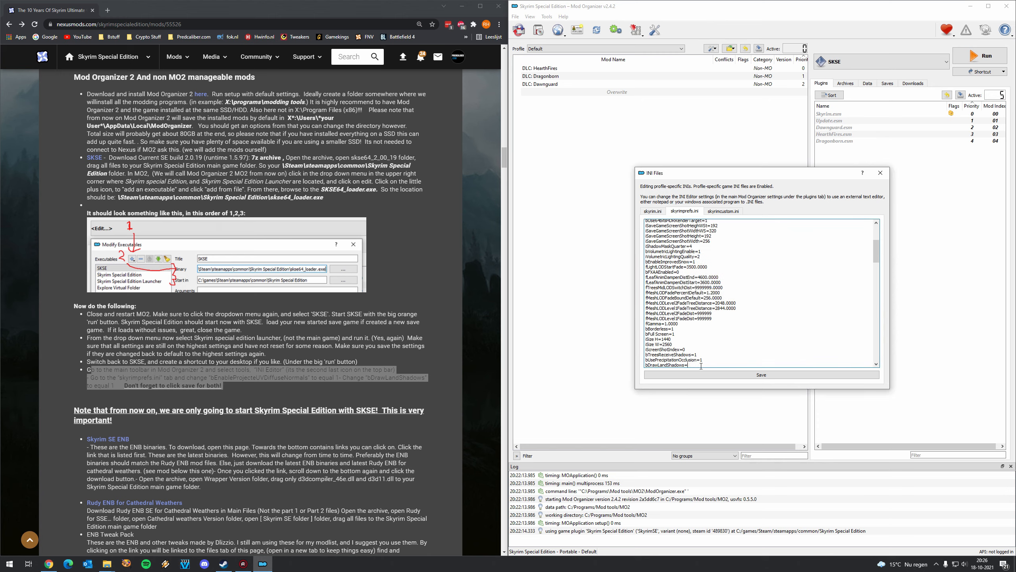
left_click(735, 378)
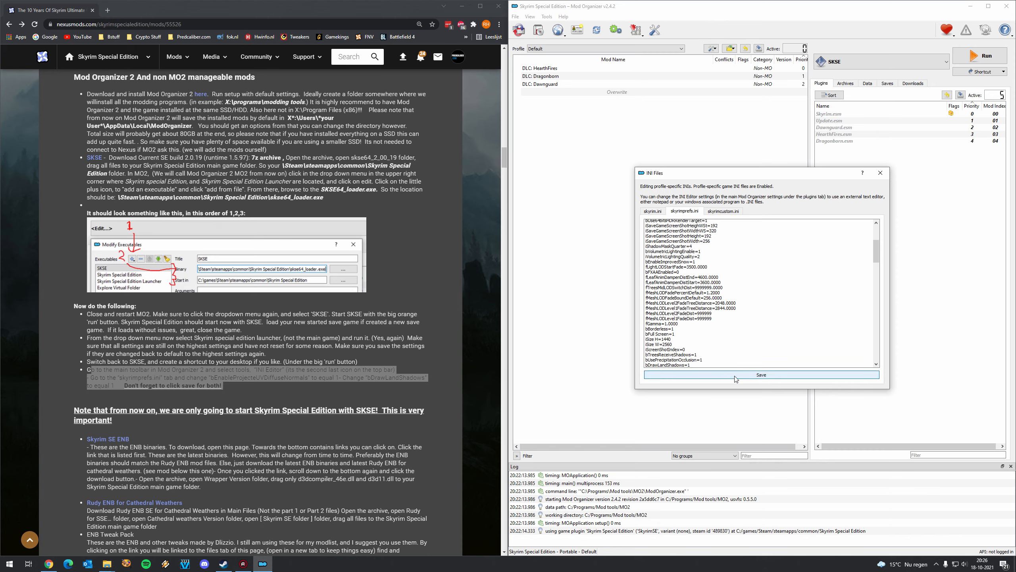
left_click(880, 173)
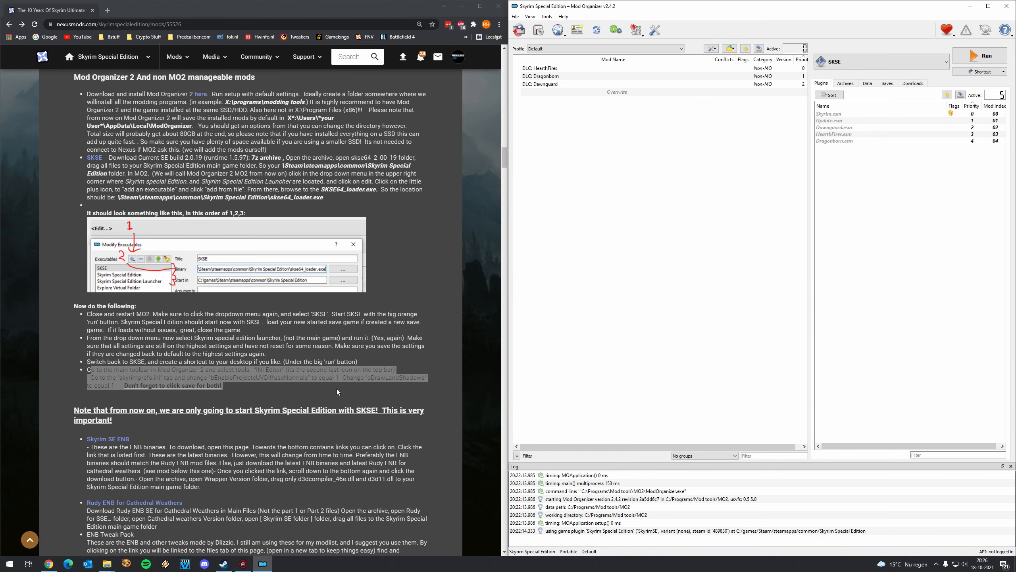
Read the guide's note on starting the game only through SKSE and check the program selection in Mod Organizer
left_click(212, 388)
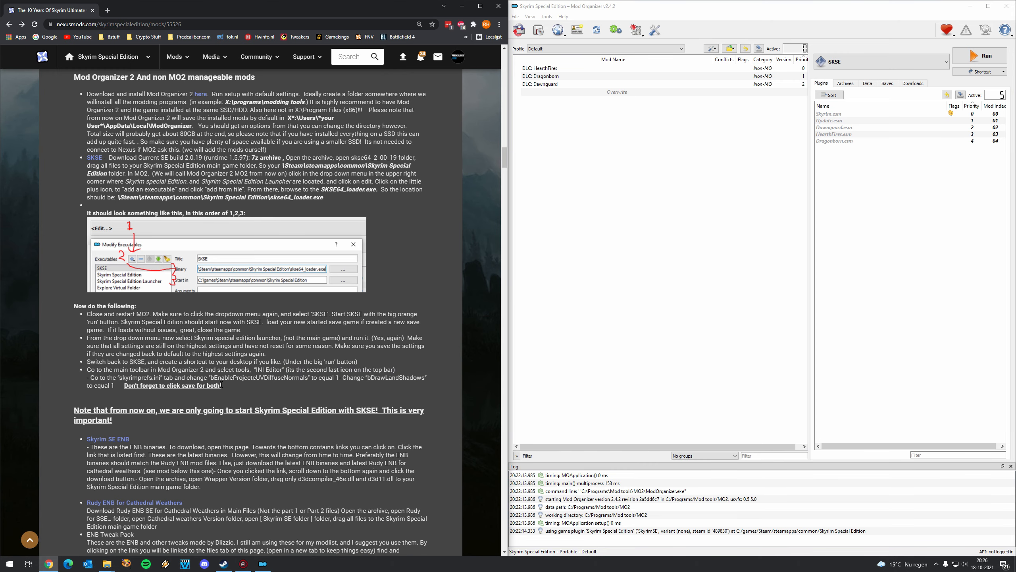
scroll(208, 397, "down", 2)
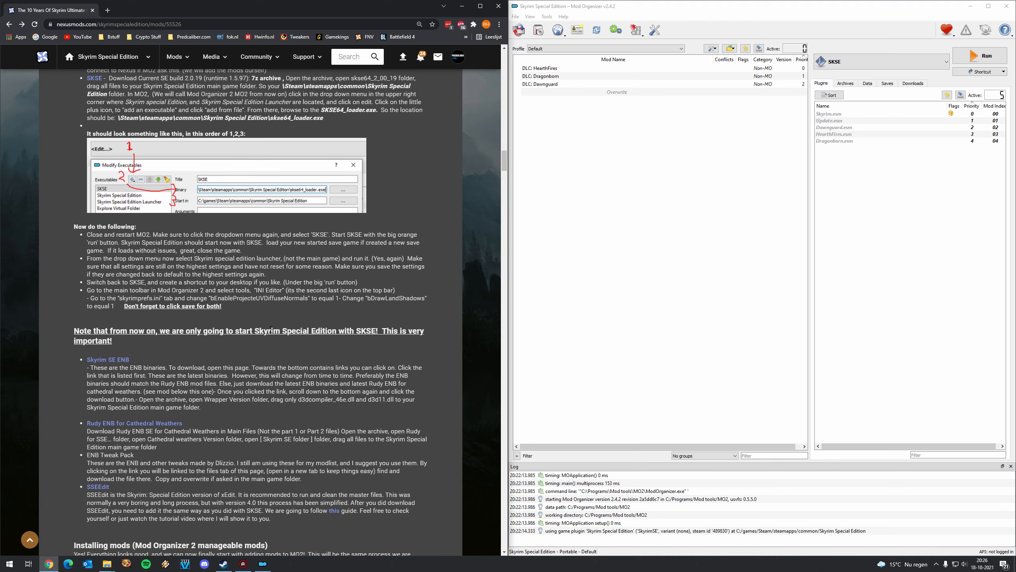
left_click(852, 64)
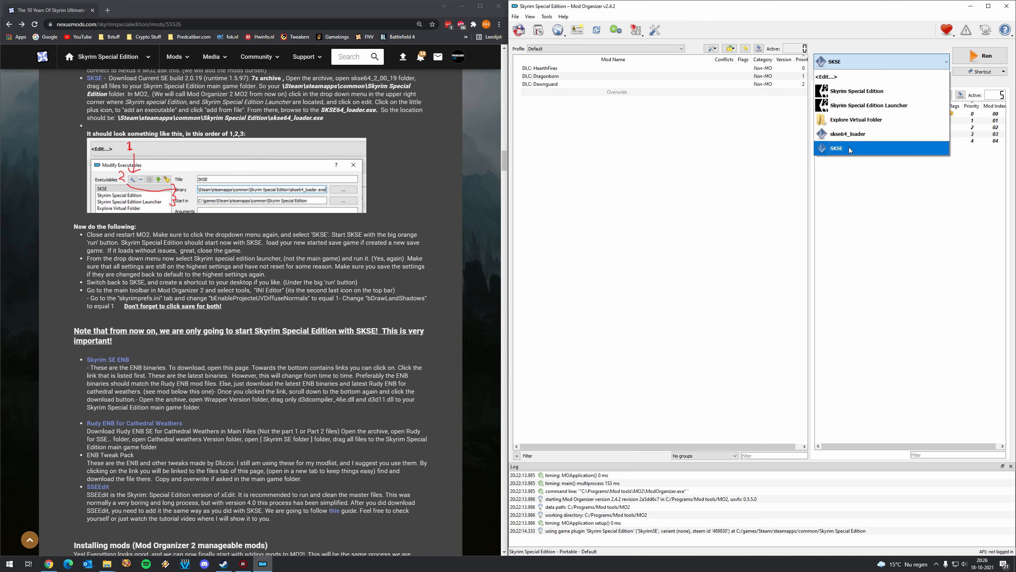
left_click(855, 191)
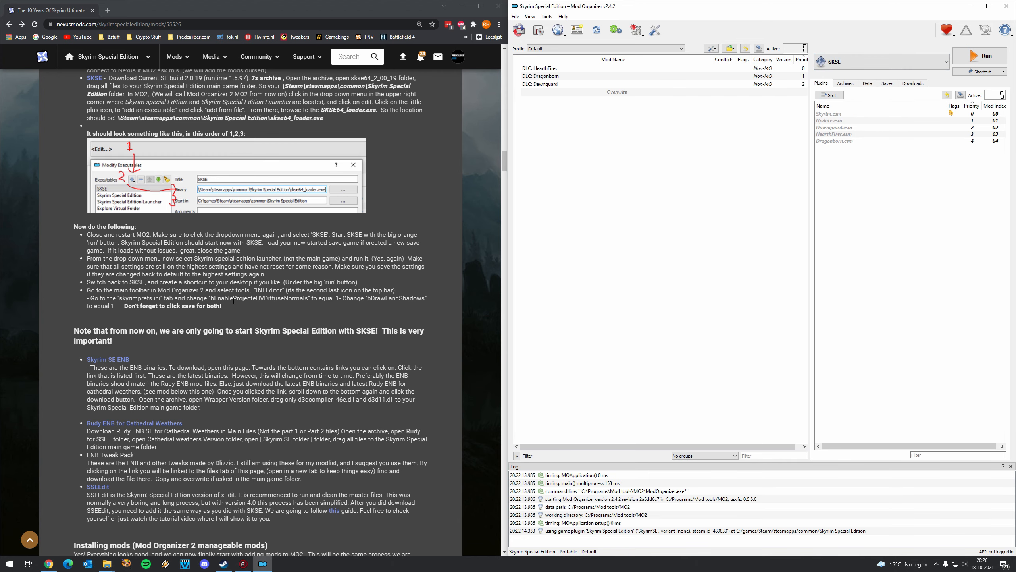
scroll(234, 301, "down", 2)
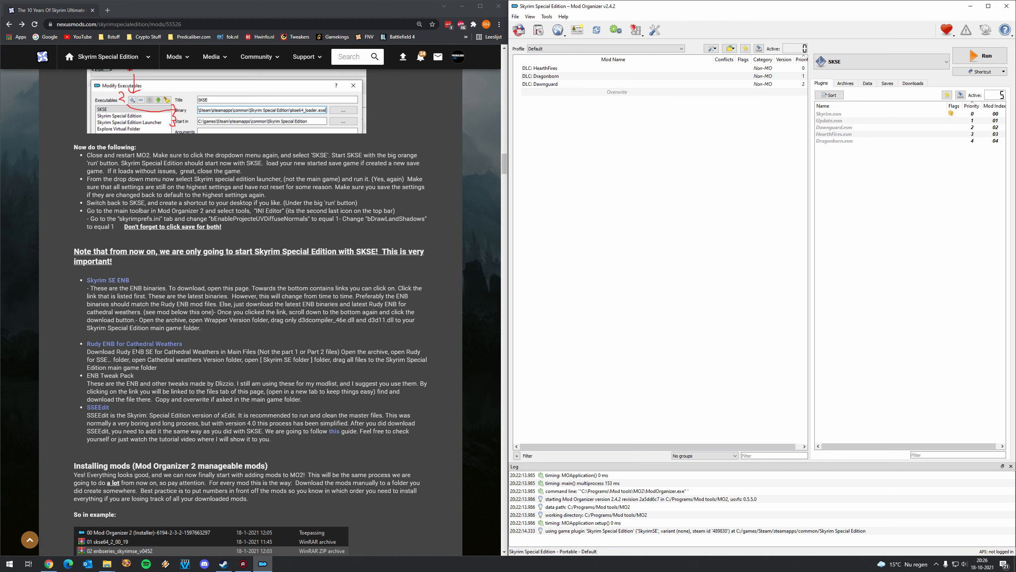
Open the guide's Skyrim SE ENB link in a new tab and view the ENB download page
right_click(115, 280)
left_click(140, 284)
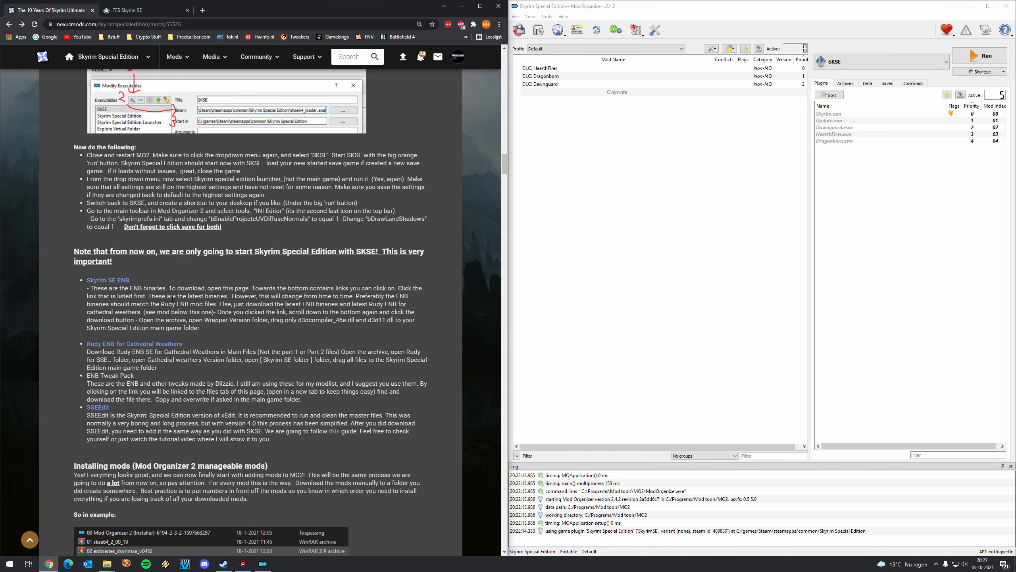
left_click(127, 11)
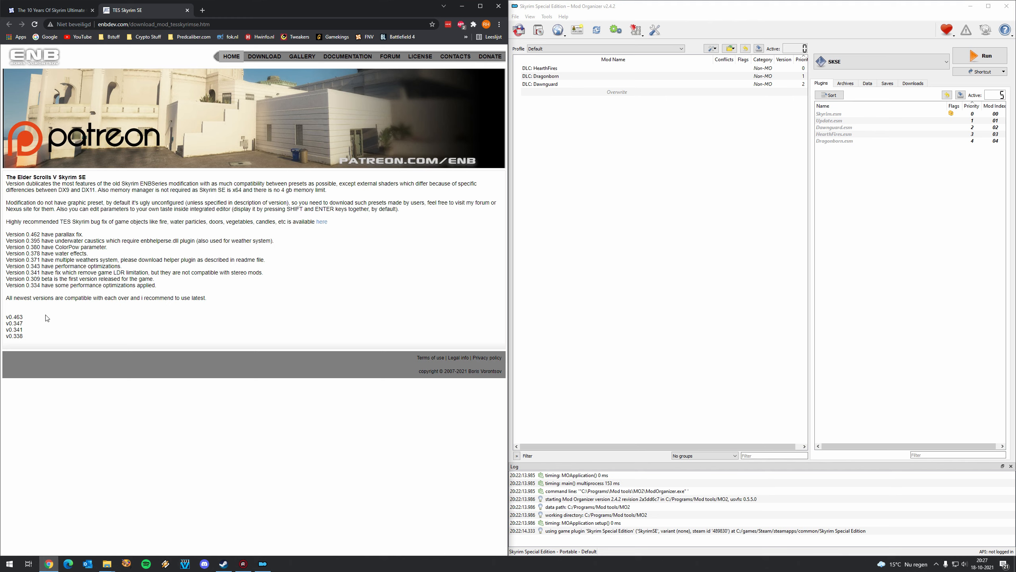
Minimize the browser, undock the Mod Organizer window from the screen half and minimize it to reveal the desktop
left_click(462, 6)
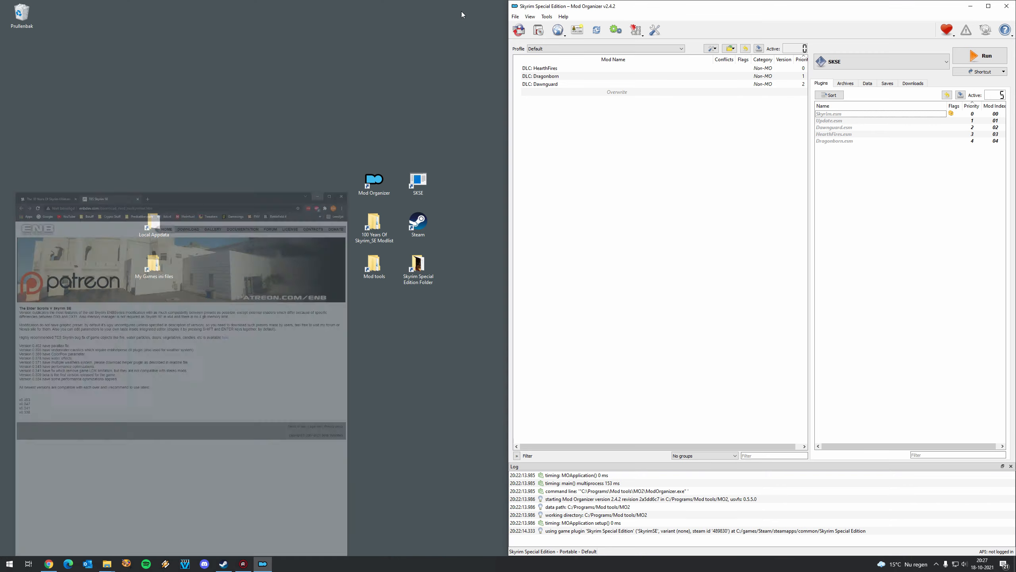
left_click_drag(560, 10, 343, 32)
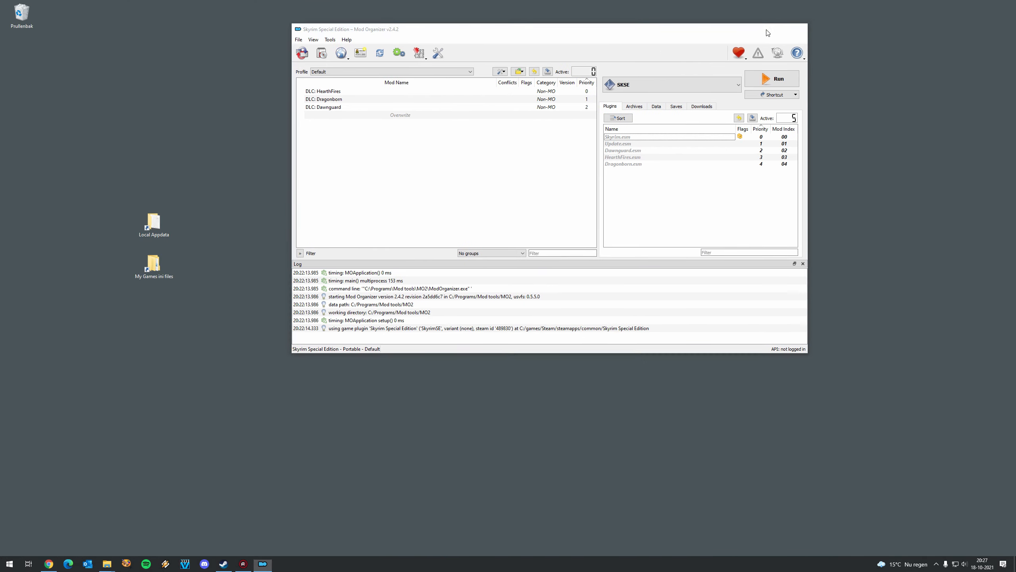
left_click(762, 29)
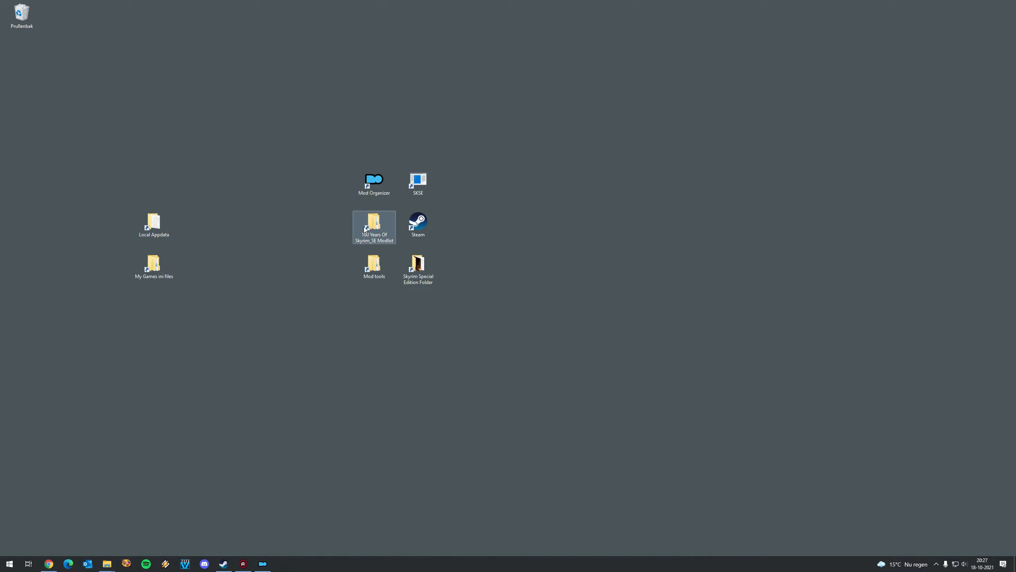
Open the "03 ENB binaries" archive from the modlist's "01 Tools essentials and enb" folder and enter its WrapperVersion folder
left_click(377, 231)
double_click(377, 226)
double_click(577, 235)
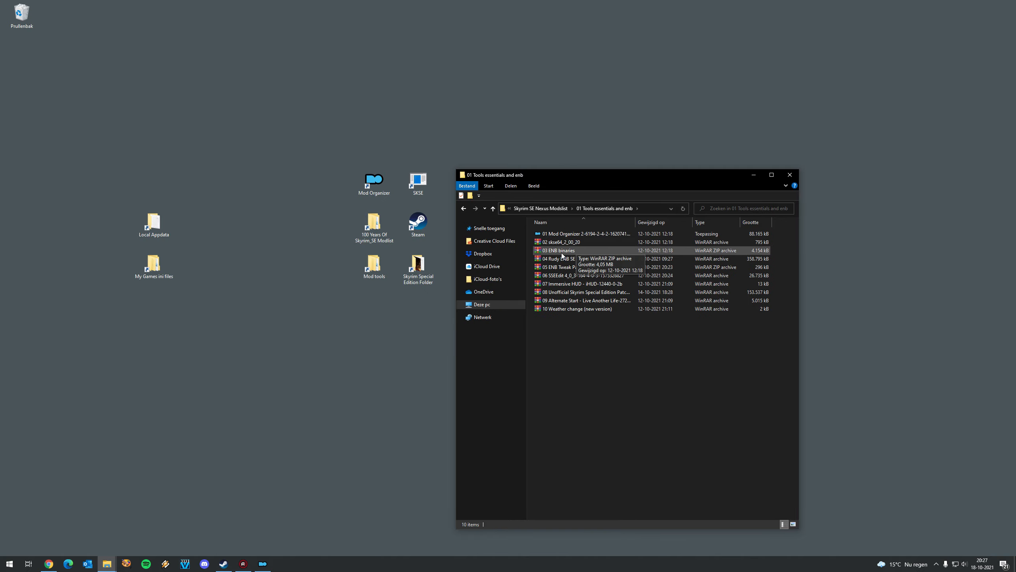
double_click(561, 252)
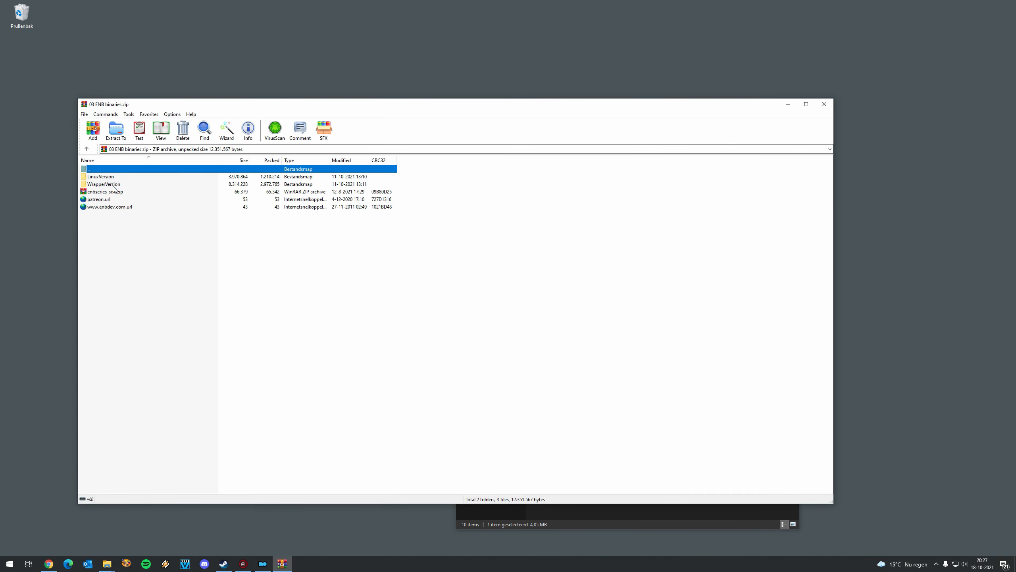
double_click(104, 184)
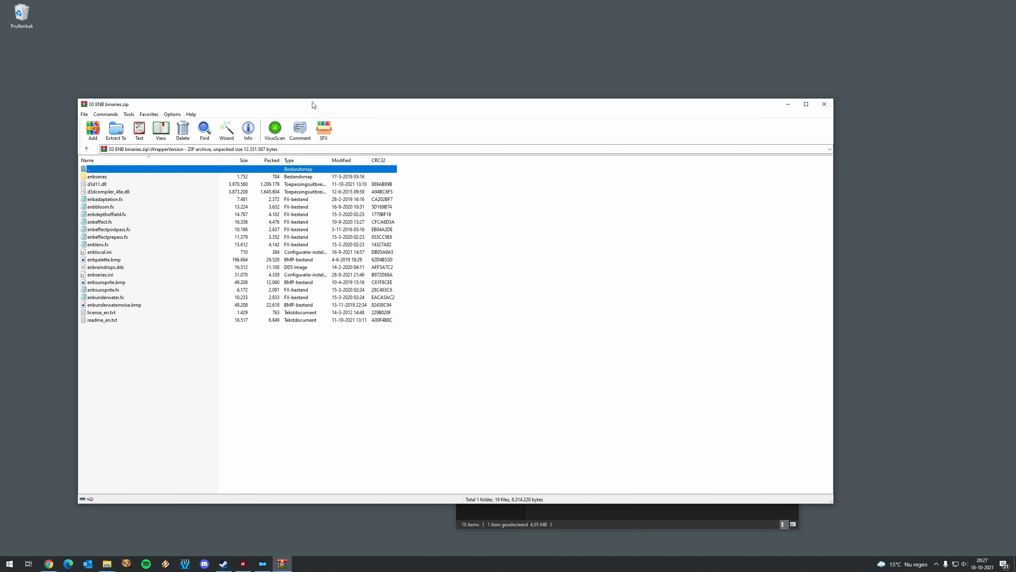
Open the Skyrim Special Edition game folder and arrange it side by side with the ENB binaries archive
left_click_drag(313, 105, 455, 317)
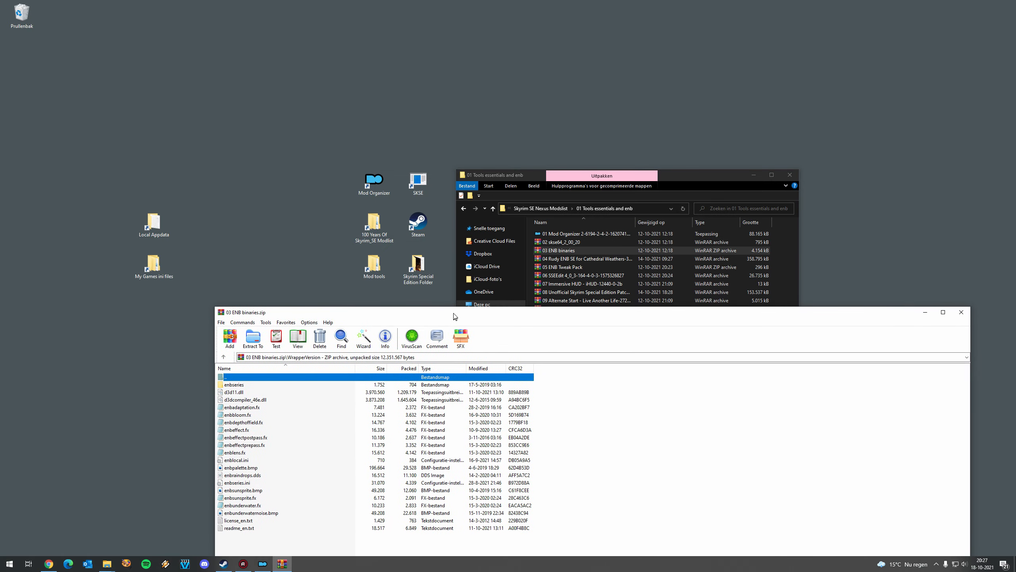
double_click(414, 266)
left_click_drag(592, 165, 2, 185)
left_click(598, 230)
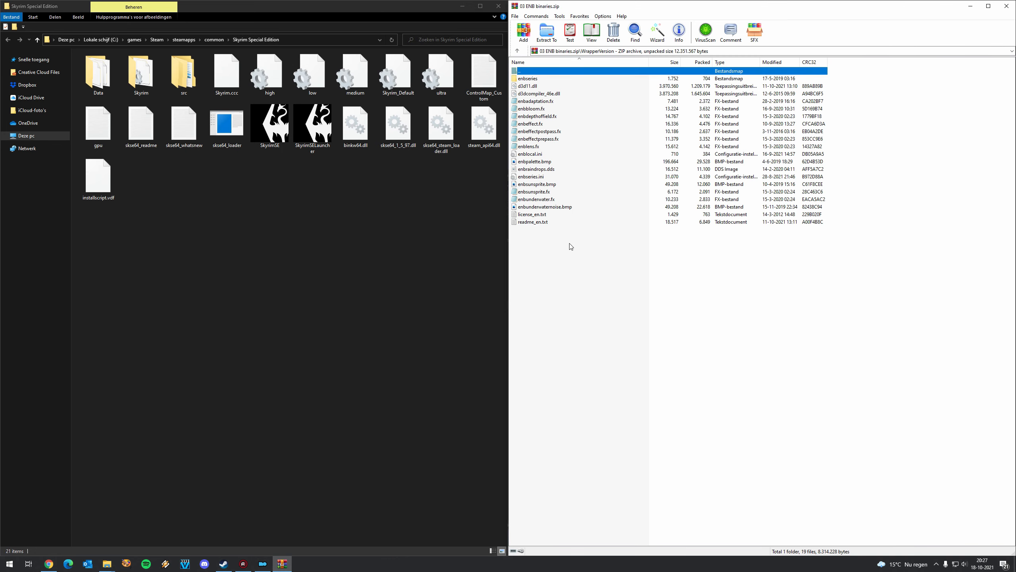
Copy d3d11.dll and d3dcompiler_46e.dll from the archive into the Skyrim Special Edition folder and close the archive
left_click(528, 87)
left_click(547, 93, "shift")
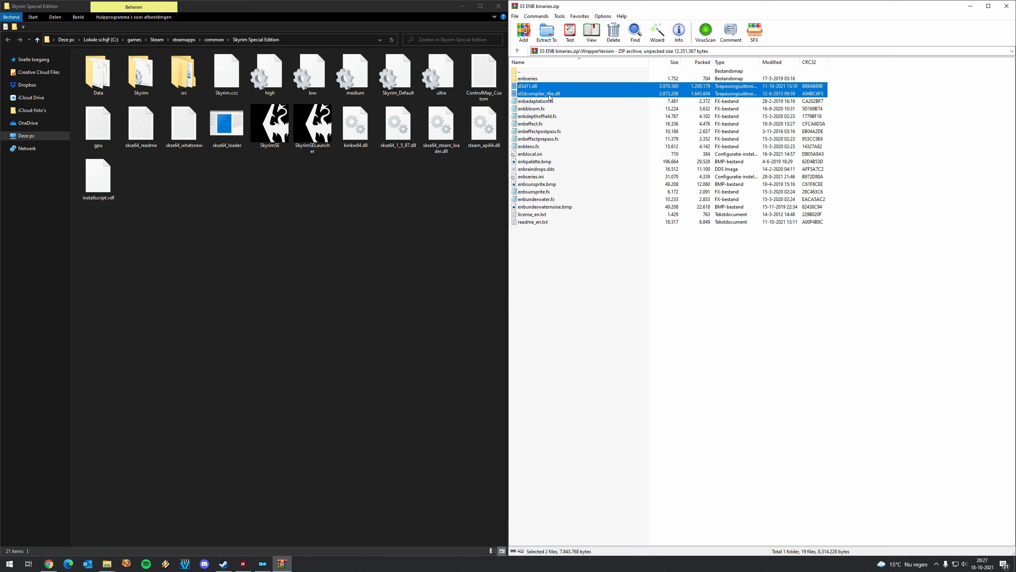
left_click_drag(346, 192, 299, 202)
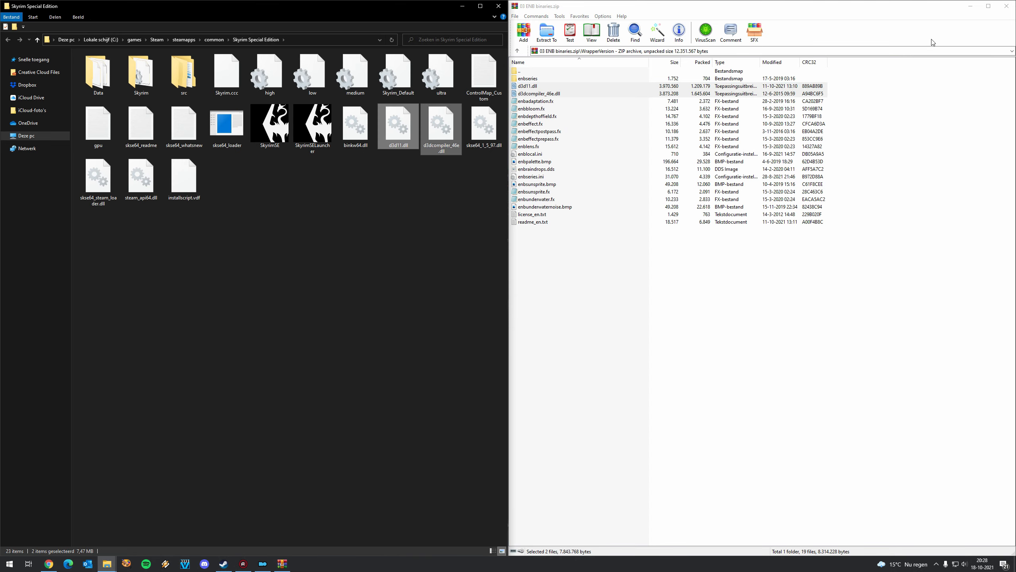
left_click_drag(968, 6, 834, 41)
left_click(855, 41)
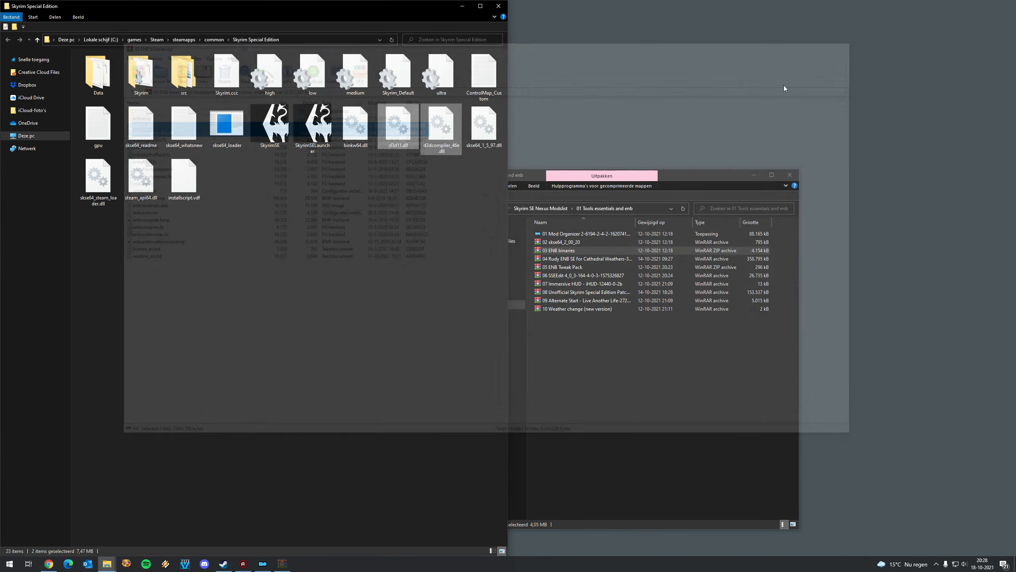
Switch to Chrome and reread the modlist guide's instructions for copying the Skyrim SE ENB files
left_click(49, 564)
left_click(54, 11)
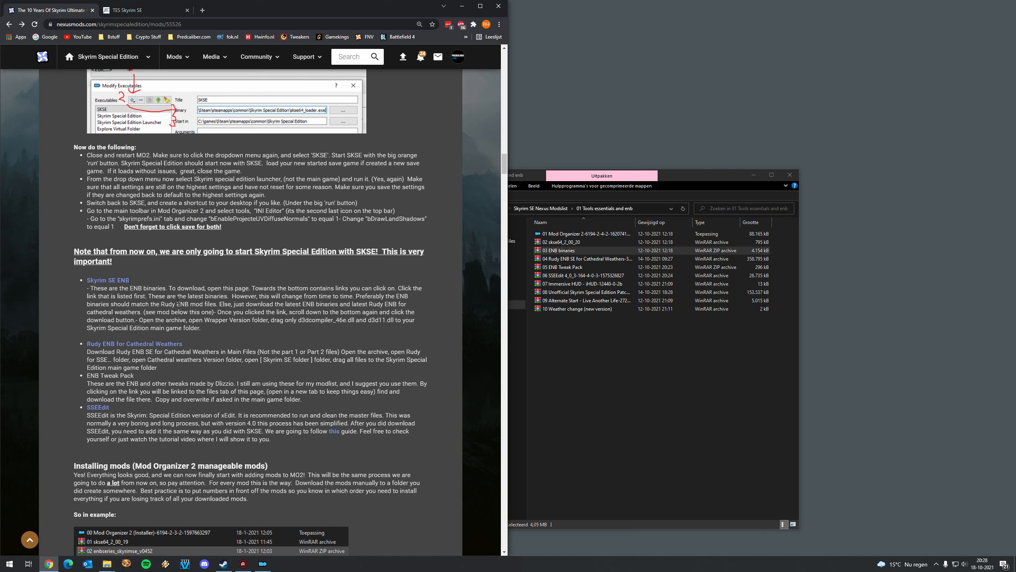
left_click_drag(289, 320, 392, 320)
left_click(343, 331)
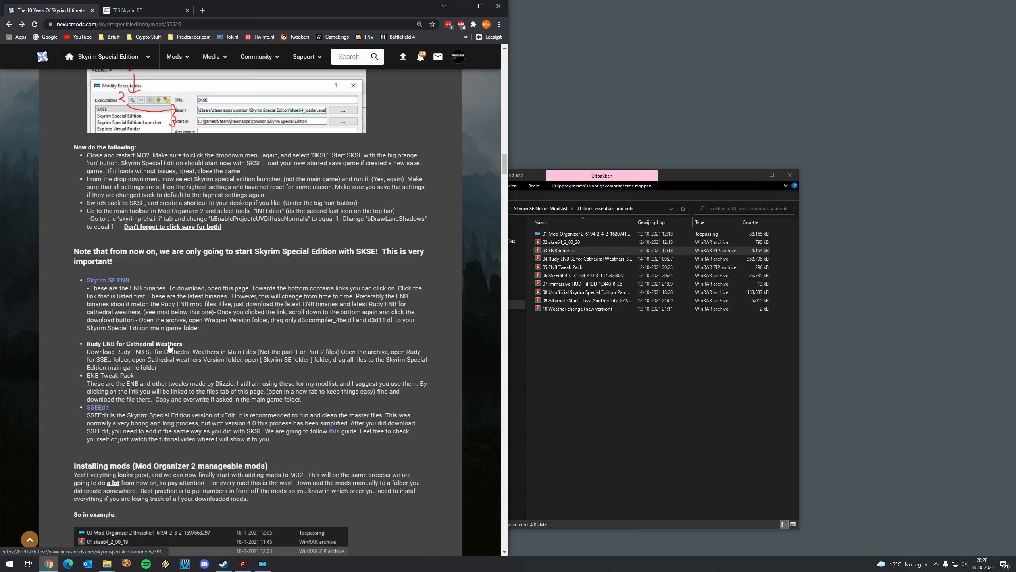
Open the guide's Rudy ENB for Cathedral Weathers link in a new tab, close the ENB download page and show the mod page
left_click(177, 345)
right_click(165, 347)
left_click(188, 352)
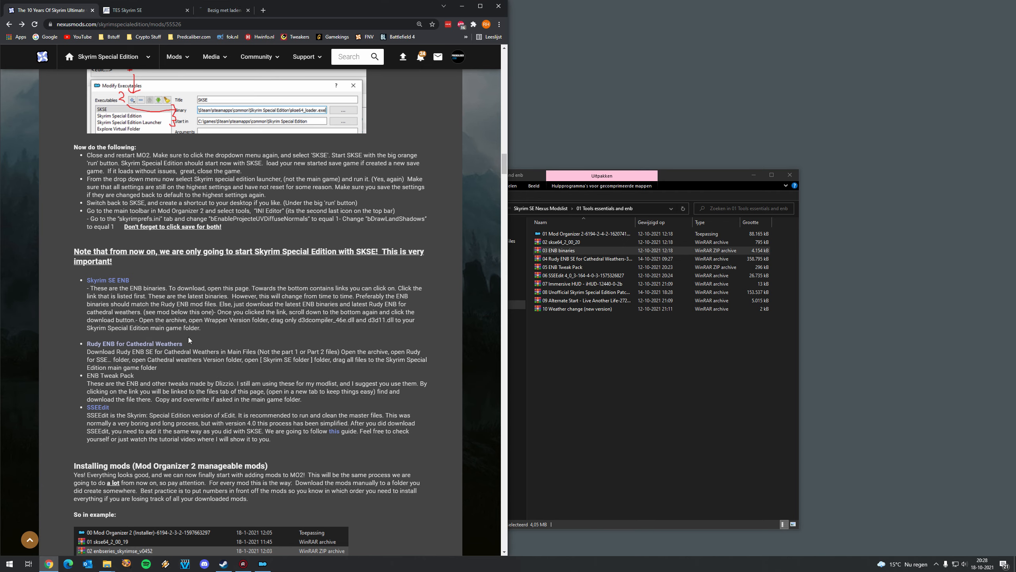
left_click(186, 10)
left_click(135, 13)
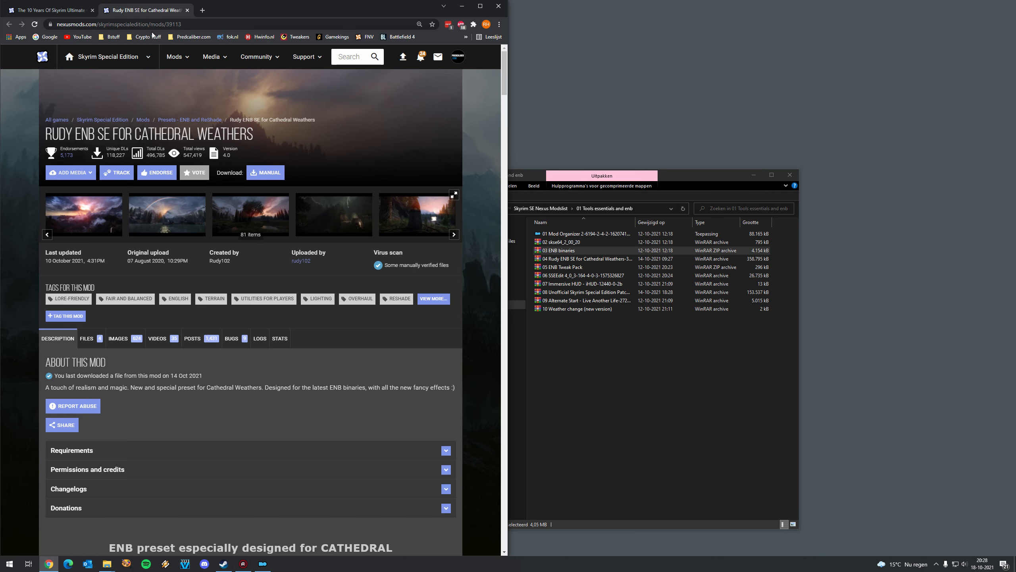
Preview the mod's first gallery image and look over its description
scroll(102, 194, "down", 1)
left_click(102, 194)
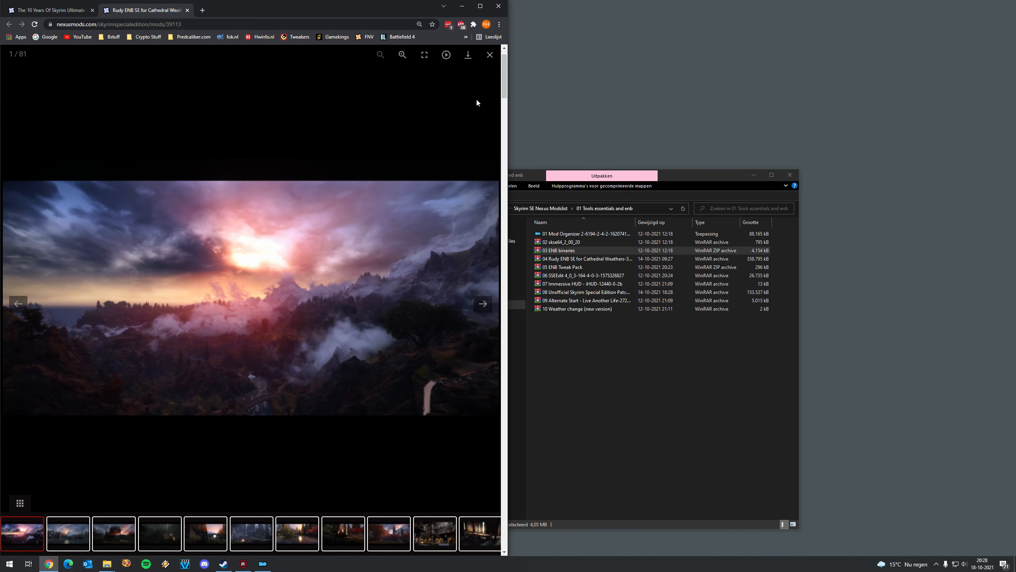
left_click(489, 54)
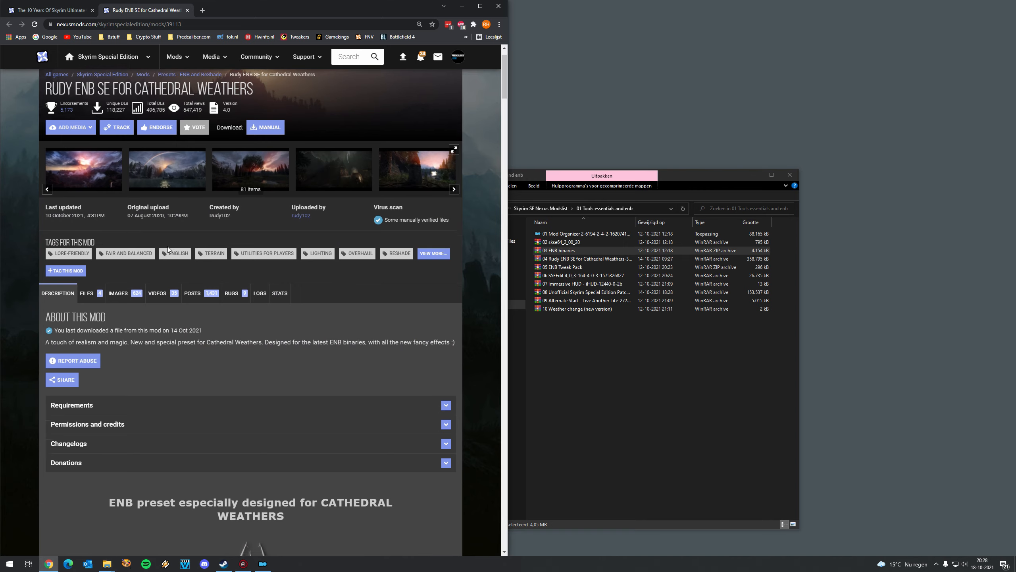
scroll(167, 246, "down", 3)
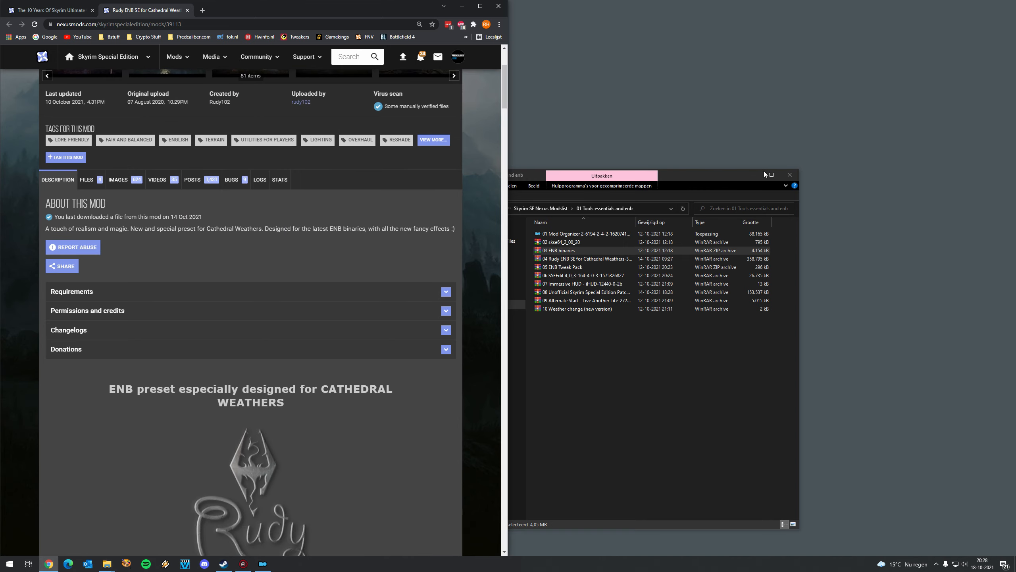
Minimize the tools folder, show the Rudy ENB mod's files list and maximize the browser window
left_click(754, 175)
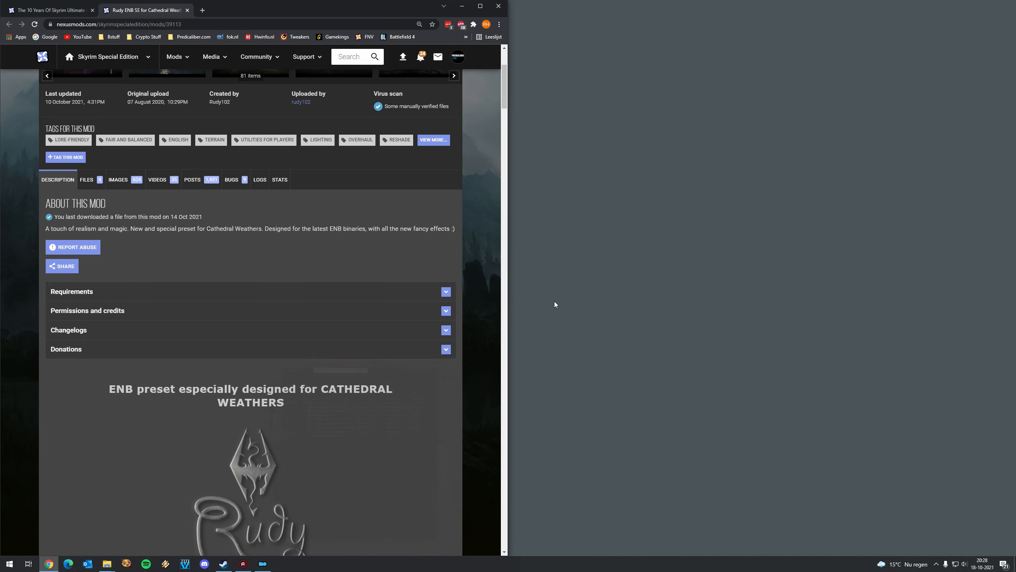
left_click(89, 180)
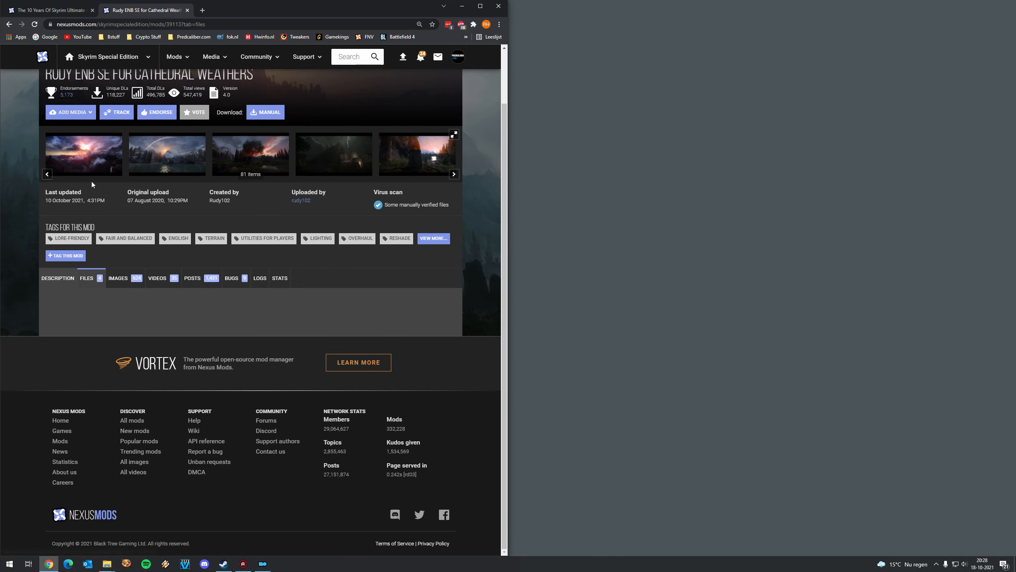
double_click(237, 11)
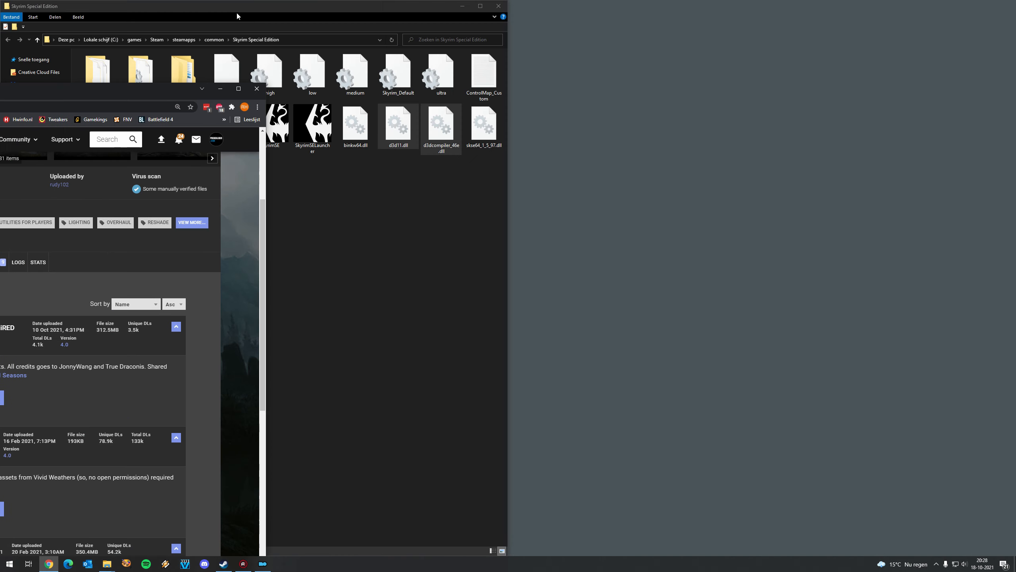
double_click(129, 93)
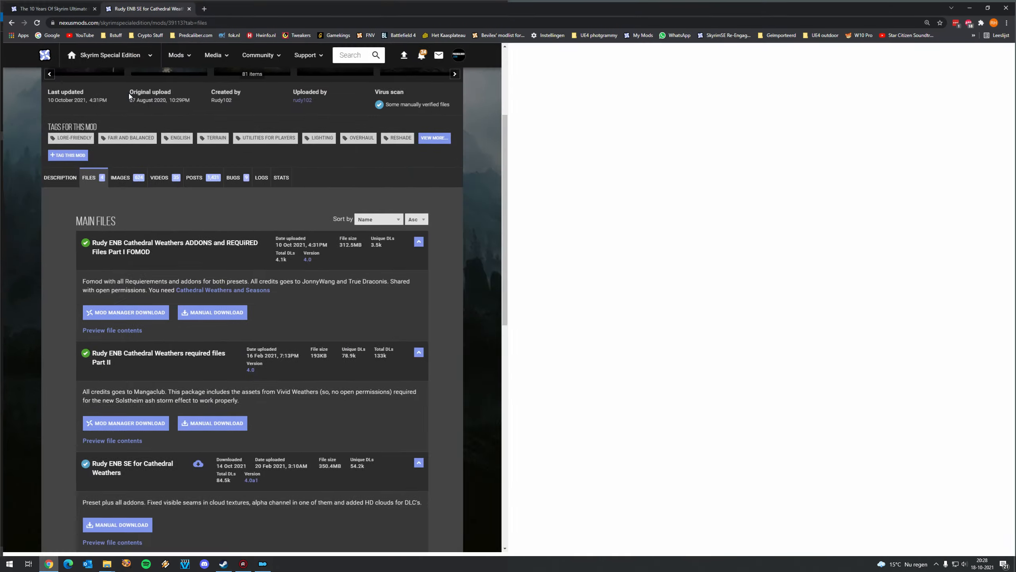
Read the guide's instructions on which Rudy ENB main file to download and which archive folder to copy from
left_click(67, 5)
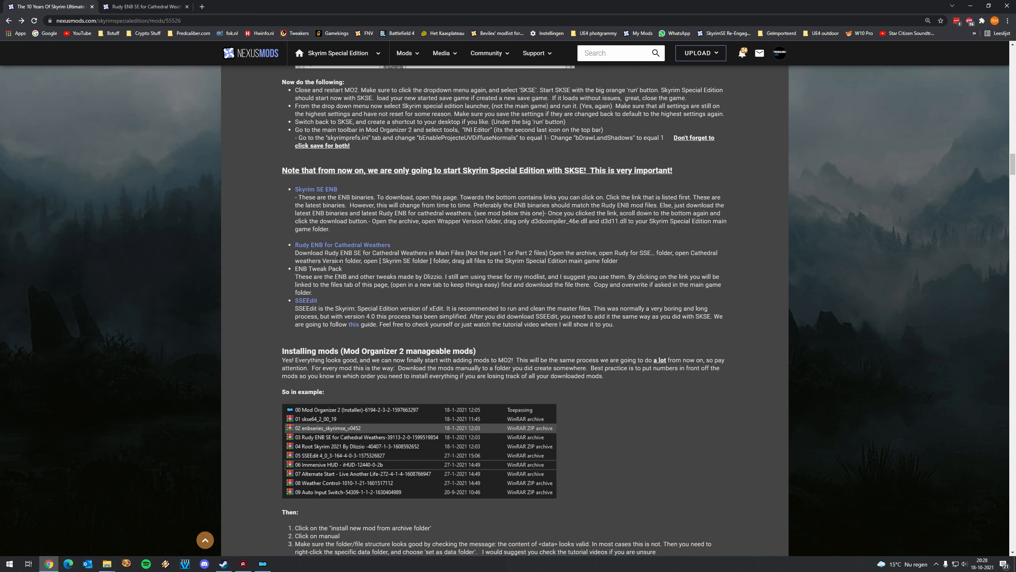
left_click_drag(295, 253, 491, 264)
left_click(498, 264)
triple_click(581, 252)
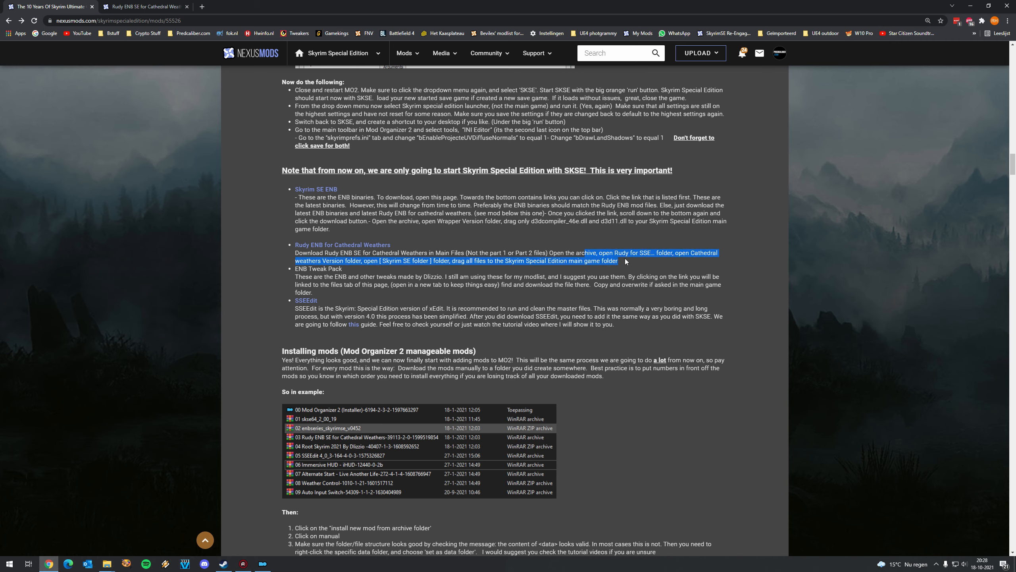
left_click(636, 265)
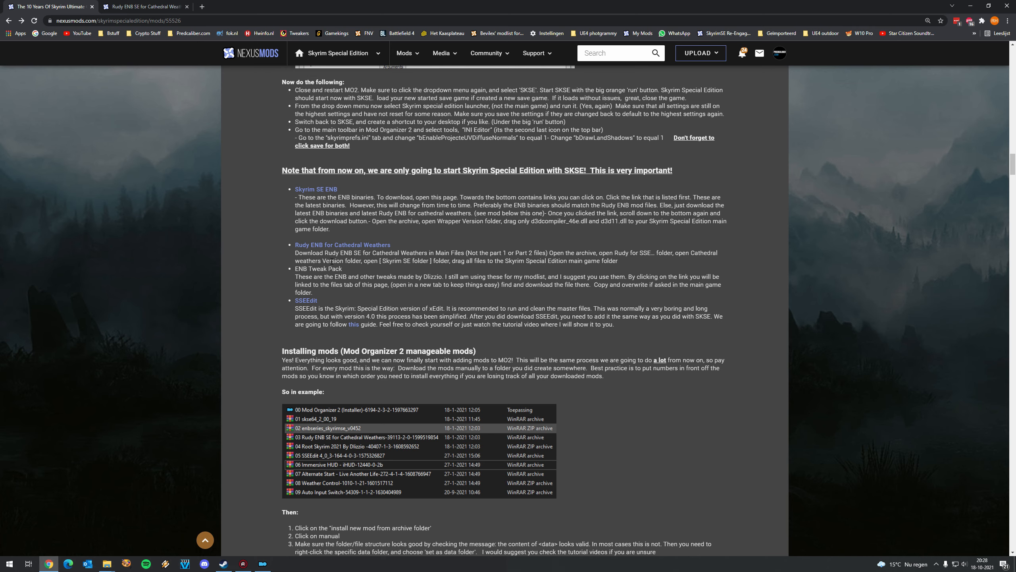
left_click_drag(333, 261, 424, 262)
left_click(447, 264)
Examine the mod's main files for Rudy ENB SE for Cathedral Weathers and return to the guide
left_click(133, 4)
scroll(352, 280, "down", 3)
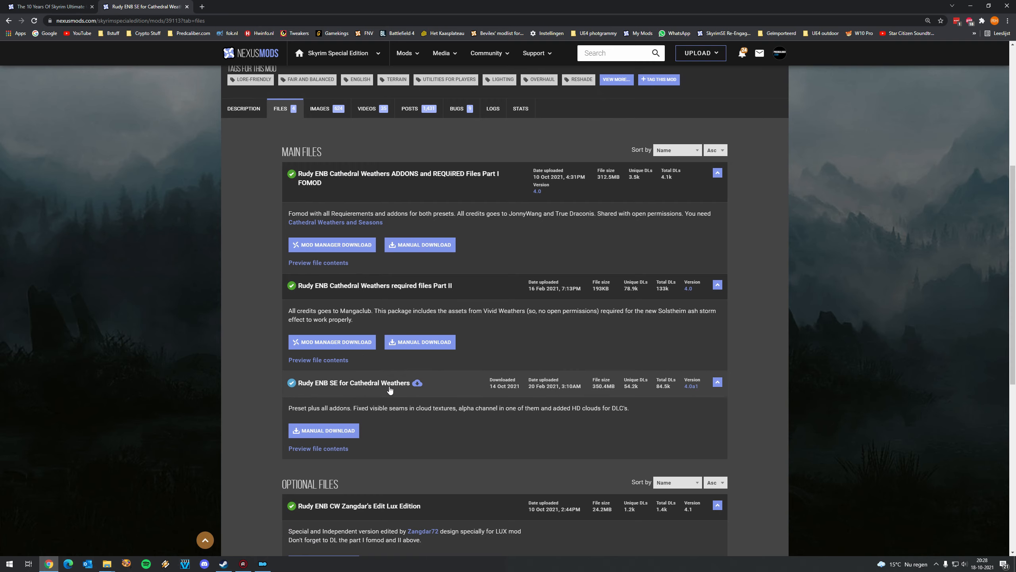
scroll(389, 319, "up", 1)
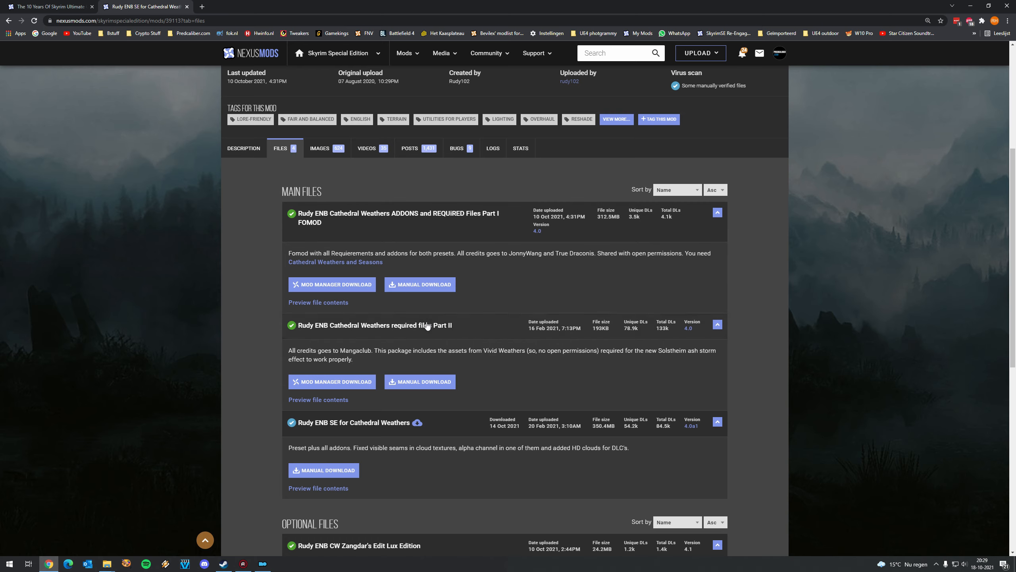
scroll(250, 193, "up", 1)
left_click(63, 2)
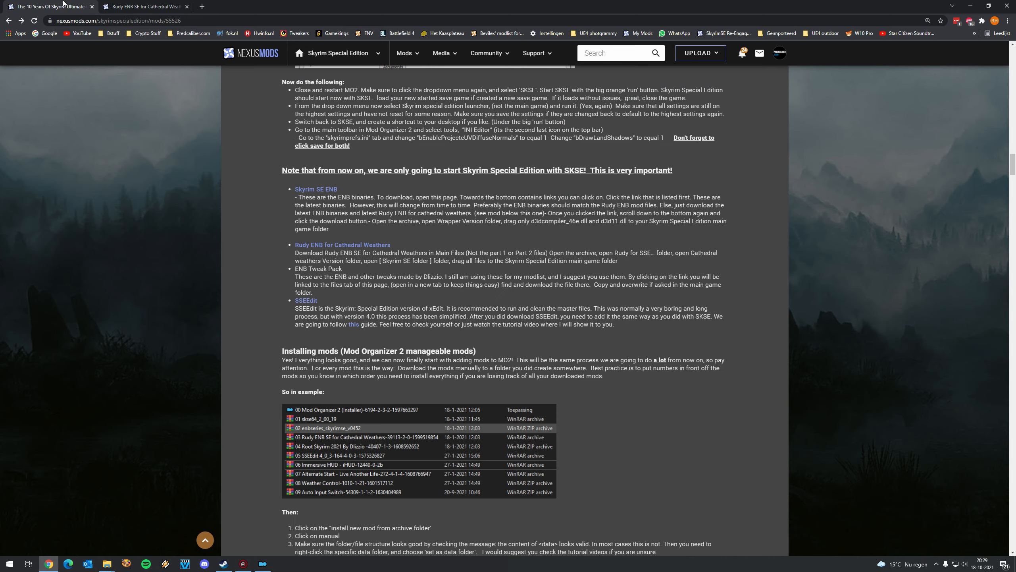
Bring up the Skyrim Special Edition folder and place the "01 Tools essentials and enb" folder window beside it
mouse_move(107, 563)
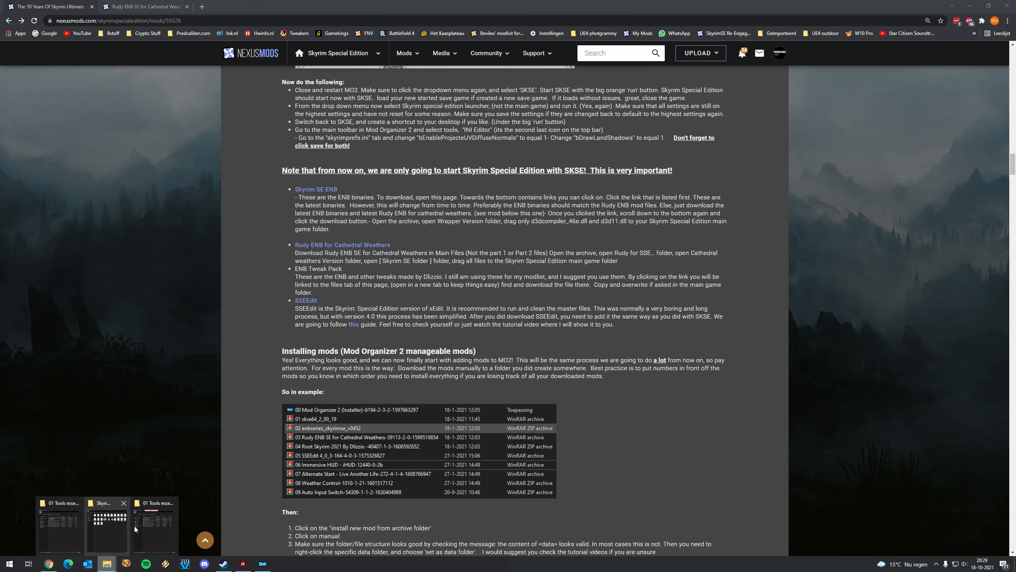
mouse_move(72, 526)
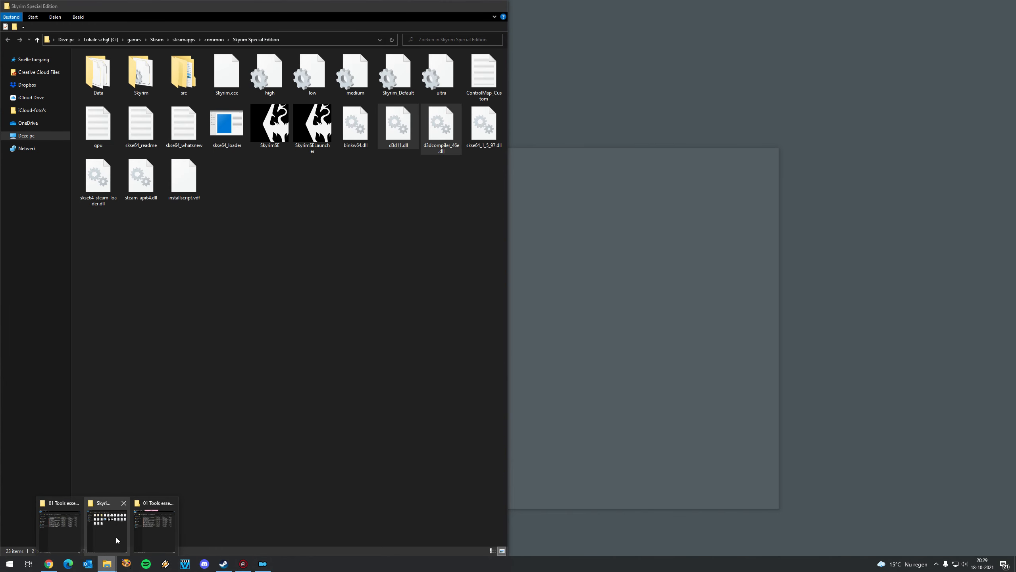
left_click(116, 536)
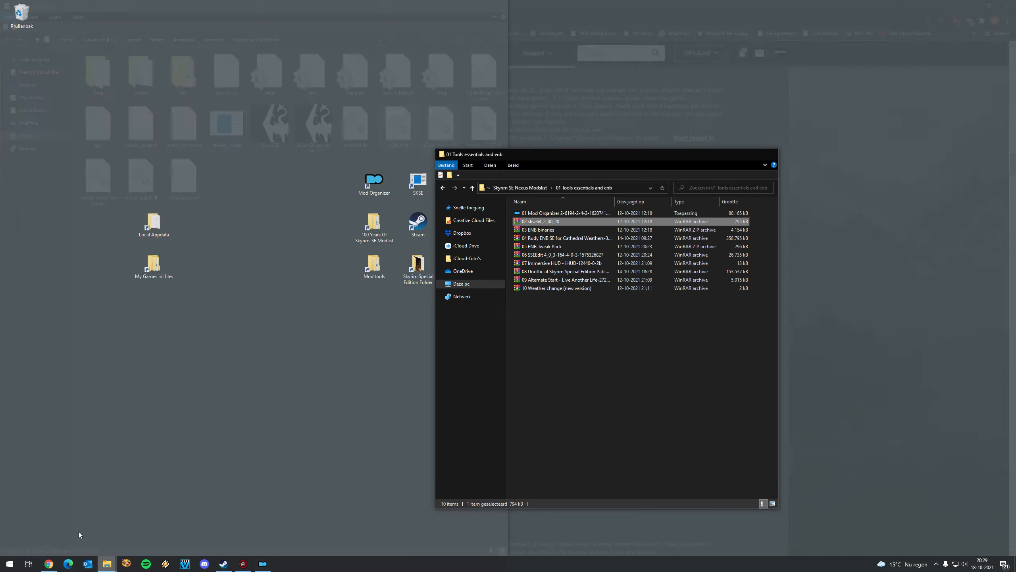
left_click(79, 531)
left_click_drag(577, 164, 683, 129)
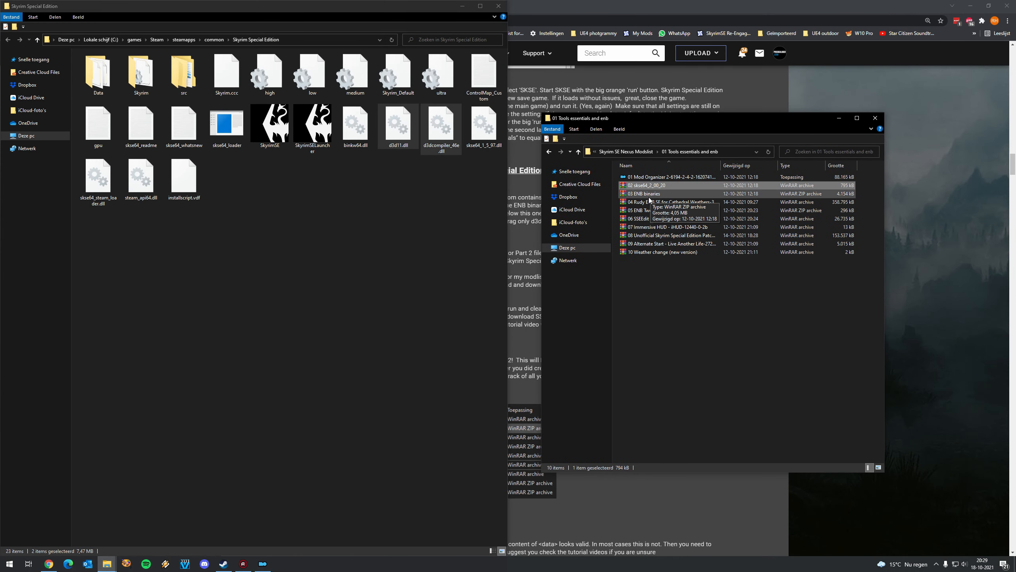
Open the "04 Rudy ENB SE for Cathedral Weathers" archive beside the game folder and navigate to its "[ Skyrim SE folder ]" contents
double_click(657, 201)
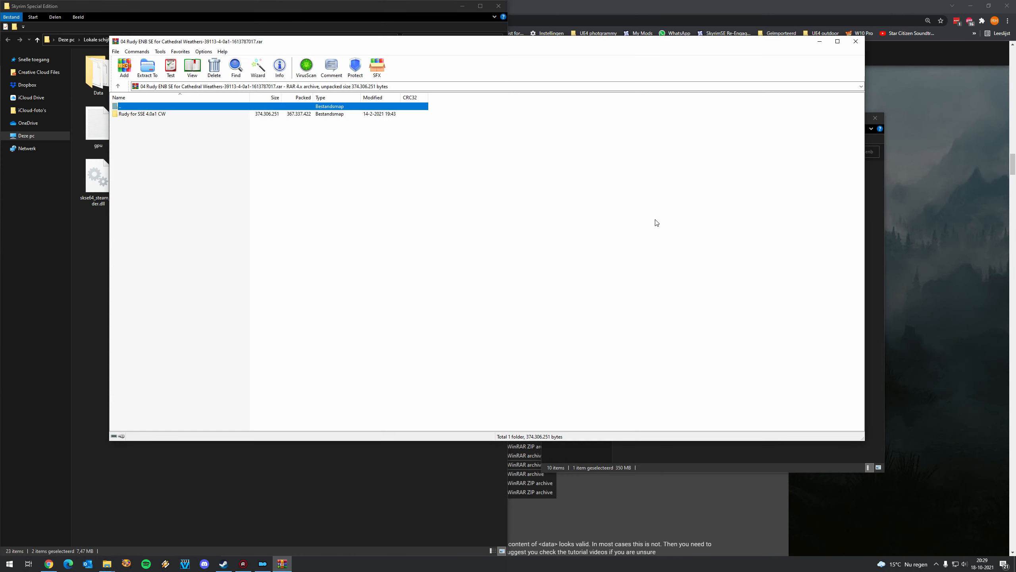
double_click(159, 116)
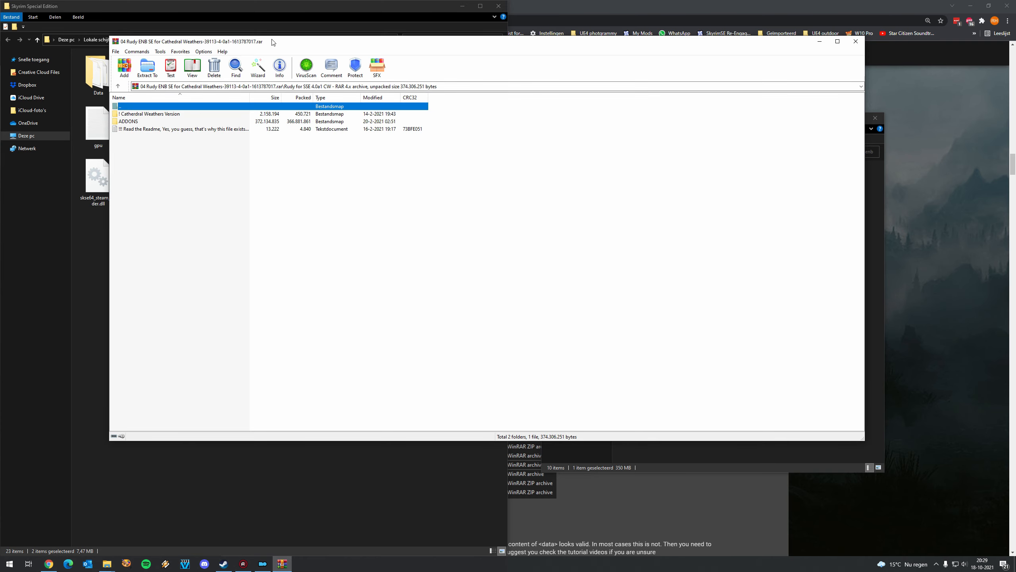
left_click_drag(272, 42, 450, 76)
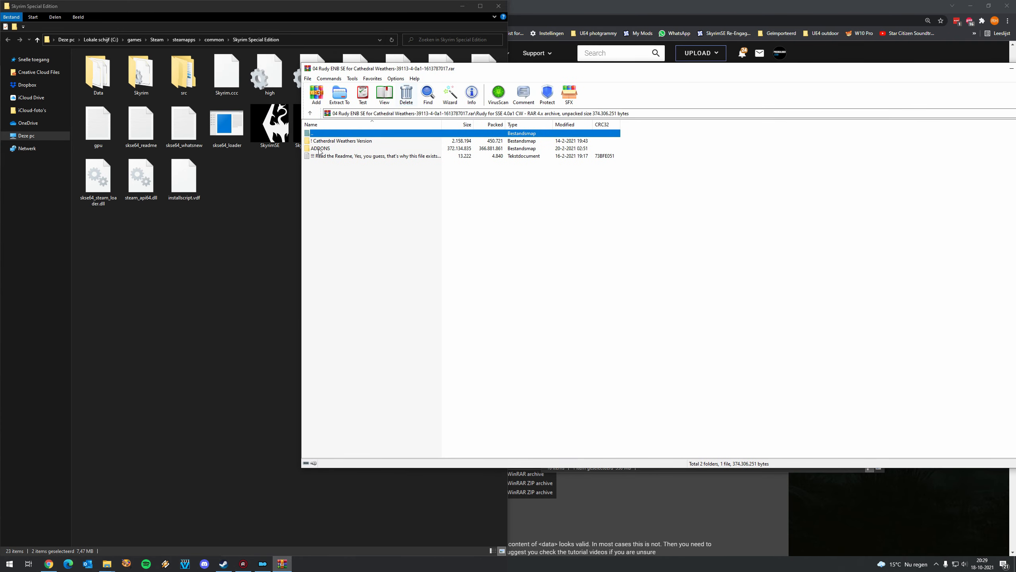
double_click(352, 143)
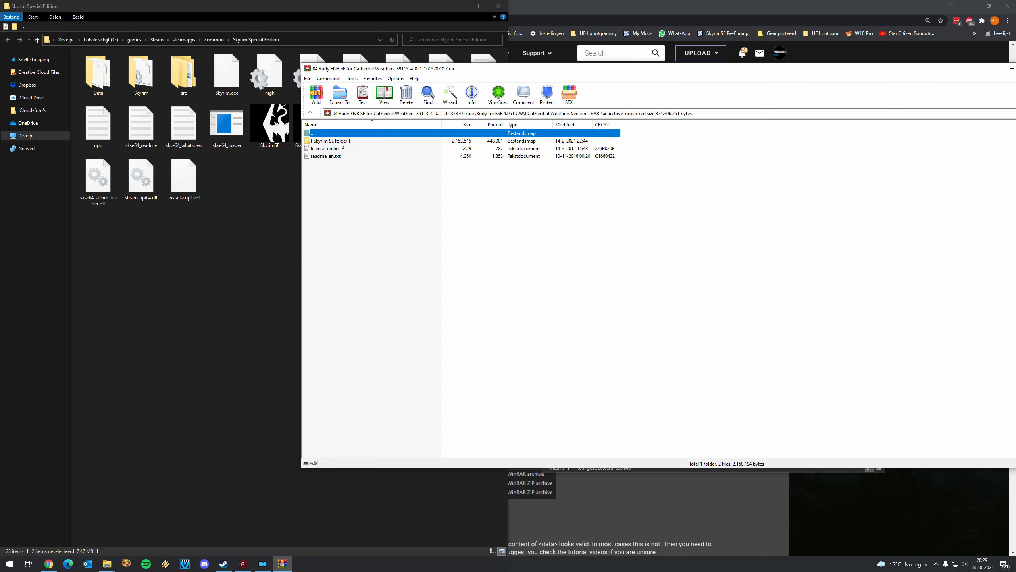
double_click(339, 142)
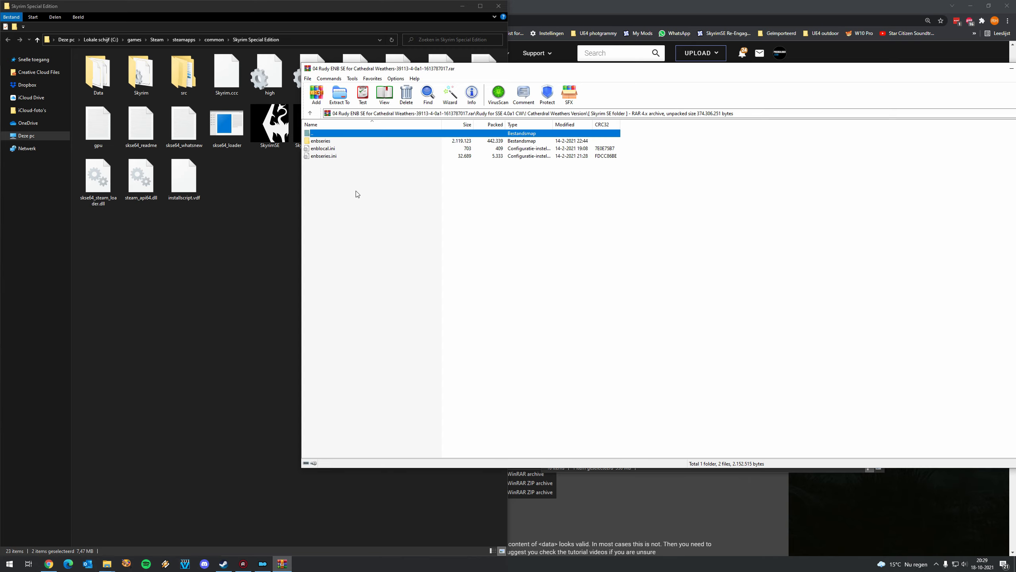
Copy the enbseries folder, enblocal.ini and enbseries.ini from the archive into the Skyrim Special Edition folder and close the archive
left_click_drag(356, 192, 330, 145)
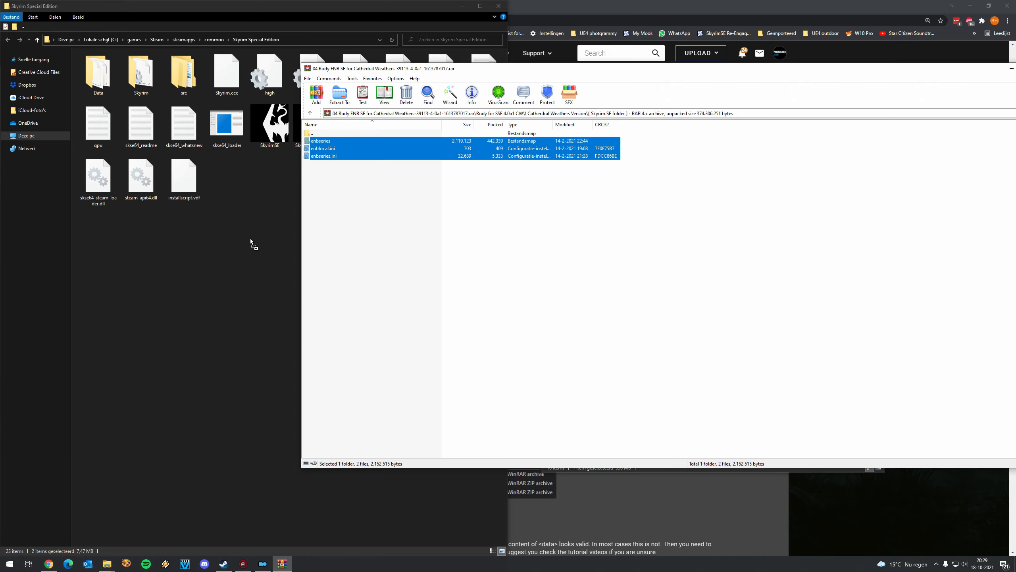
left_click_drag(251, 240, 252, 242)
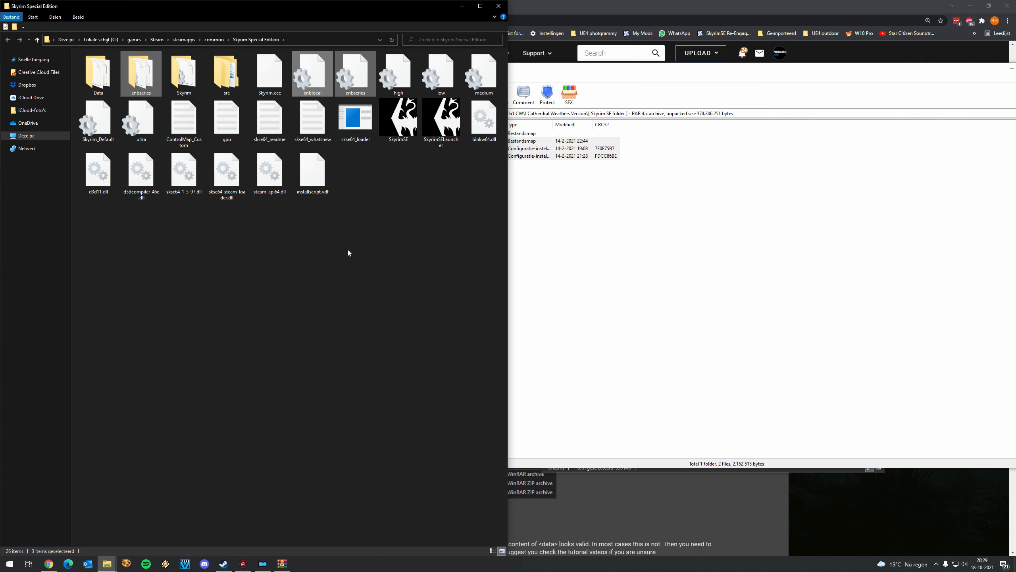
left_click(382, 251)
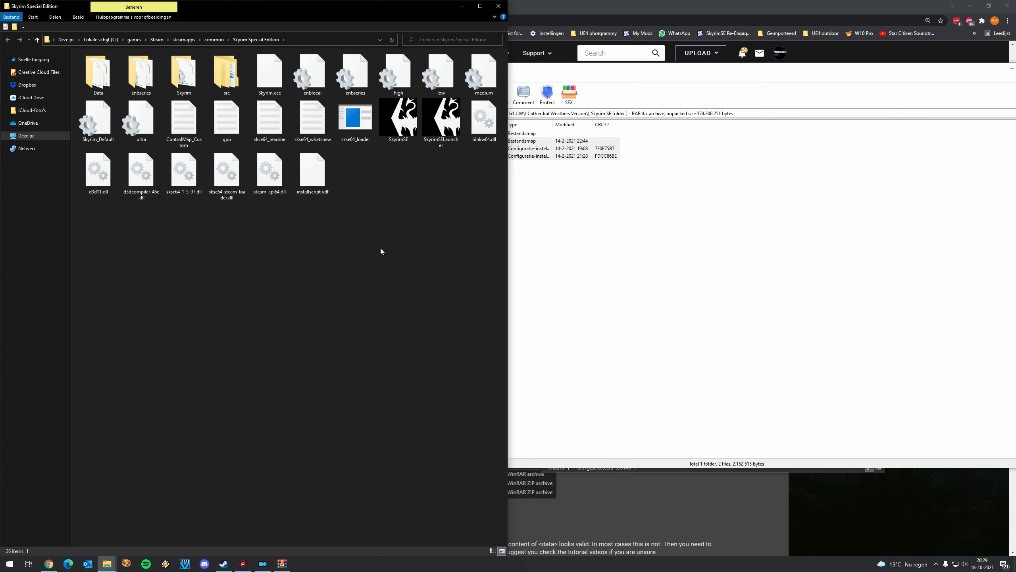
left_click_drag(765, 76, 610, 104)
left_click(892, 99)
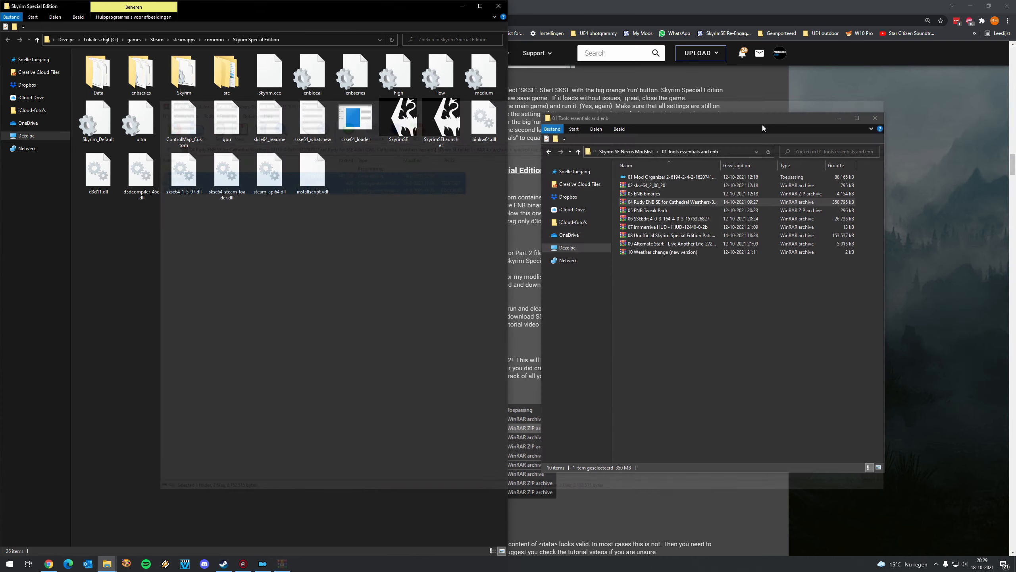
Return to the guide and read its ENB Tweak Pack instructions on where to find the download and whether to overwrite files
left_click(840, 118)
left_click(715, 209)
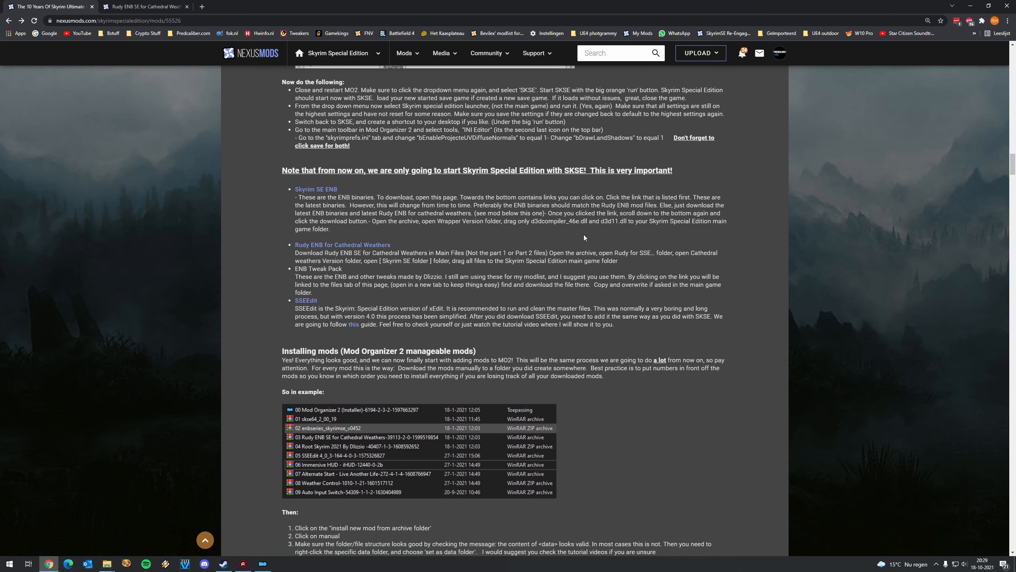
left_click_drag(656, 253, 689, 252)
left_click(551, 273)
left_click_drag(333, 264, 379, 264)
left_click(393, 268)
left_click_drag(344, 270, 301, 273)
left_click(304, 275)
scroll(333, 233, "up", 20)
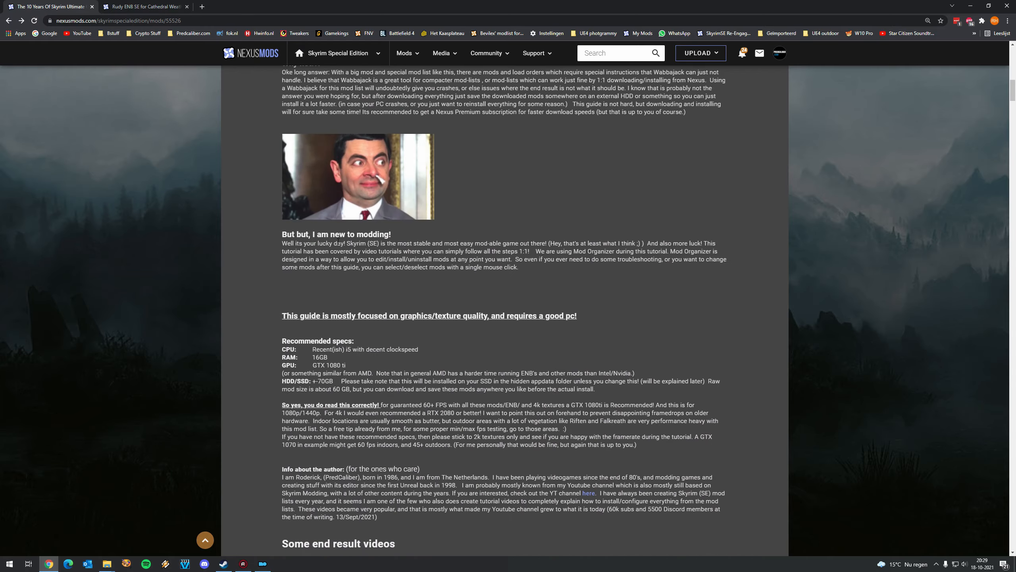
scroll(356, 272, "down", 12)
scroll(356, 272, "down", 8)
scroll(339, 259, "up", 3)
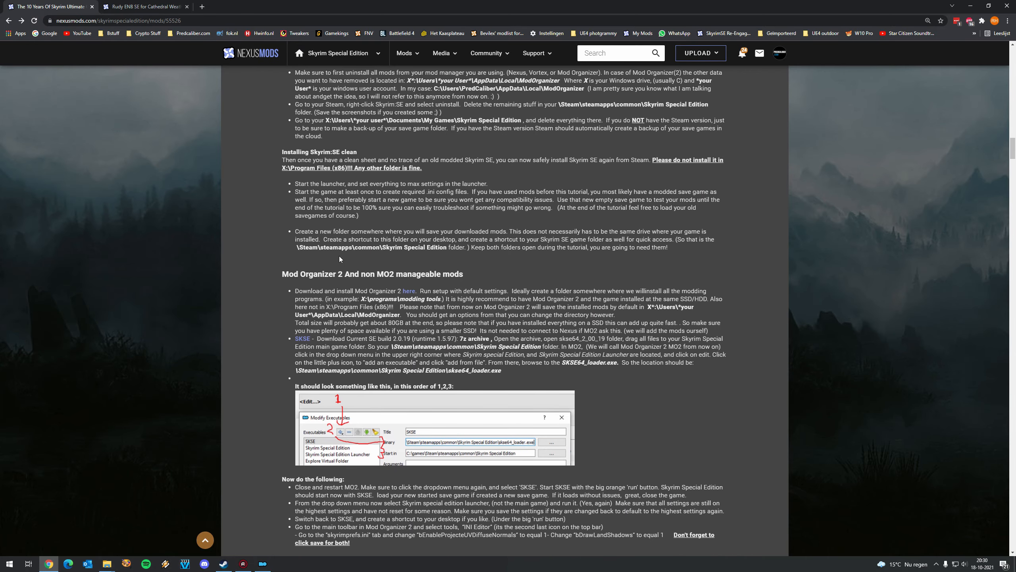
Duplicate the guide's tab, locate the ENB Tweak pack download among its main files, and return to the original guide tab
right_click(74, 10)
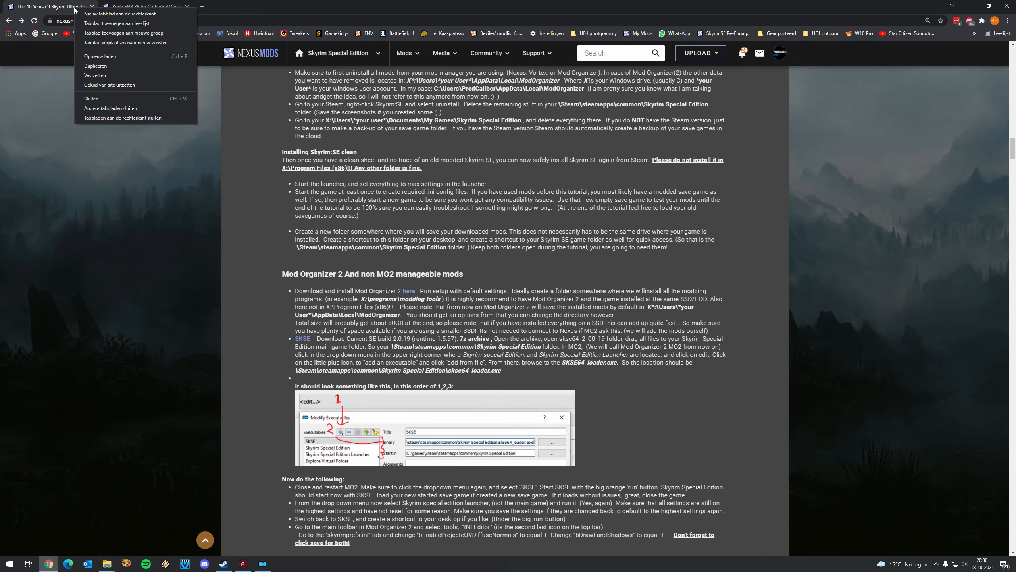
left_click(107, 64)
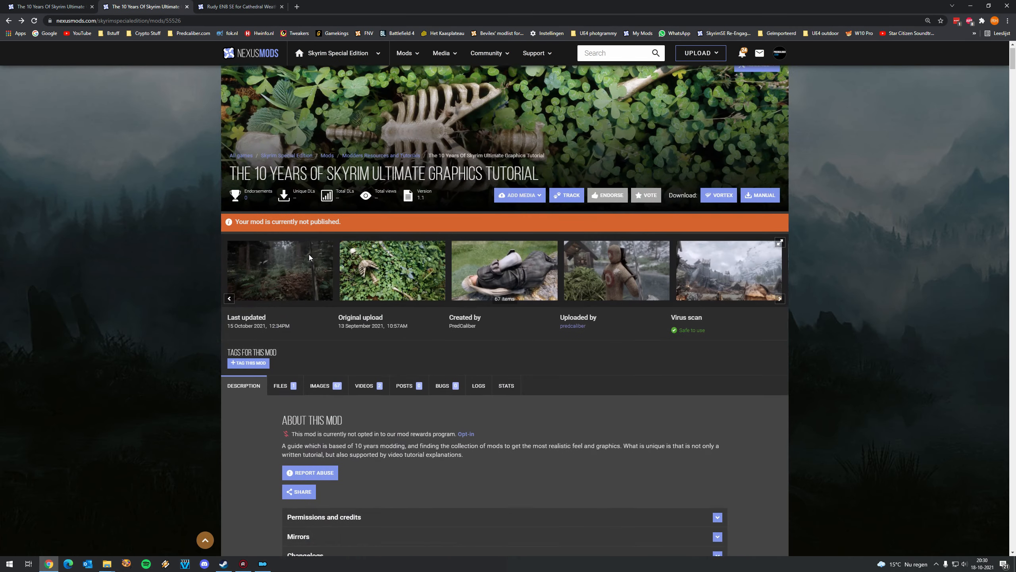
left_click(282, 398)
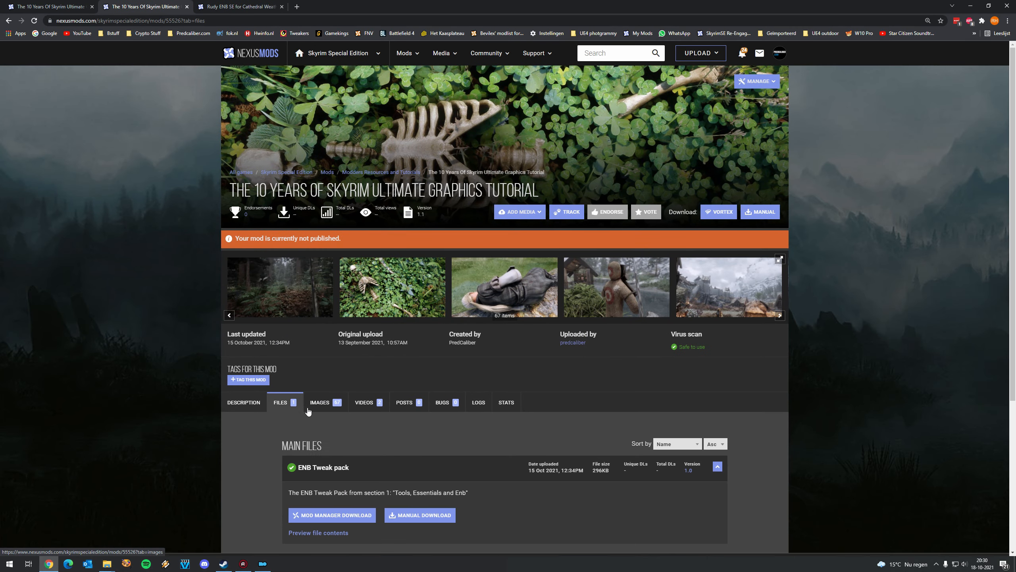
scroll(336, 386, "down", 5)
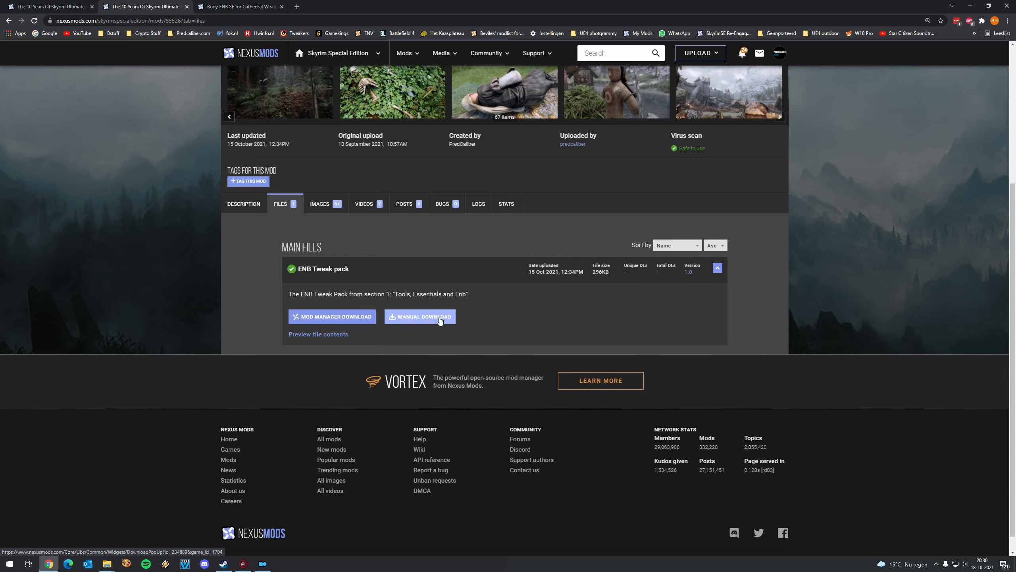
left_click(62, 4)
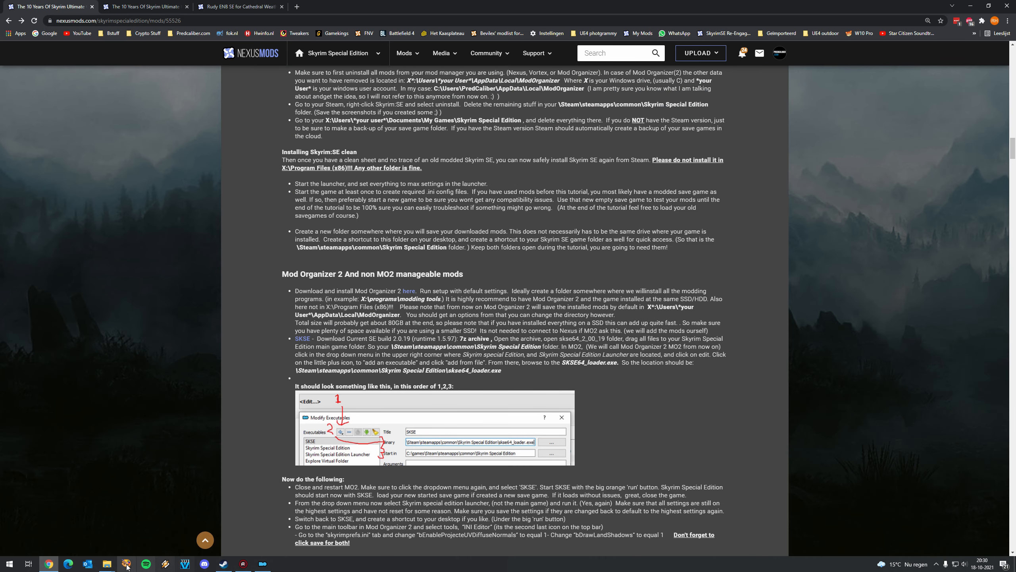
Bring up the Skyrim Special Edition and tools folders and open the "05 ENB Tweak Pack" archive beside the game folder
mouse_move(125, 563)
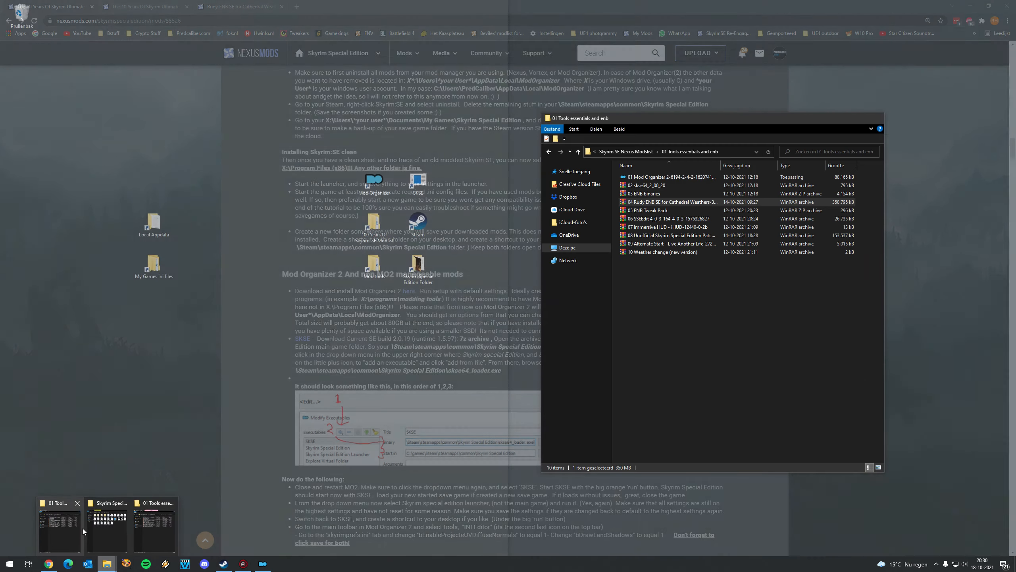
left_click(116, 526)
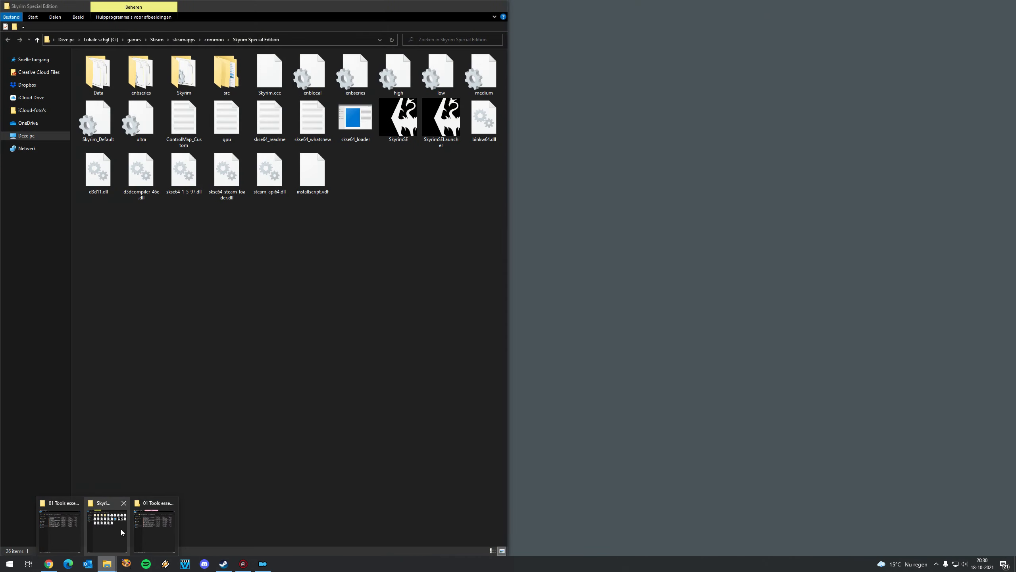
mouse_move(107, 563)
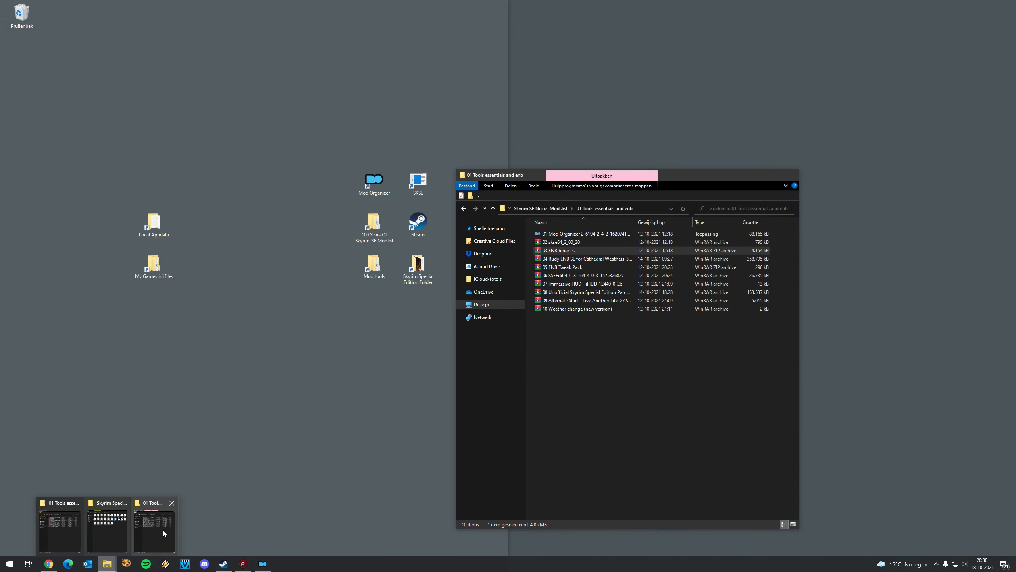
left_click(163, 530)
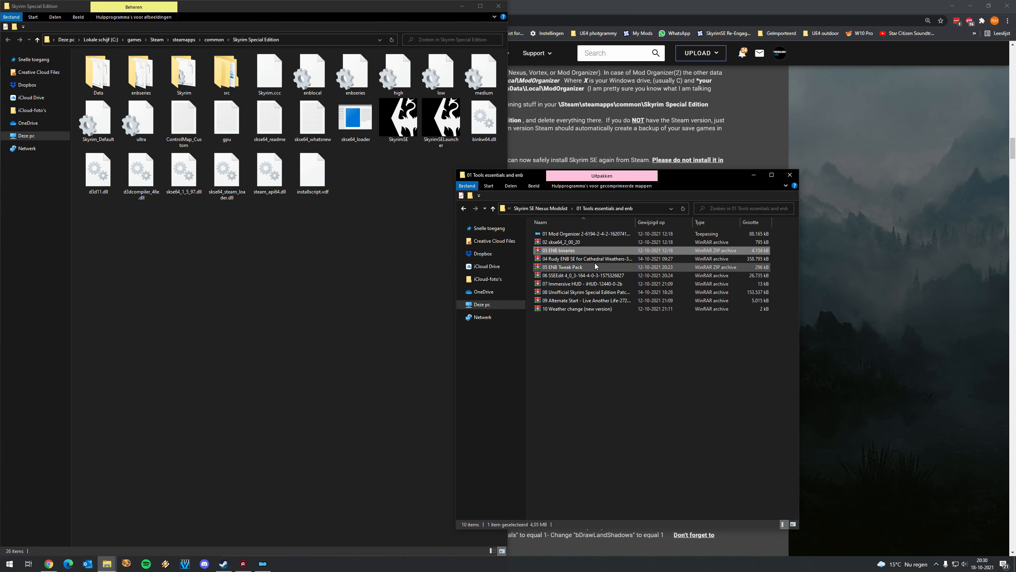
double_click(580, 268)
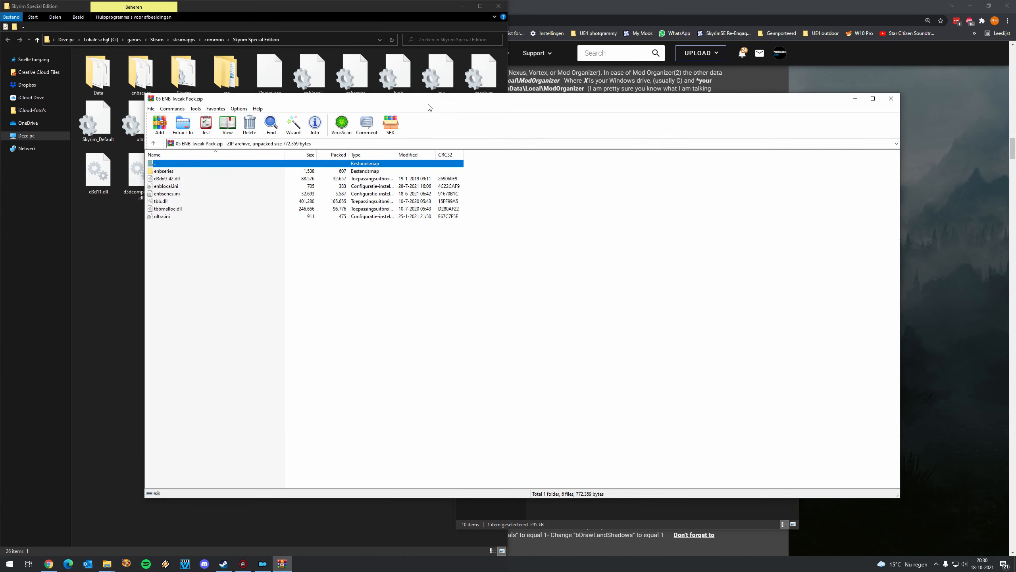
left_click_drag(442, 184, 662, 192)
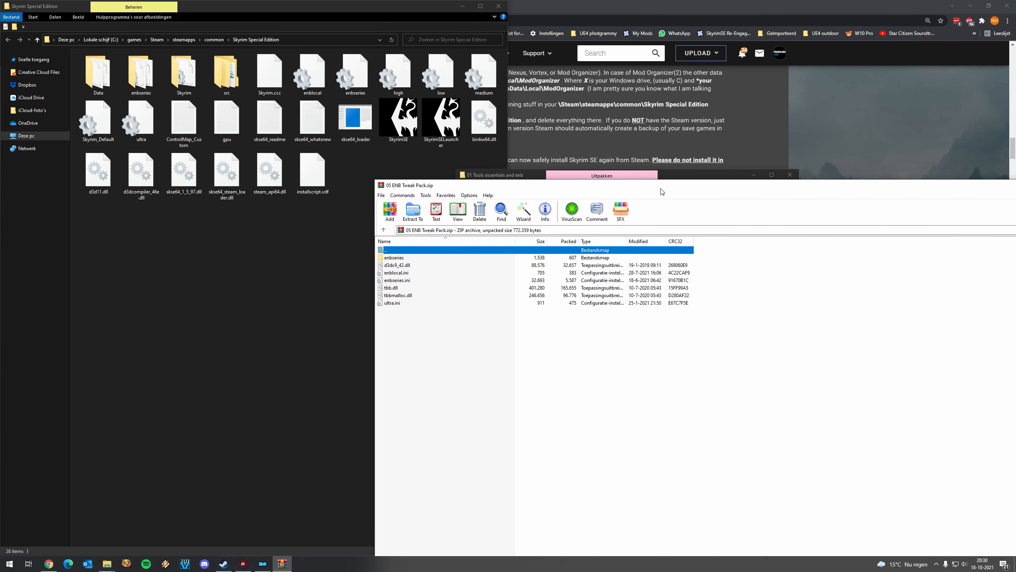
left_click(450, 357)
Copy all ENB Tweak Pack contents into the Skyrim Special Edition folder, replacing the files with the same names, and close the archive
left_click_drag(469, 368, 384, 255)
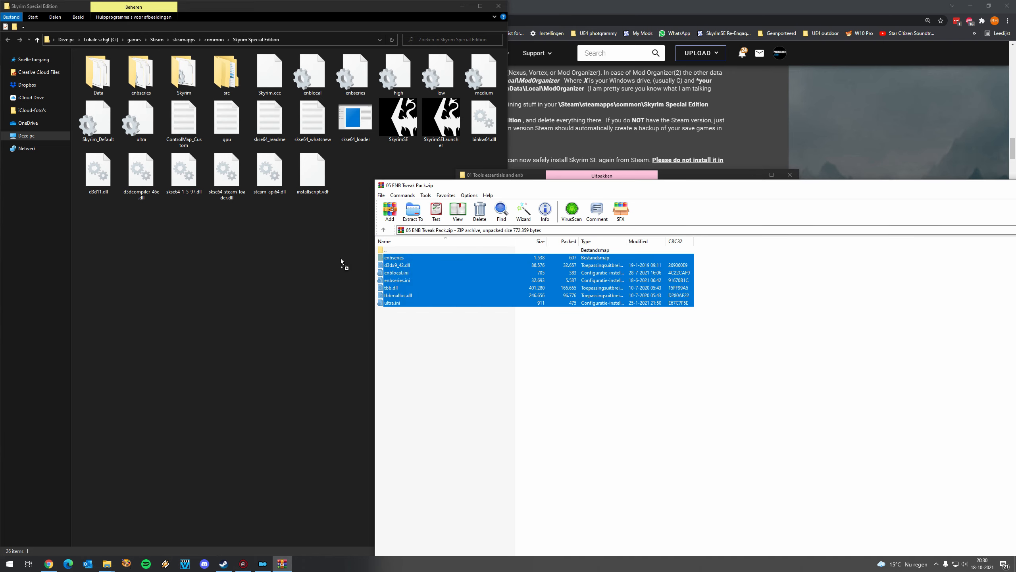
left_click_drag(246, 260, 246, 261)
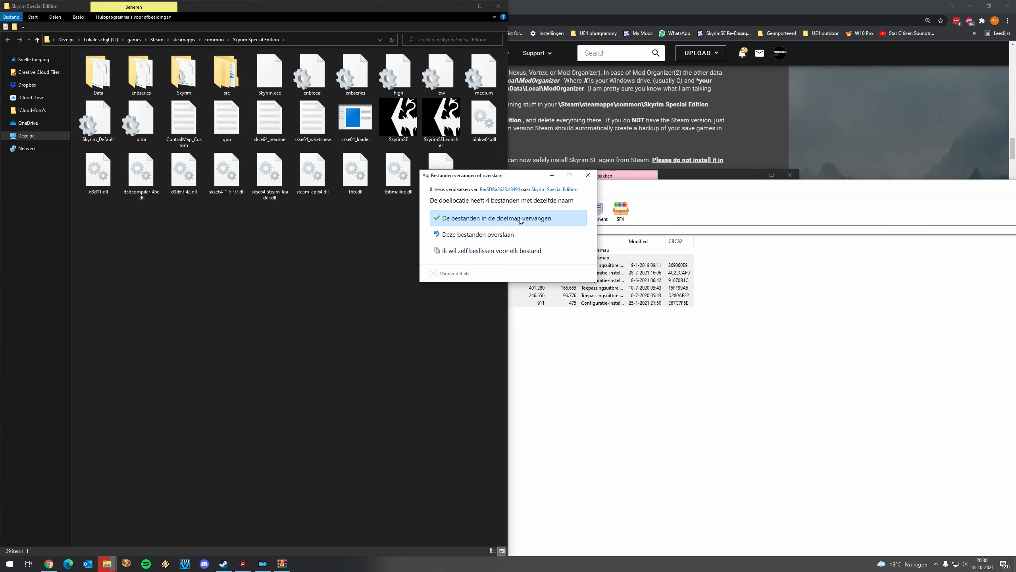
left_click(519, 231)
left_click_drag(679, 187, 421, 173)
left_click(864, 171)
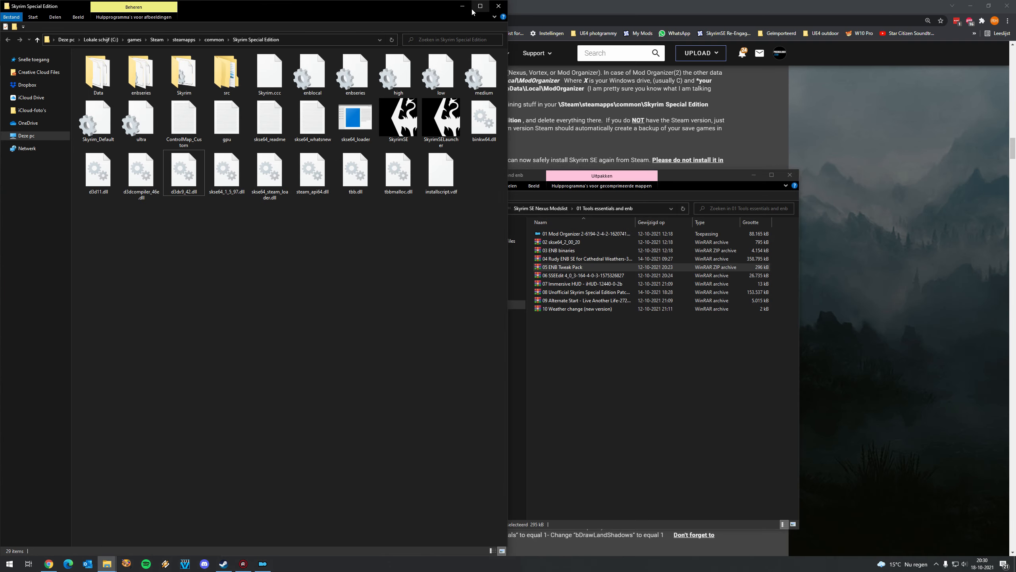
Minimize the game folder, return to the guide and read its SSEEdit instructions
left_click(466, 9)
left_click(436, 269)
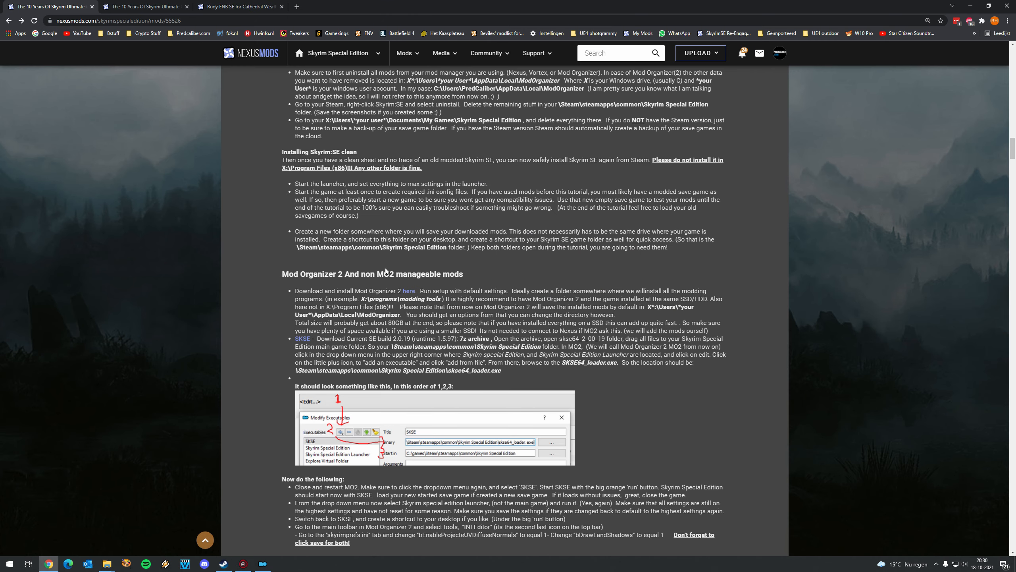
scroll(418, 259, "down", 6)
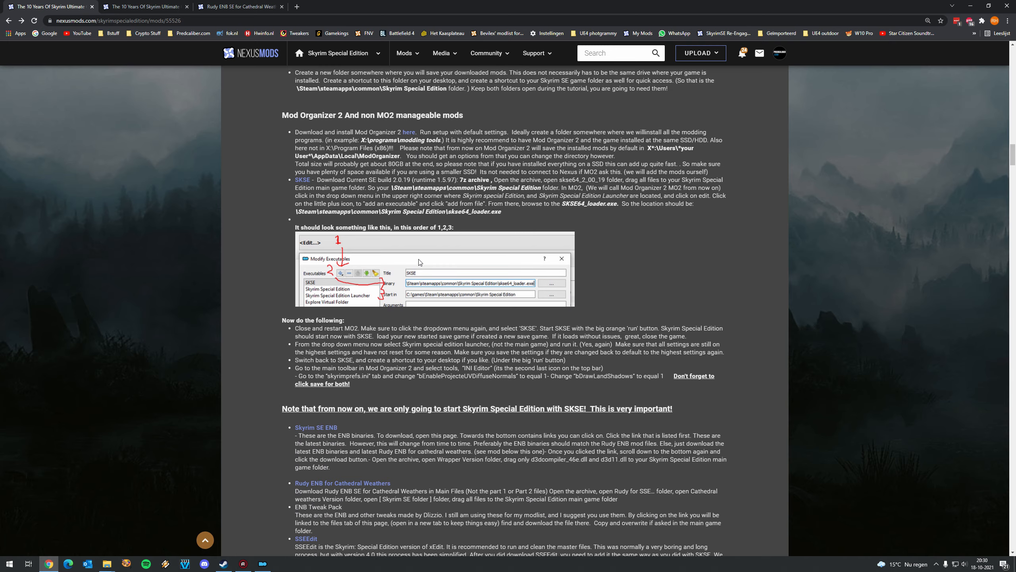
scroll(419, 259, "down", 2)
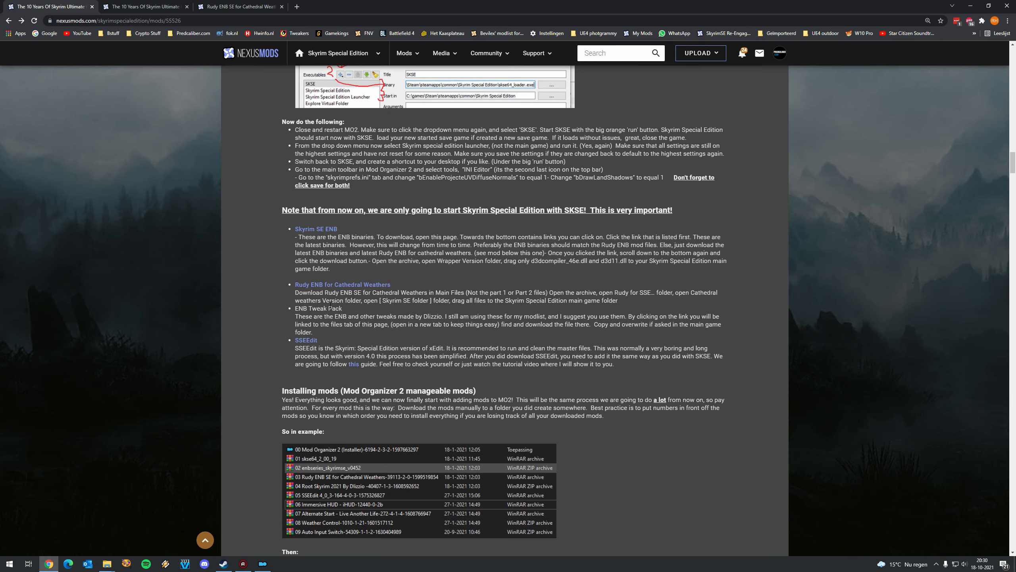
scroll(335, 317, "down", 2)
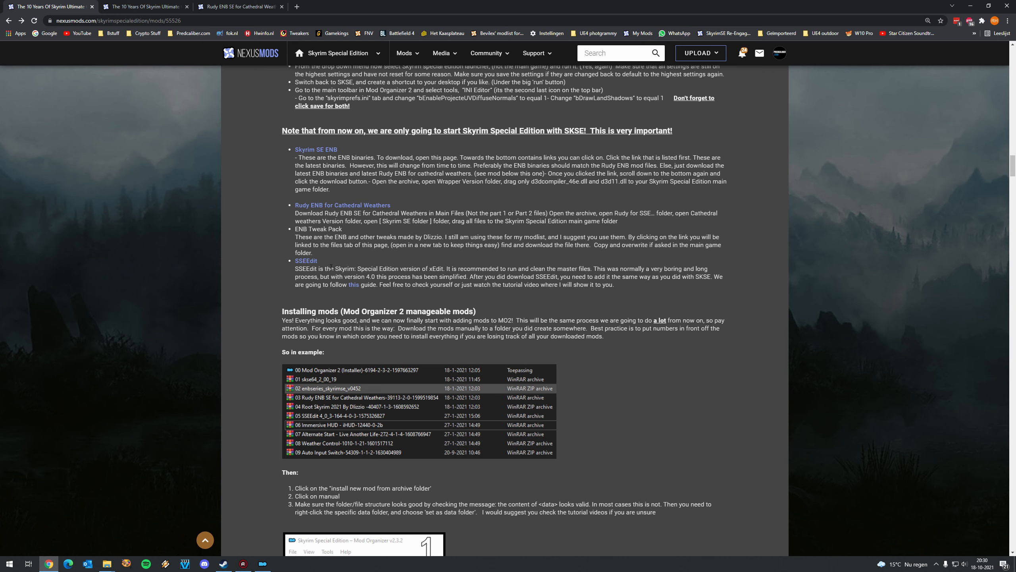
Open the guide's SSEEdit link in a new tab, close the duplicate guide and Rudy ENB tabs, and show SSEEdit's files list
right_click(312, 261)
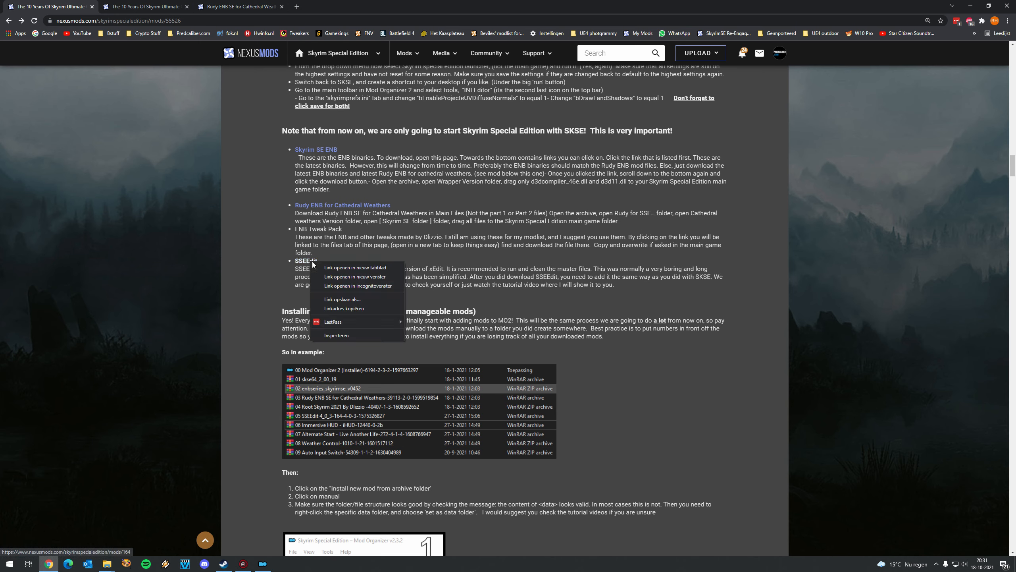
left_click(331, 266)
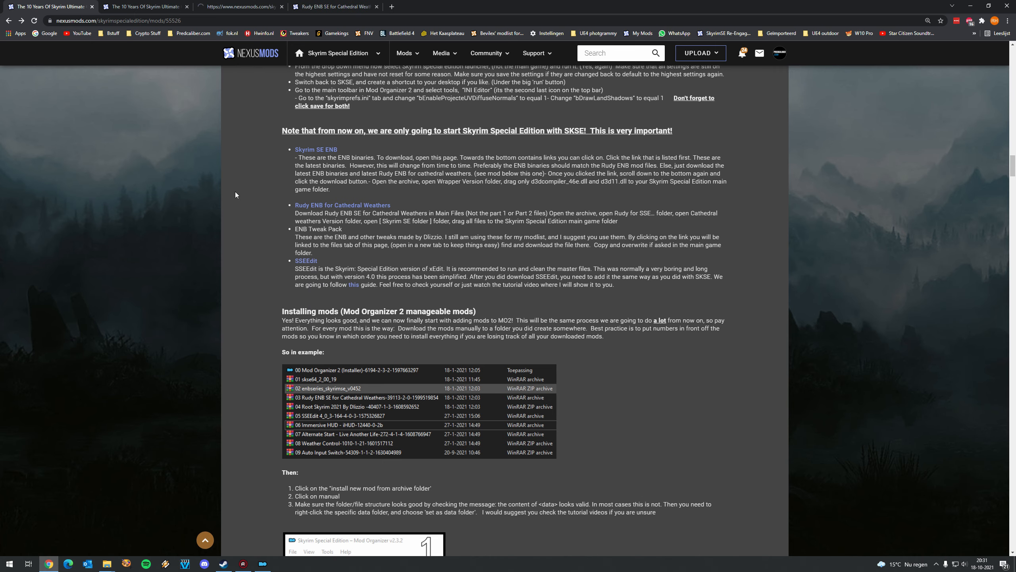
left_click(187, 6)
left_click(282, 6)
left_click(144, 7)
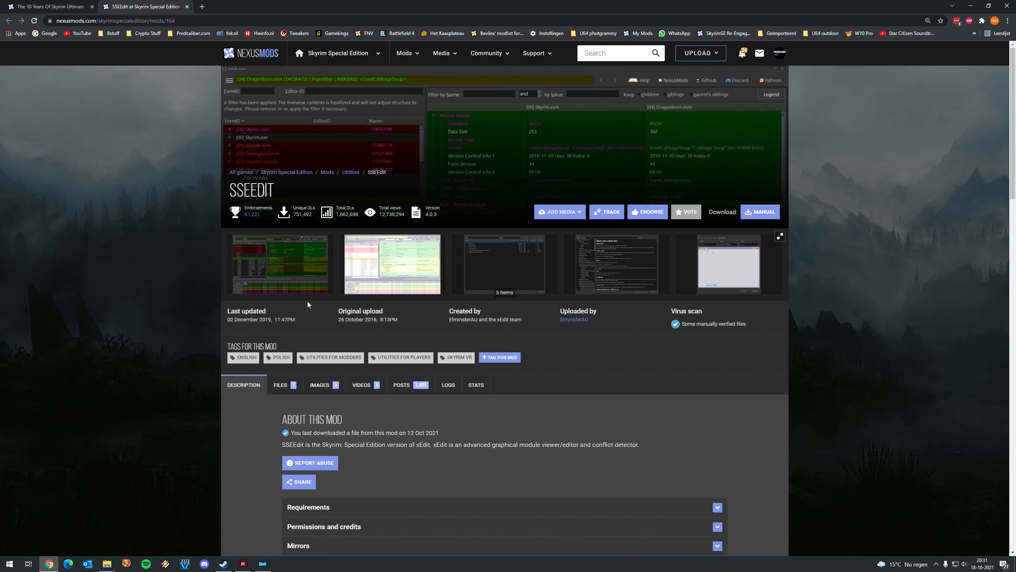
left_click(281, 385)
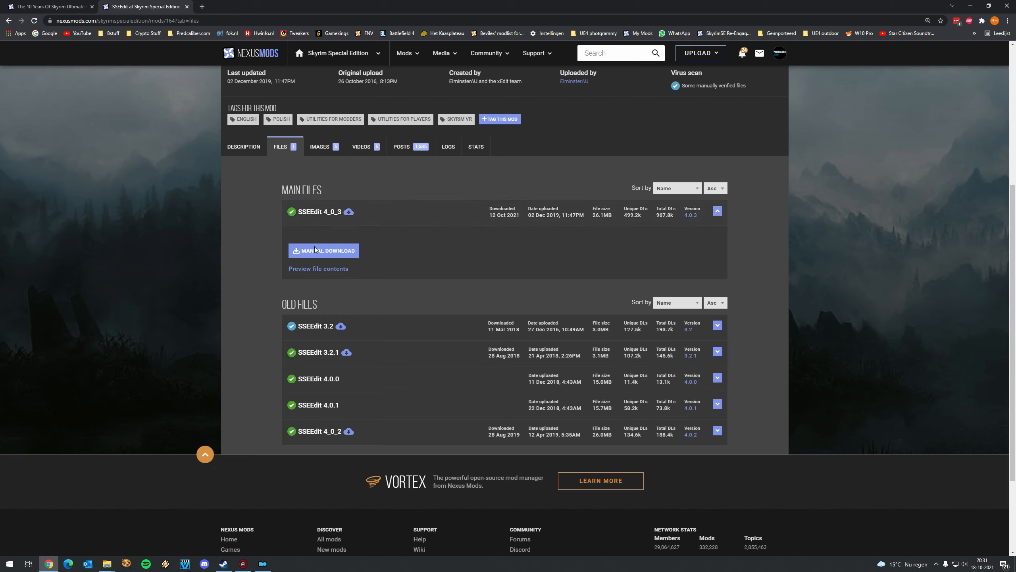
Minimize the browser and open the "100 Years Of Skyrim_SE Modlist" folder from the desktop
left_click_drag(851, 12, 758, 58)
left_click(798, 55)
double_click(379, 241)
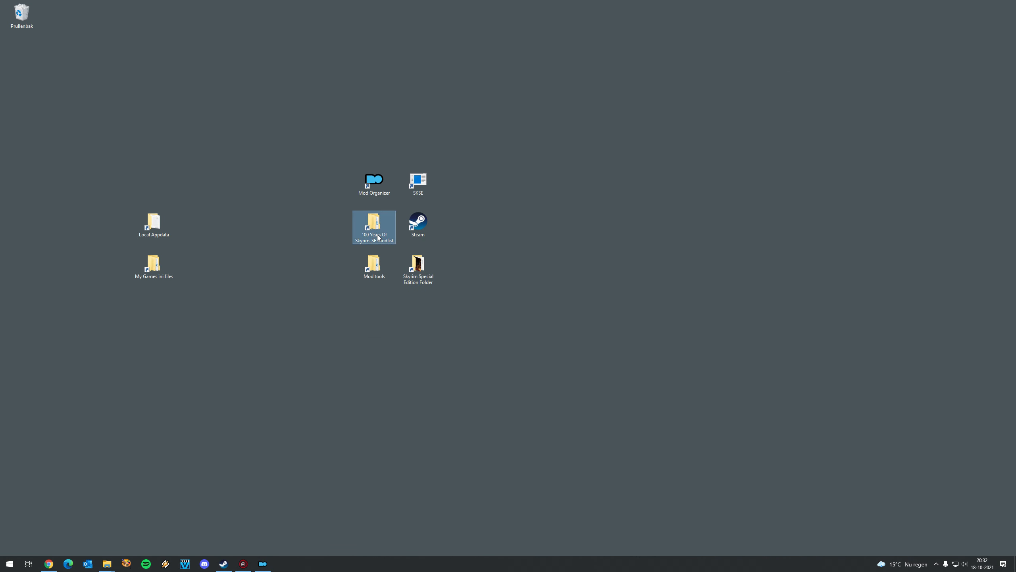
Open the "01 Tools essentials and enb" folder, check the SSEEdit archive's contents, and extract the archive into its own folder
left_click(590, 247)
double_click(591, 247)
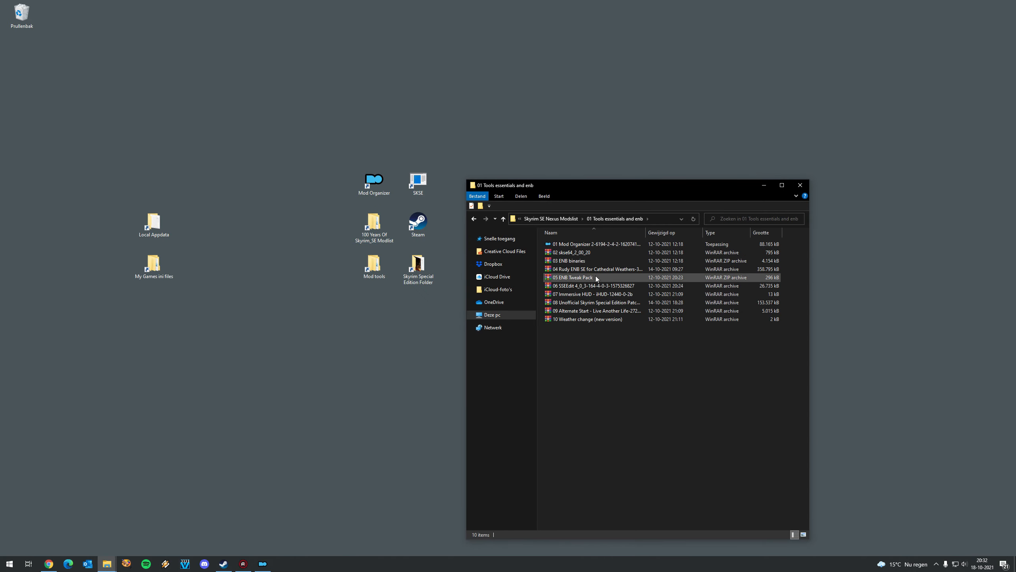
double_click(584, 287)
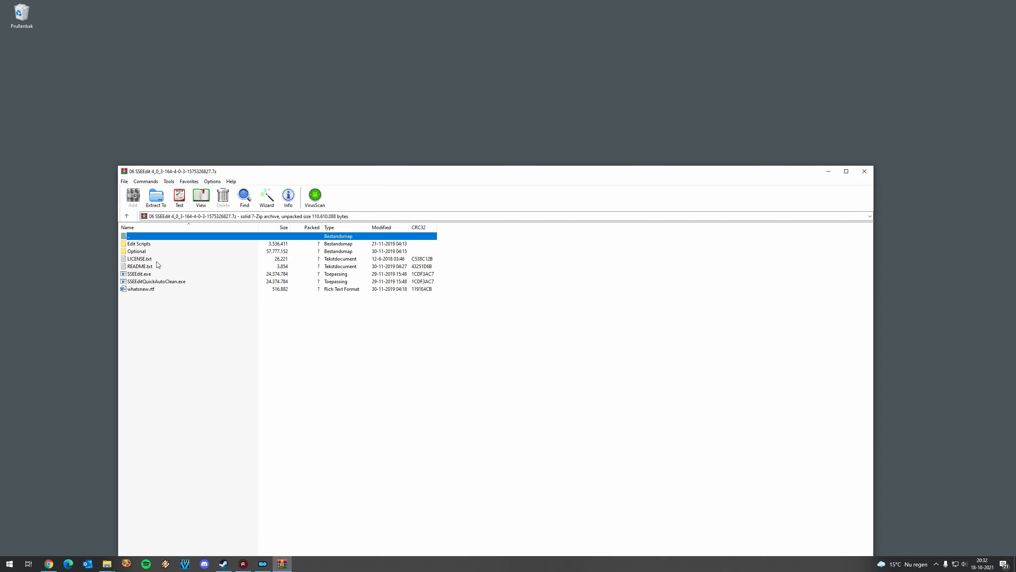
left_click(864, 171)
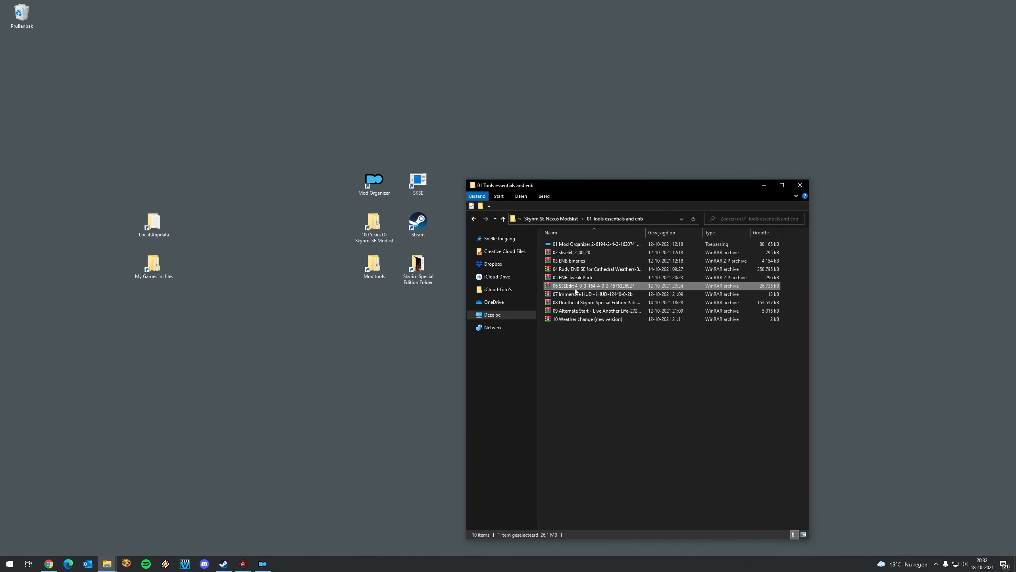
right_click(574, 286)
left_click(618, 337)
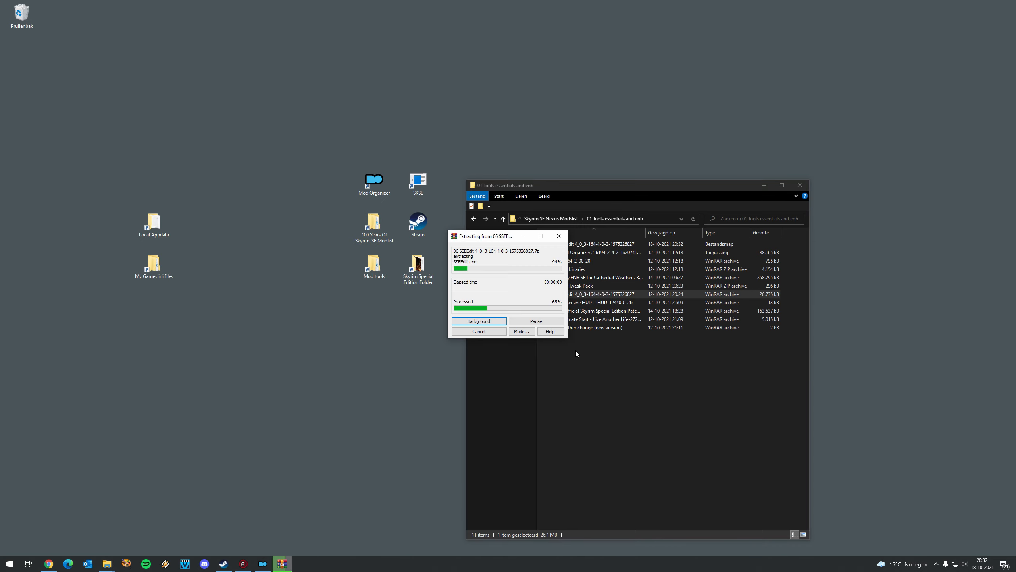
left_click(567, 245)
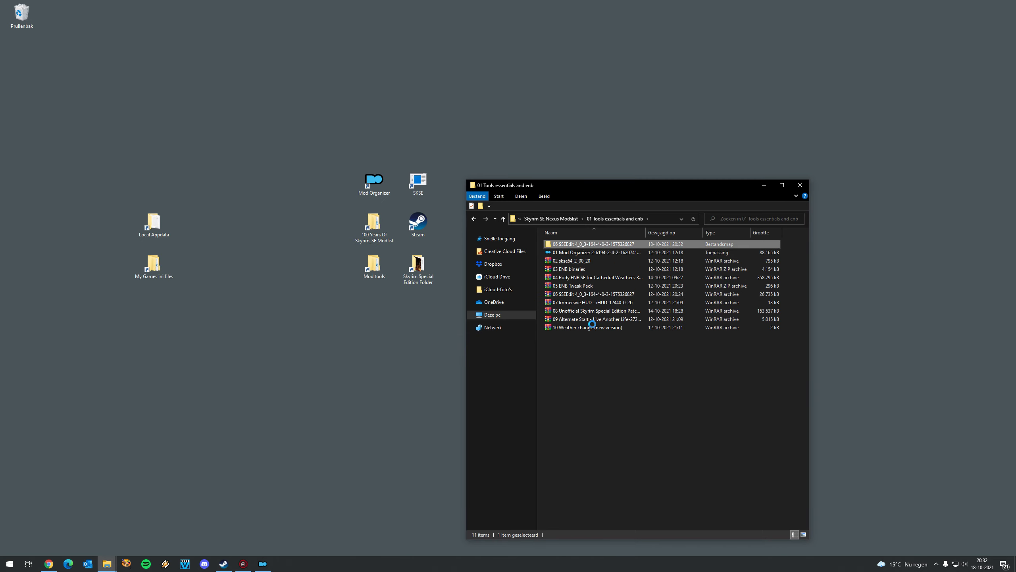
key("shift+F10")
left_click(604, 393)
left_click(763, 185)
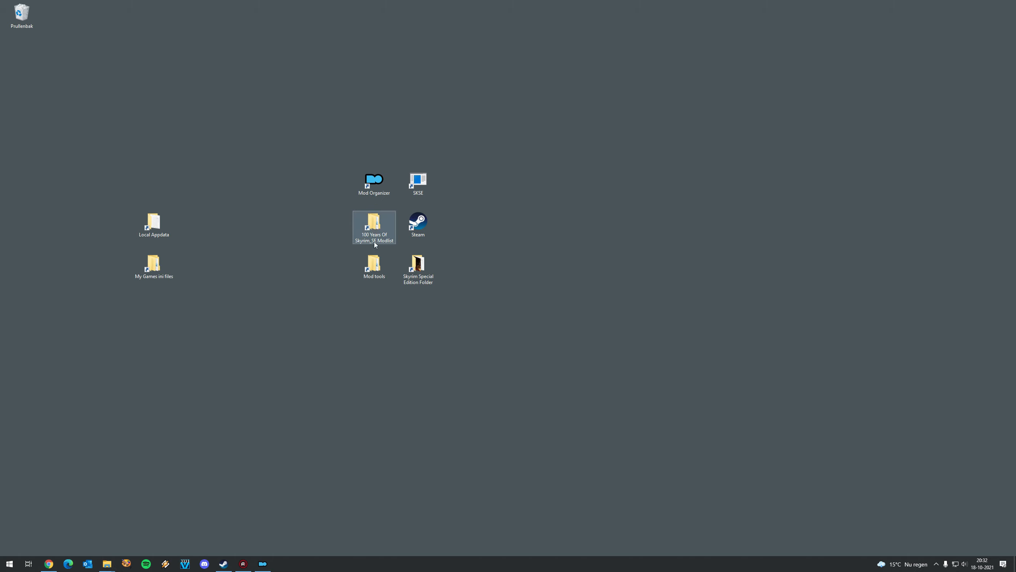
double_click(375, 265)
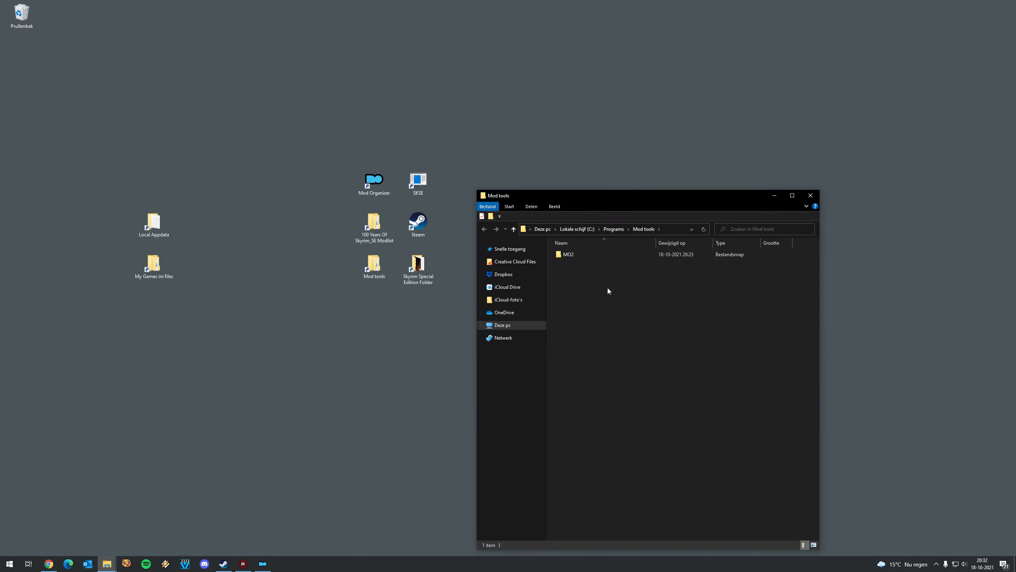
right_click(607, 287)
left_click(583, 312)
right_click(570, 302)
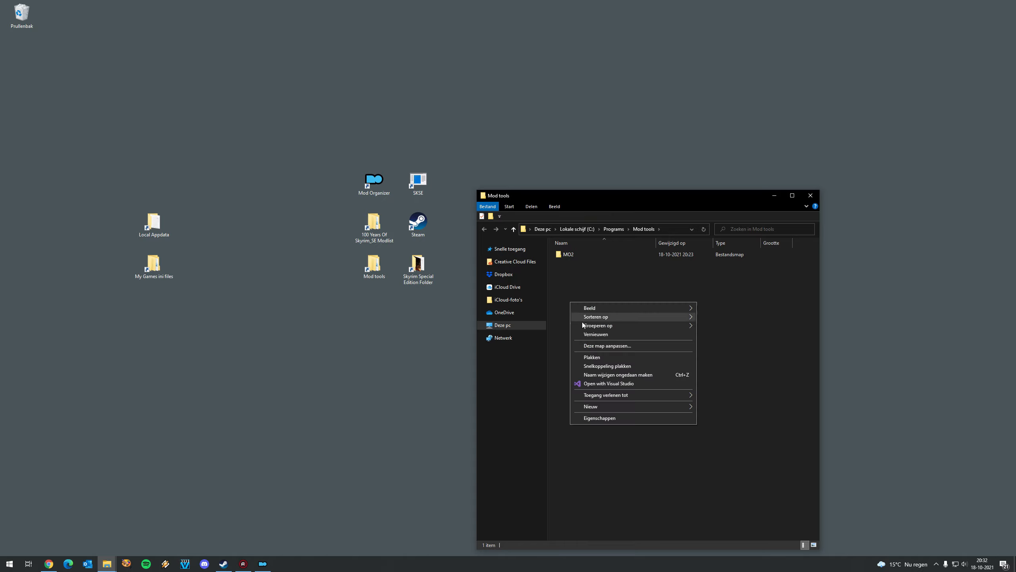
left_click(598, 356)
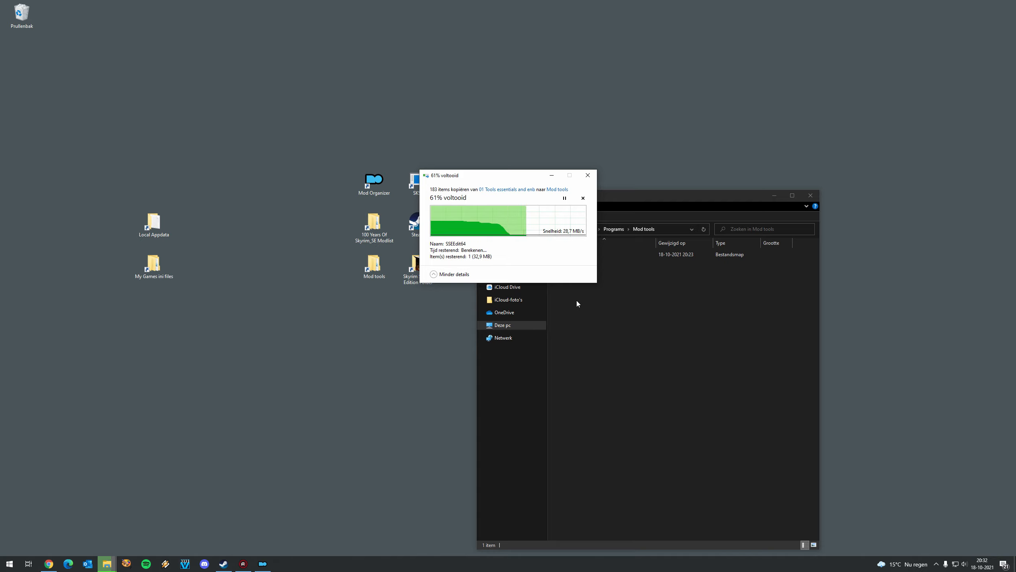
Rename the copied folder in Mod tools as SSEEdit and close the Mod tools window
left_click(594, 258)
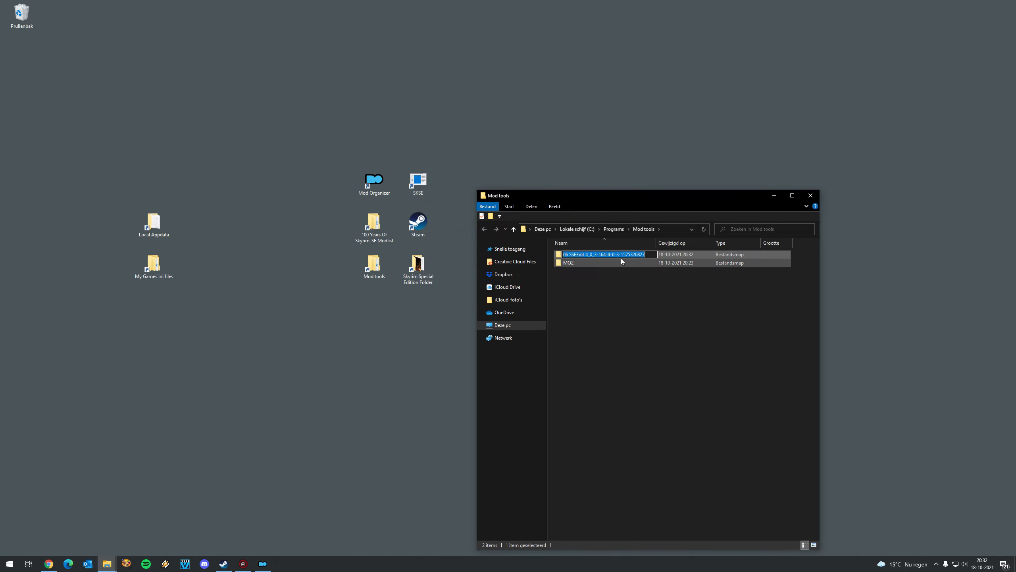
type("SSEEdit")
key("Return")
left_click(810, 195)
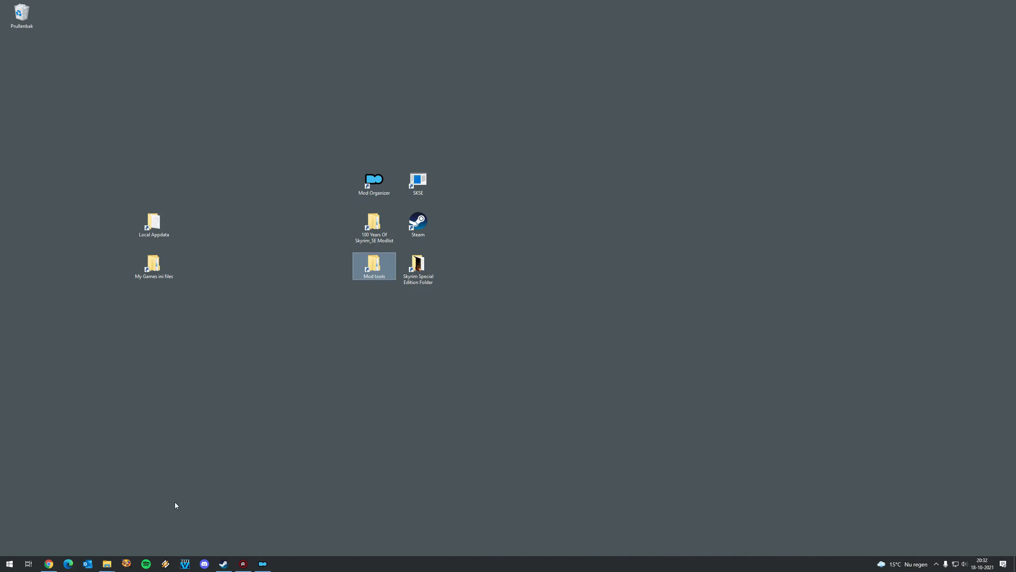
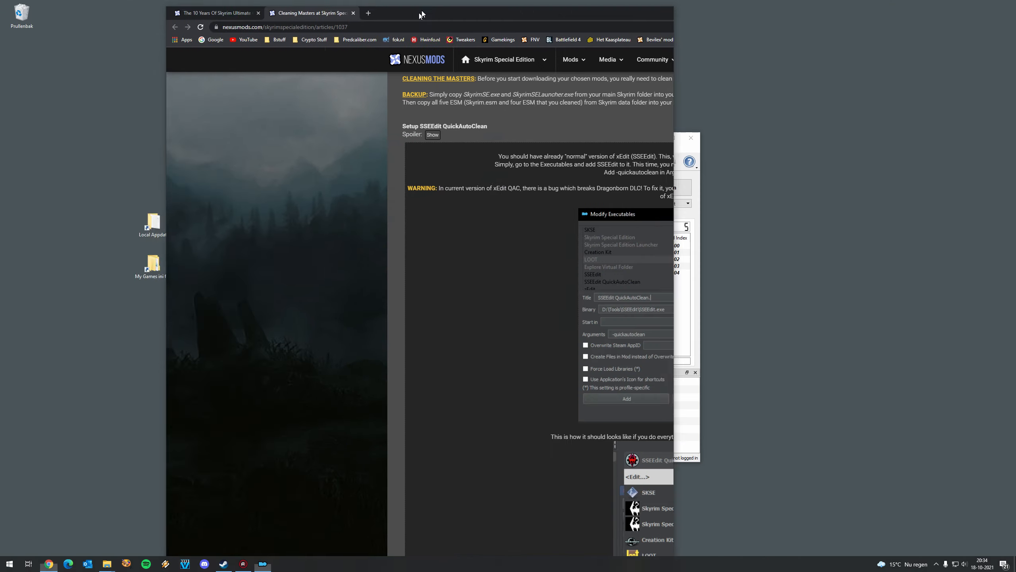
Place Mod Organizer beside the Cleaning Masters article and read the article's Setup SSEEdit QuickAutoClean section
left_click(602, 96)
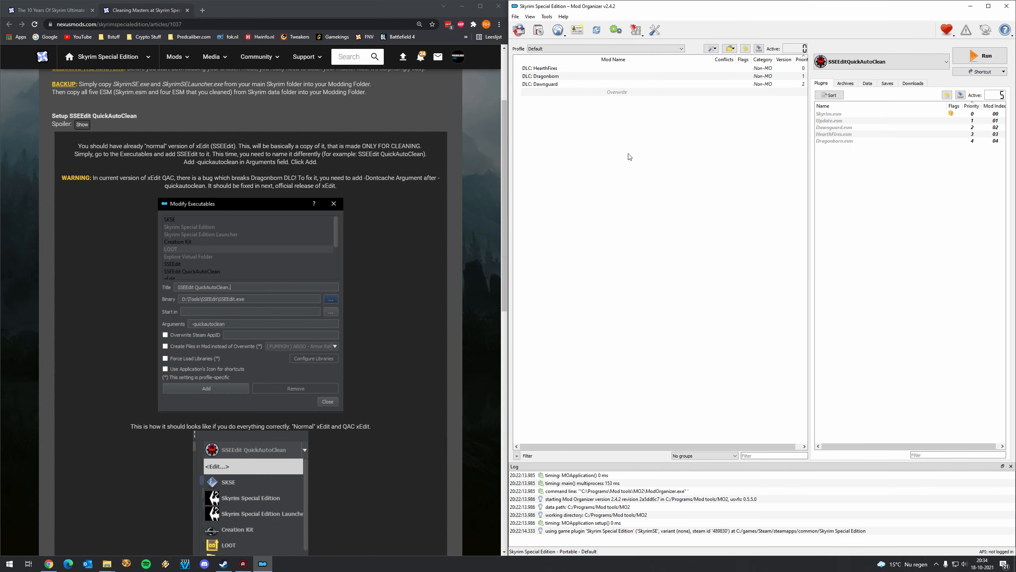
left_click(244, 202)
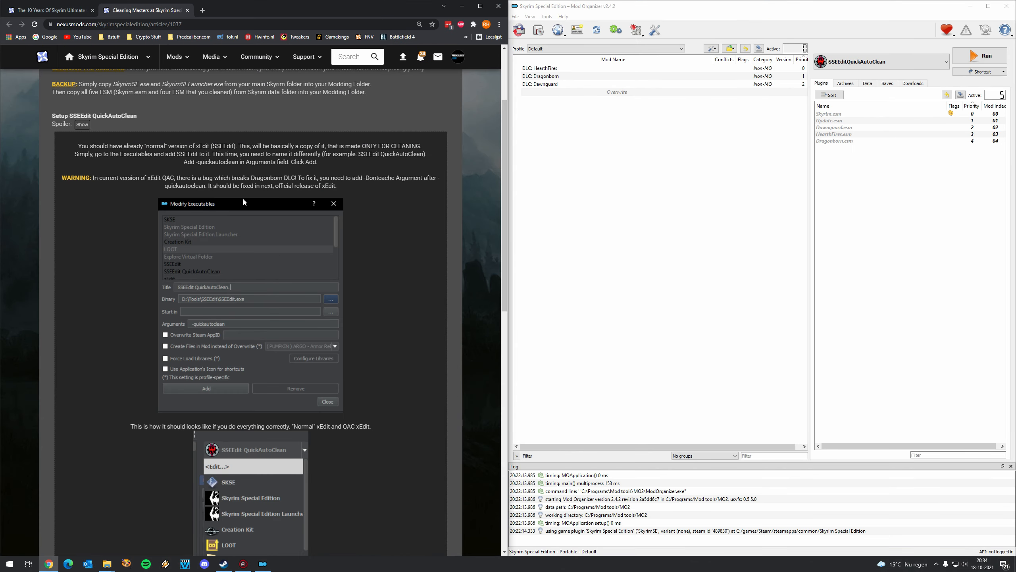
scroll(263, 295, "down", 8)
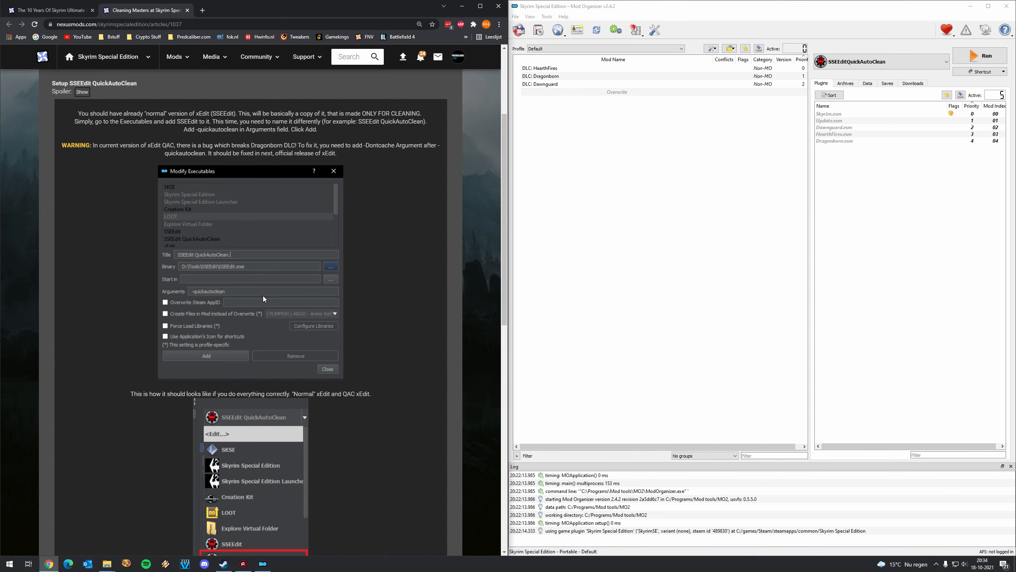
scroll(108, 323, "up", 11)
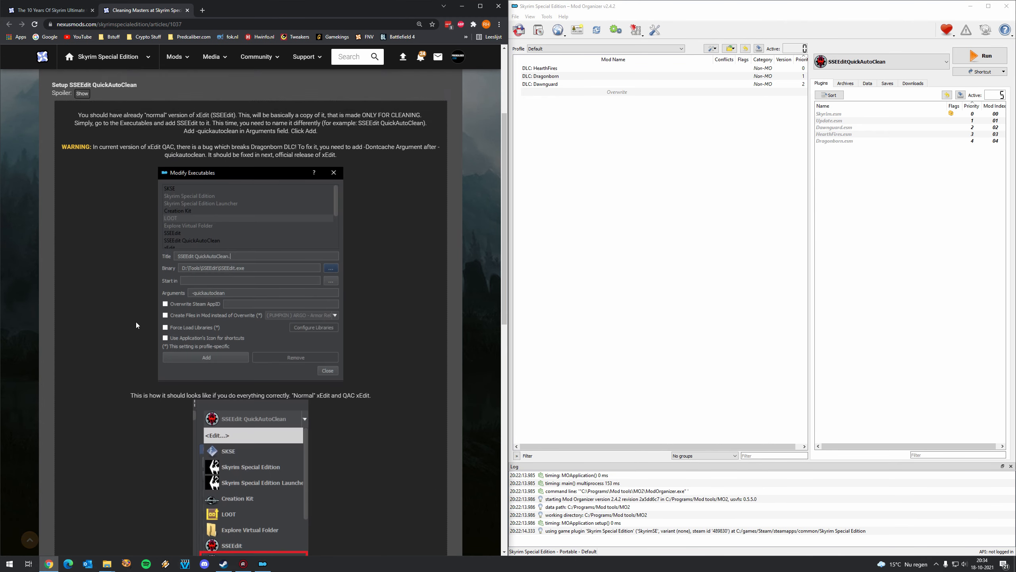
left_click(83, 244)
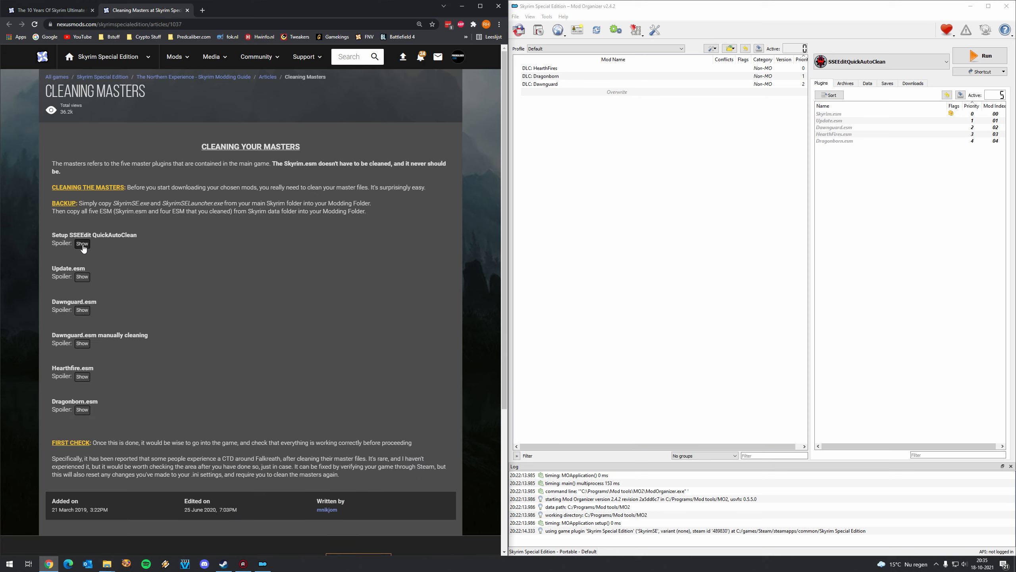
left_click(83, 243)
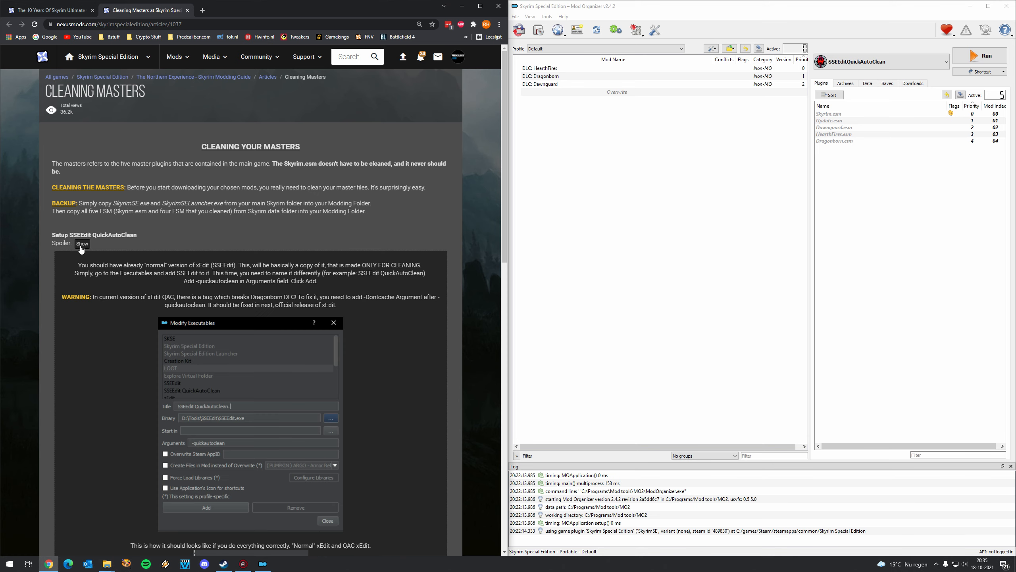
scroll(188, 340, "down", 12)
scroll(115, 221, "up", 10)
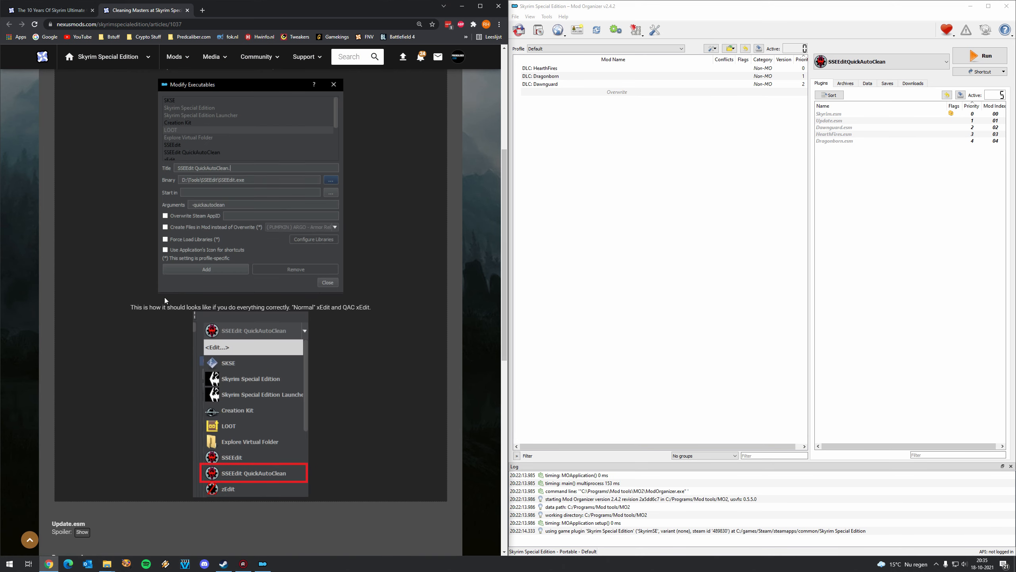
Collapse the article's setup section, expand its Update.esm instructions, and run SSEEditQuickAutoClean from Mod Organizer
left_click(83, 205)
left_click(83, 238)
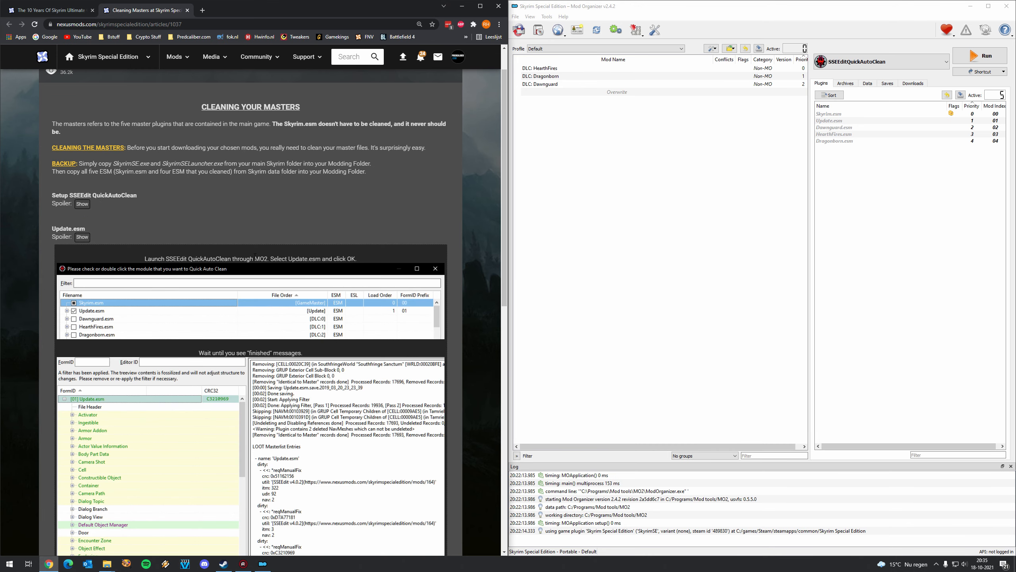
left_click(880, 62)
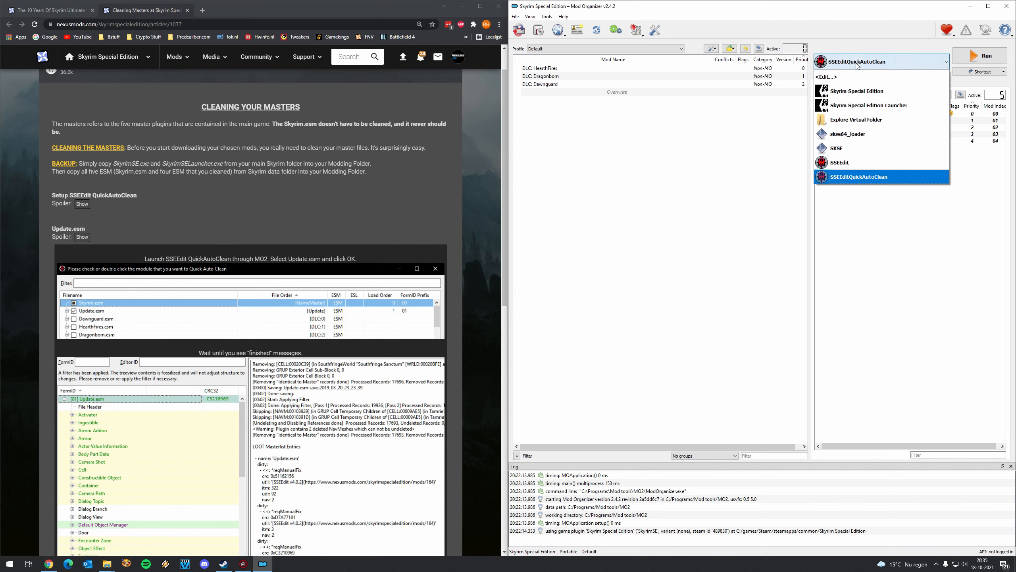
left_click(858, 176)
left_click(980, 55)
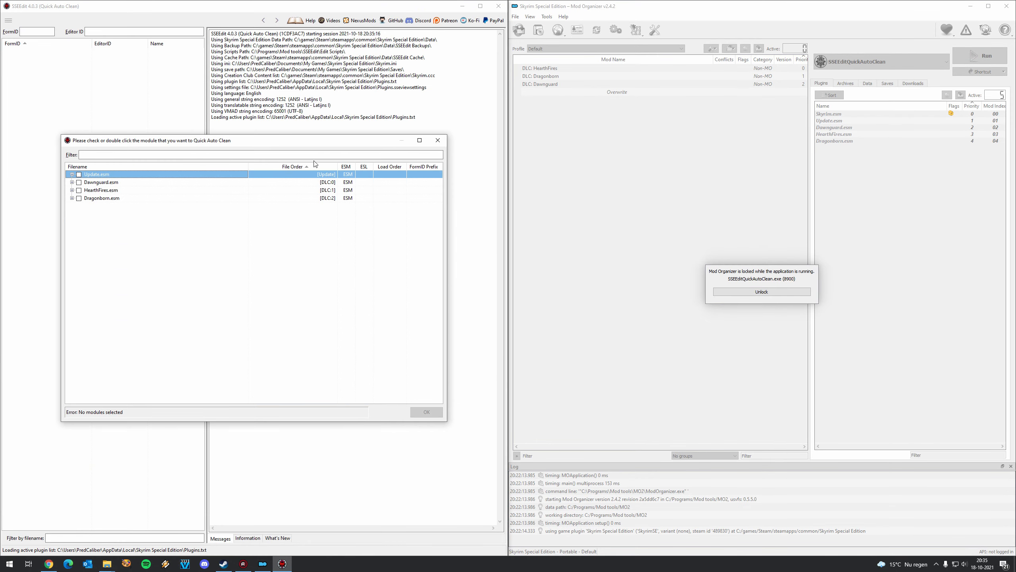
Select only Update.esm for Quick Auto Clean, check the article's Update.esm instructions, and start the cleaning
left_click(79, 174)
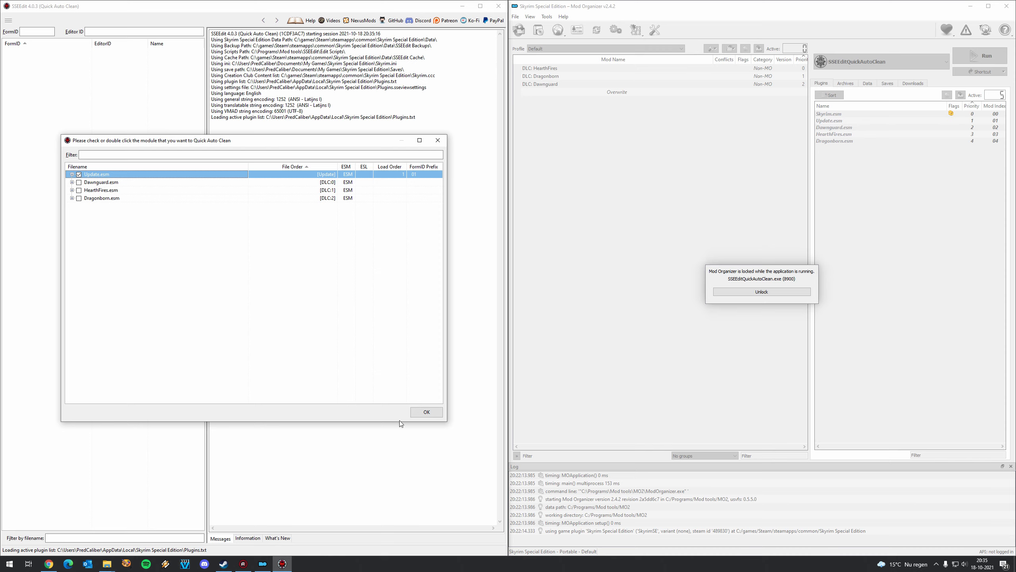
left_click(48, 563)
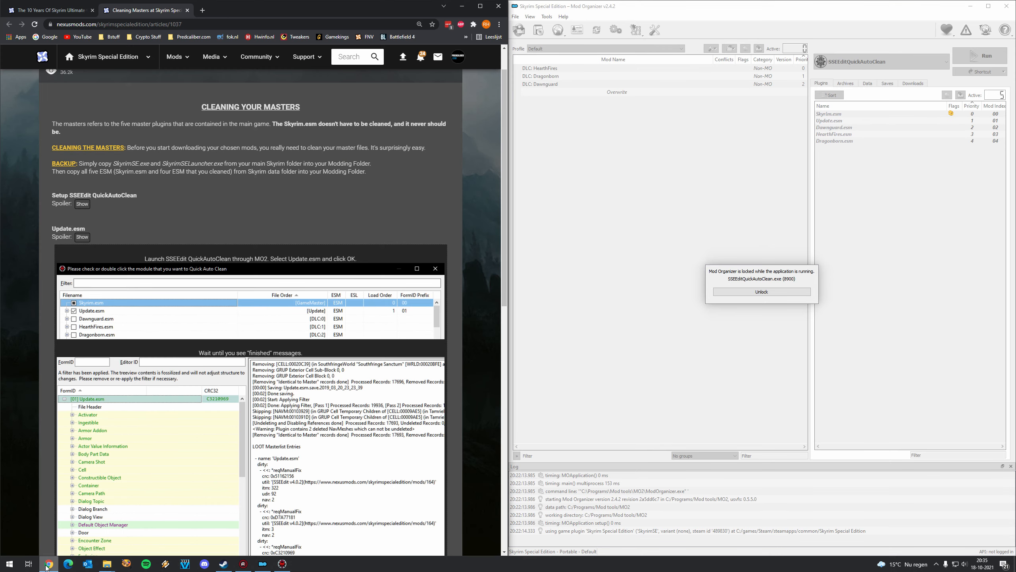
scroll(108, 274, "down", 3)
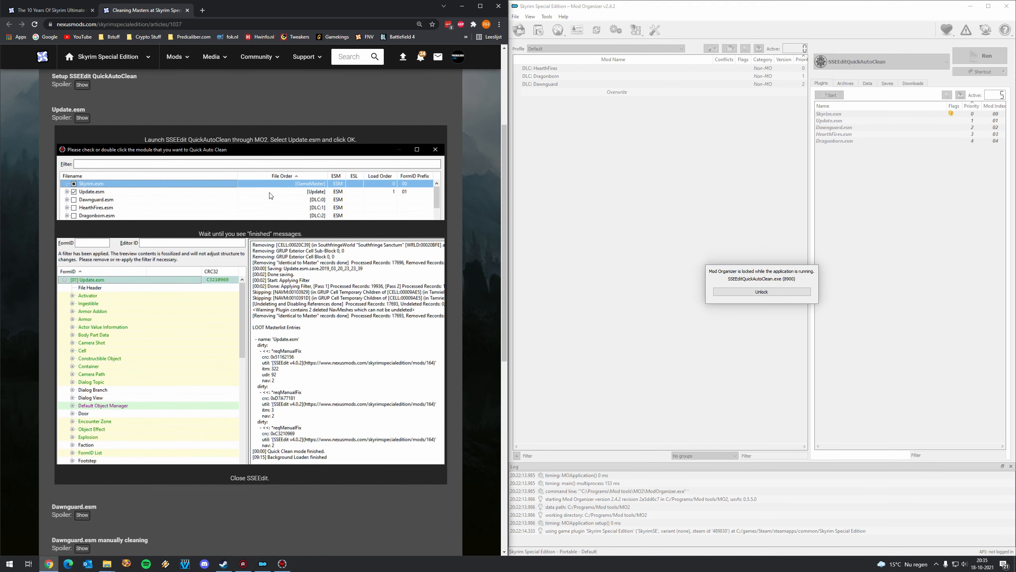
scroll(129, 311, "down", 1)
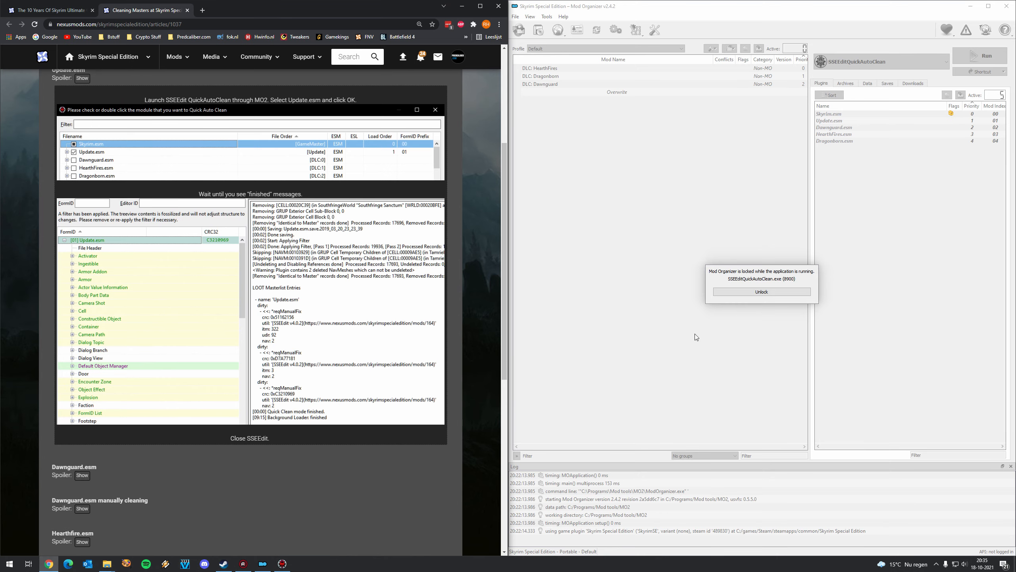
left_click(282, 563)
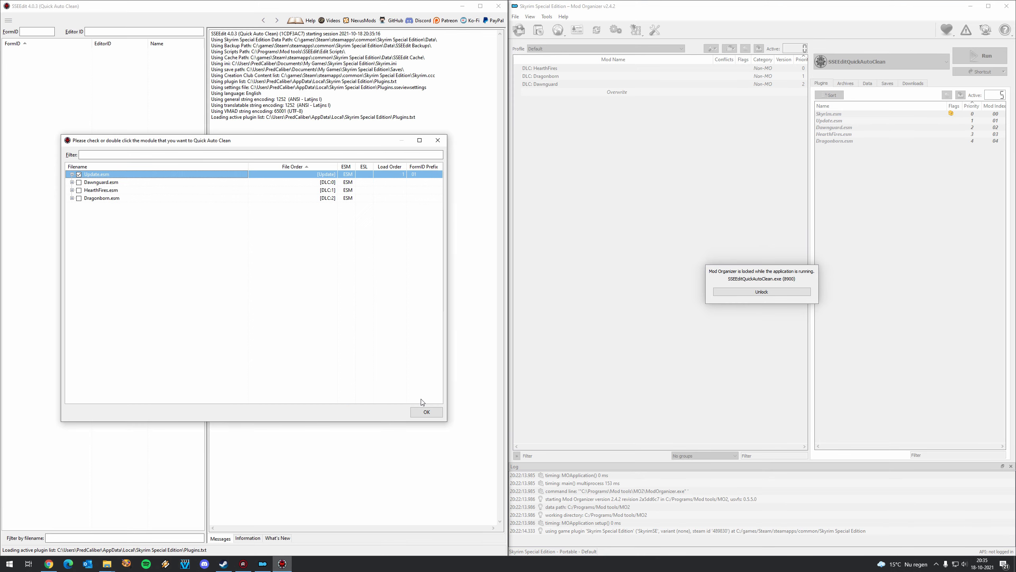
left_click(430, 415)
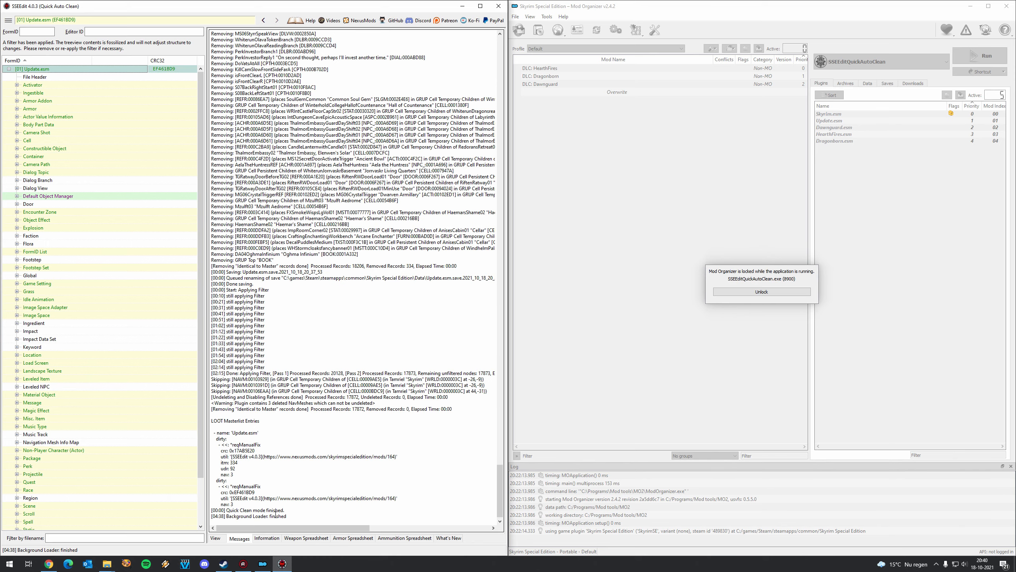
Check the article's instructions for finishing the Update.esm cleaning and close SSEEdit
left_click(42, 565)
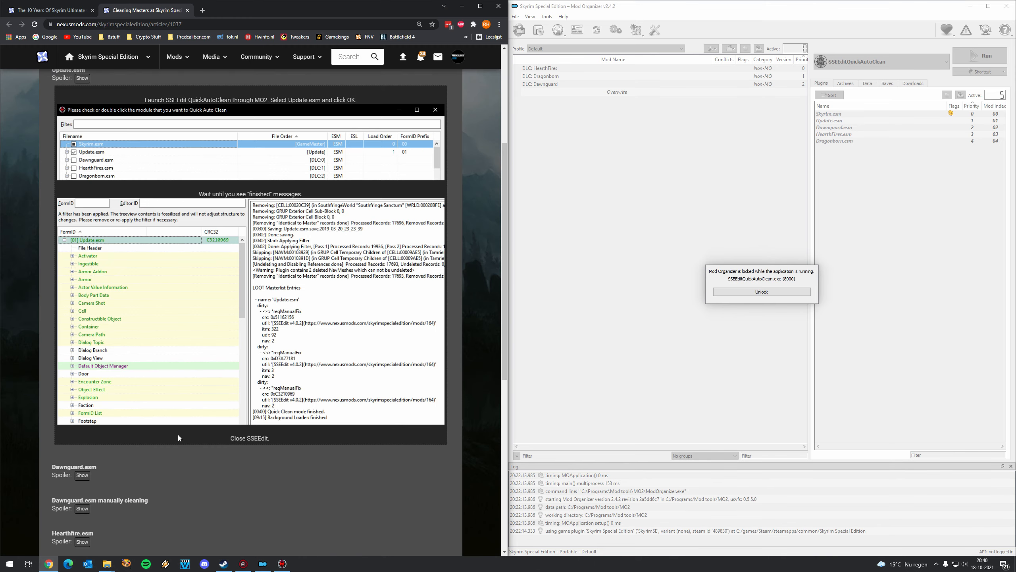
scroll(165, 412, "up", 1)
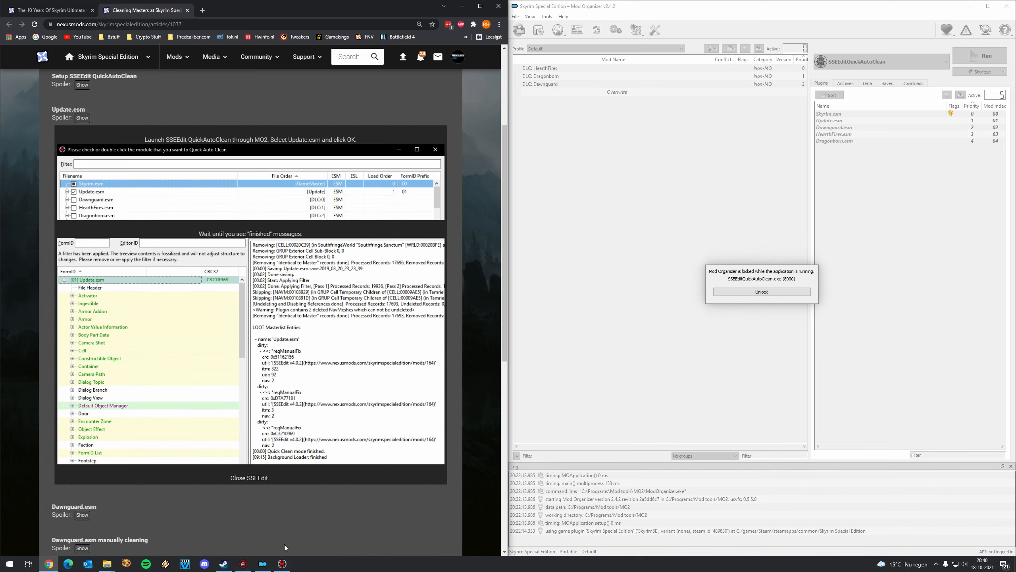
left_click(282, 564)
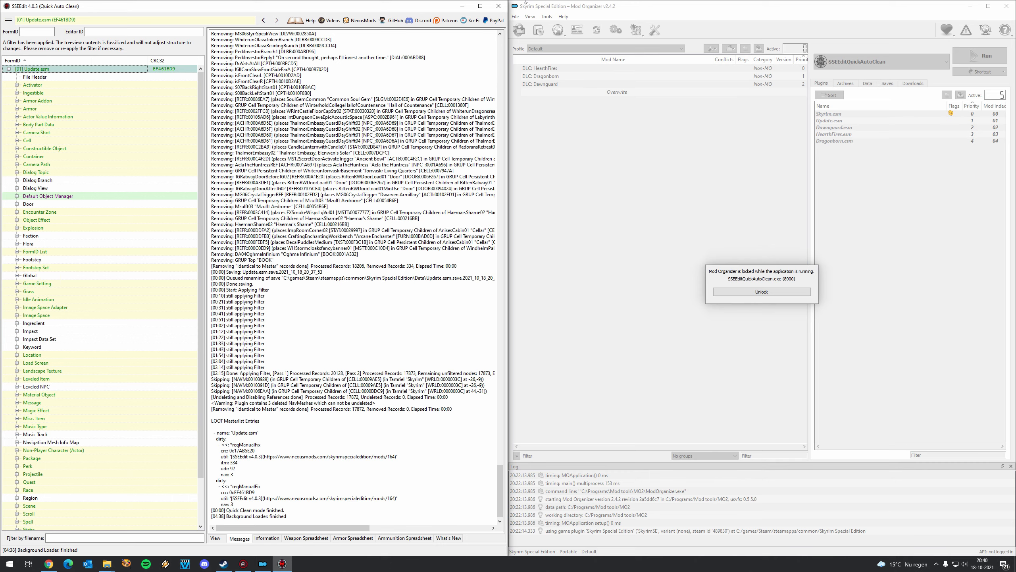
left_click(498, 7)
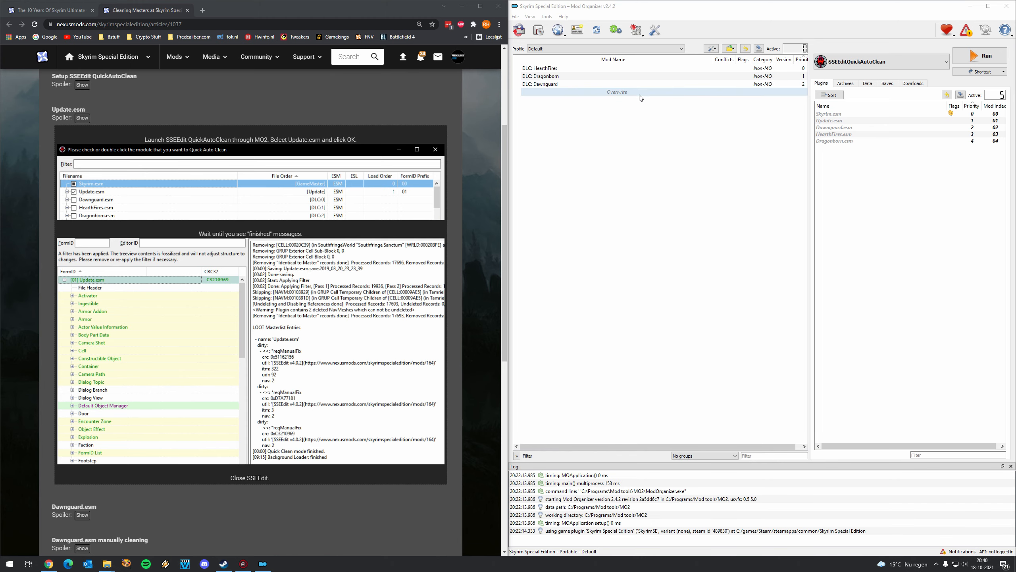
Collapse the article's Update.esm section, expand its Dawnguard.esm instructions, and run SSEEditQuickAutoClean again
left_click(89, 119)
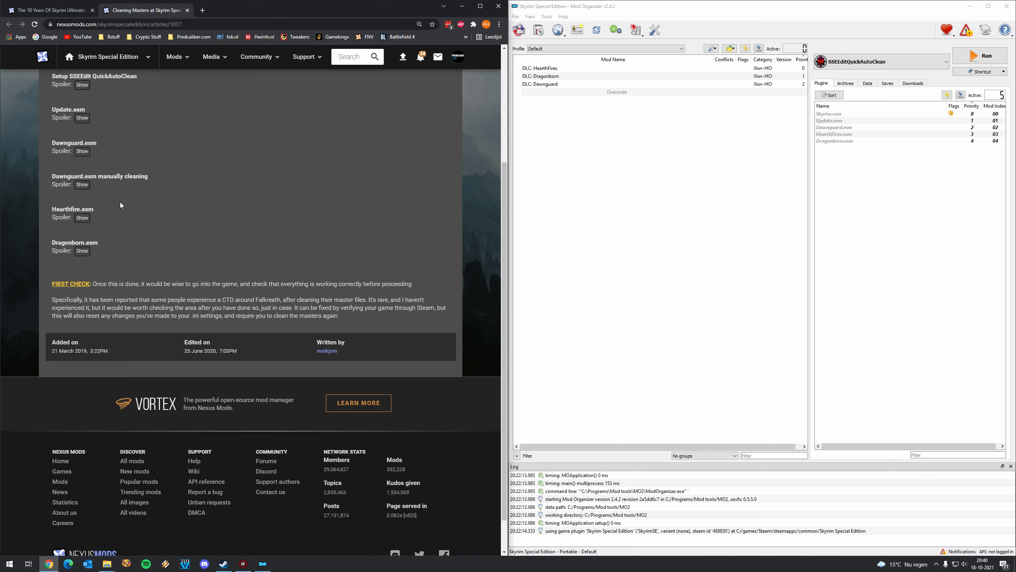
left_click(82, 151)
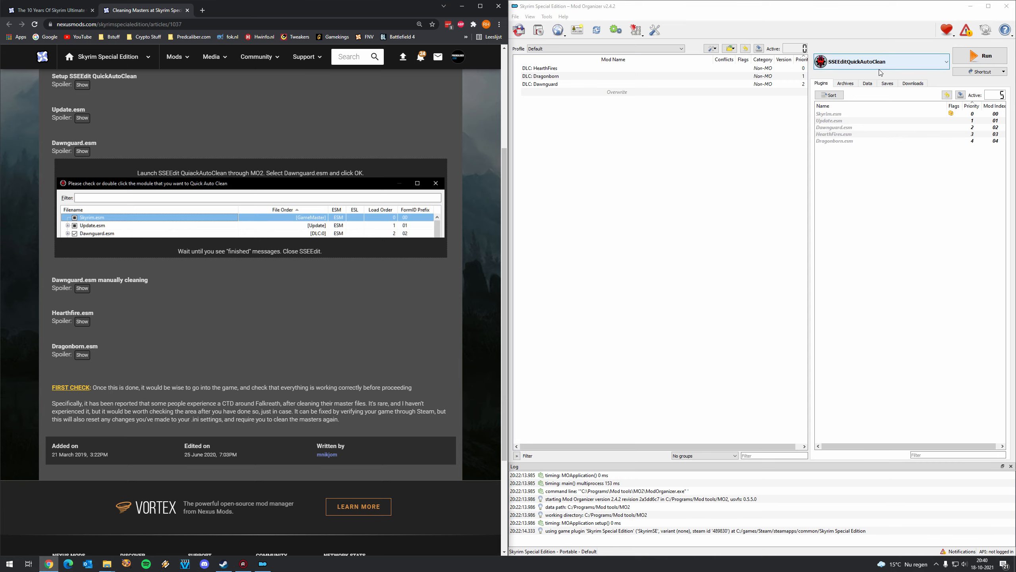
left_click(980, 57)
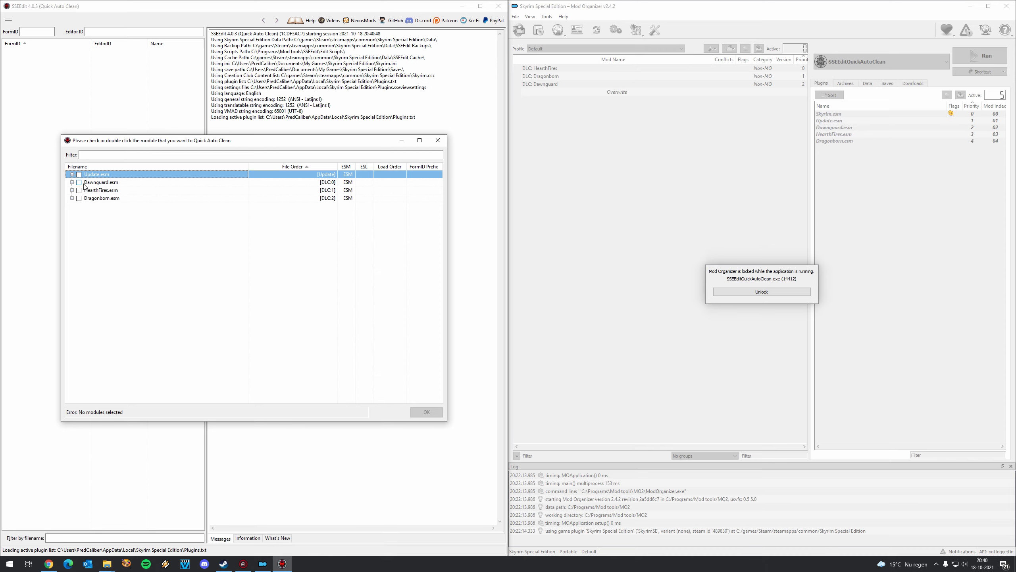
Select Dawnguard.esm for Quick Auto Clean, run the cleaning, and close SSEEdit once it has finished
left_click(79, 183)
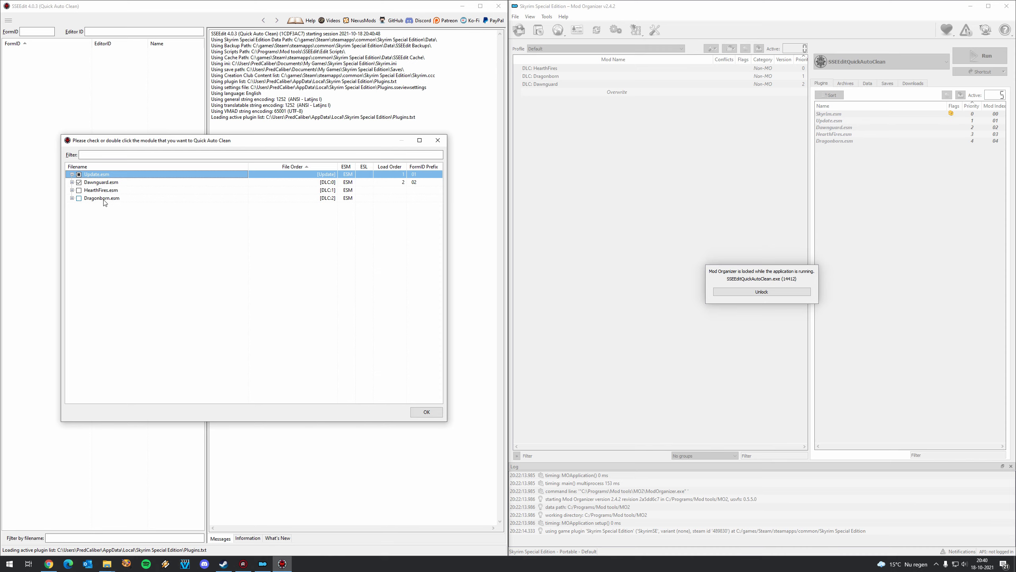
left_click(430, 415)
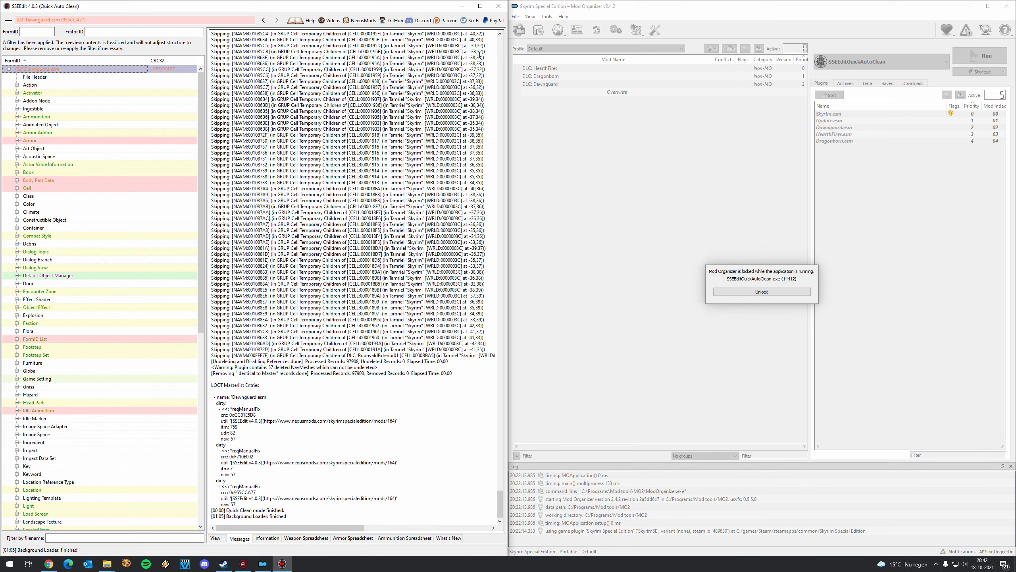
left_click(497, 6)
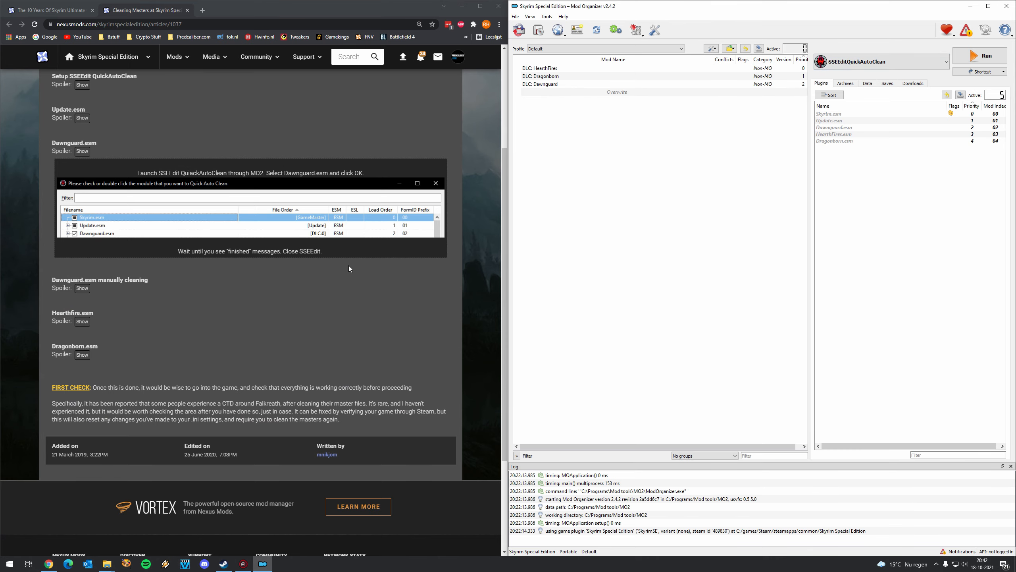
Collapse the article's Dawnguard.esm section, expand its manual cleaning instructions, and run the normal SSEEdit from Mod Organizer
left_click(79, 152)
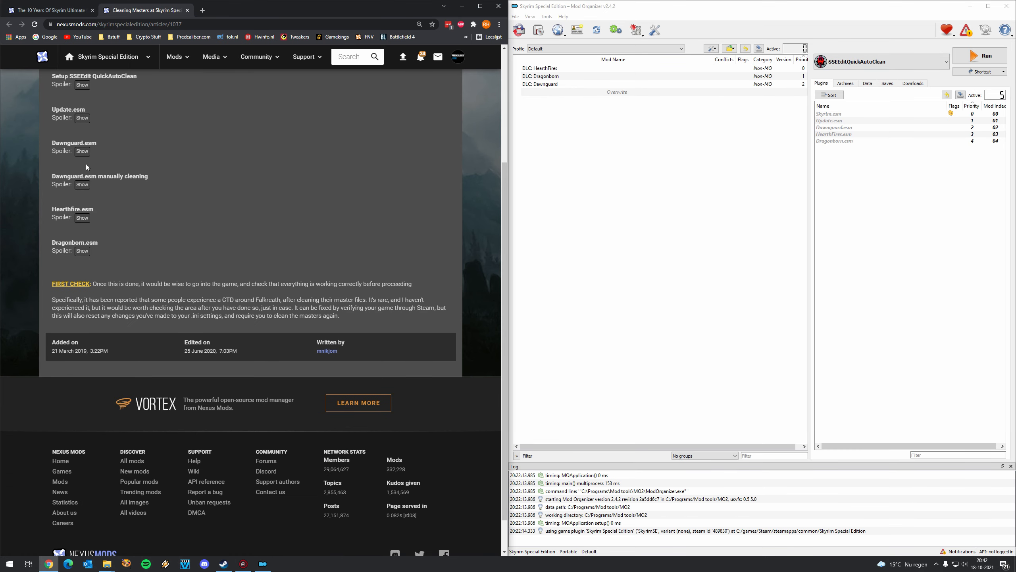
left_click(82, 185)
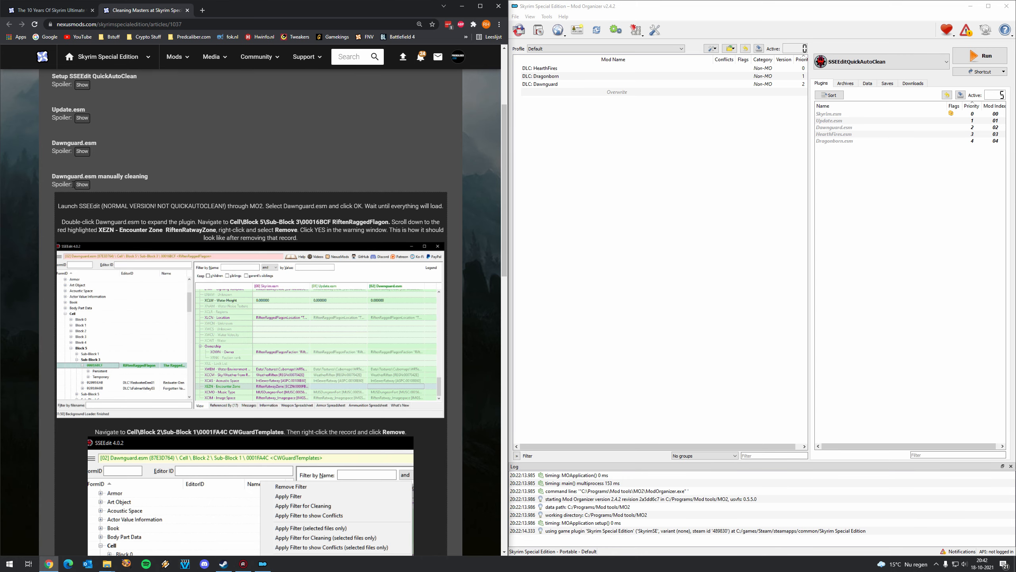
left_click(864, 62)
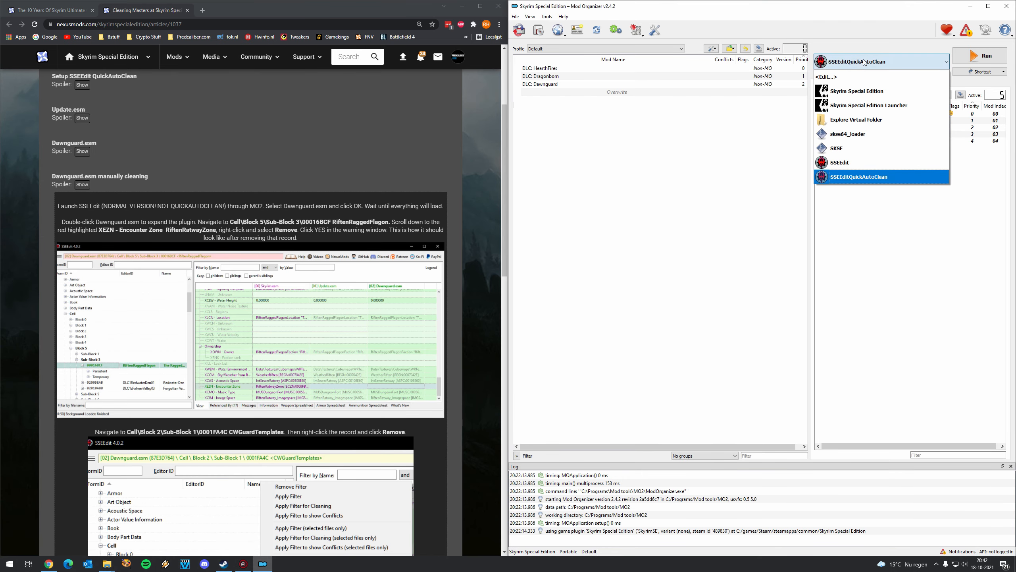
left_click(848, 167)
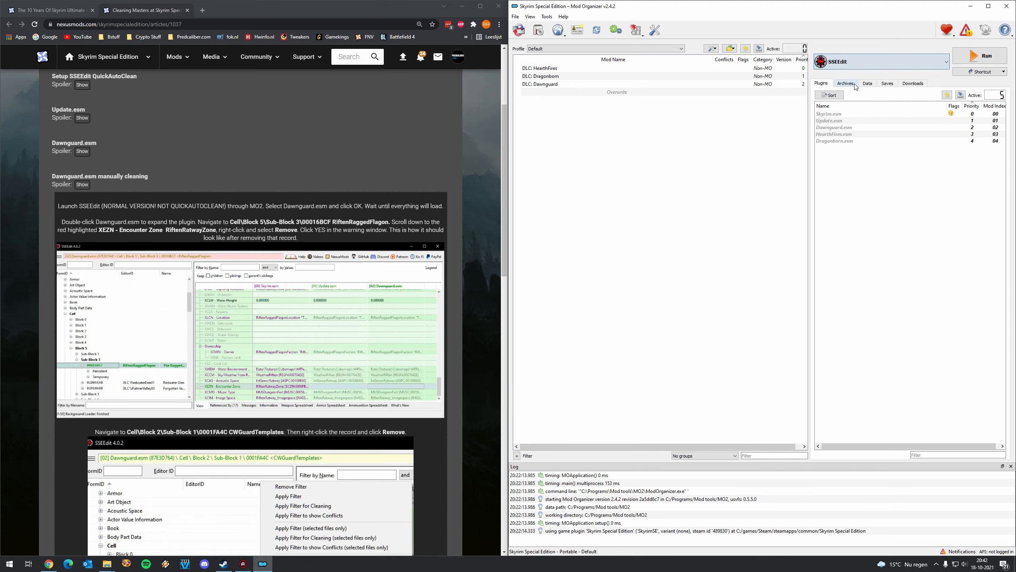
left_click(980, 55)
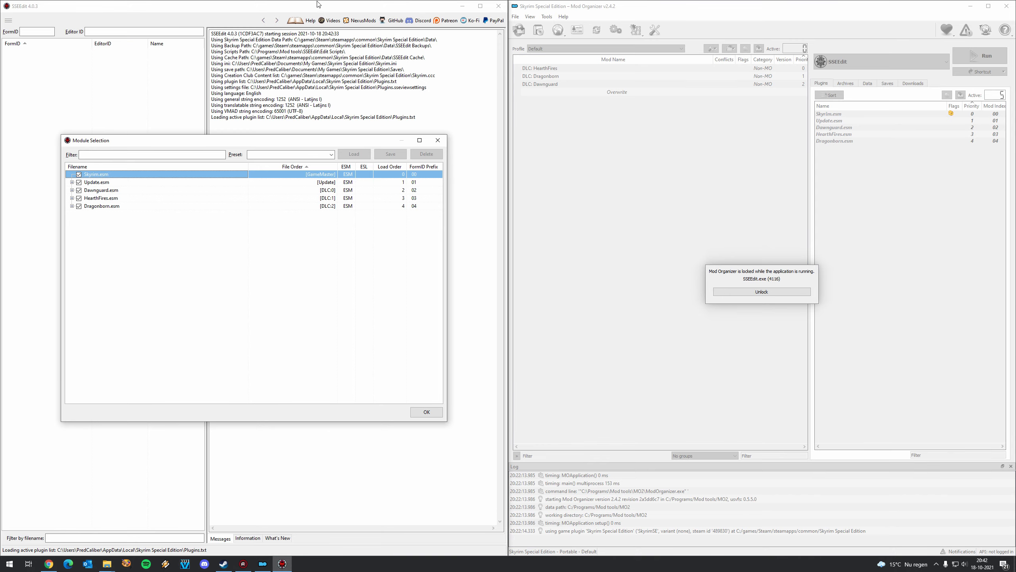
Minimize Mod Organizer and place the browser with the cleaning article beside the SSEEdit window
left_click(279, 8)
left_click_drag(879, 8, 753, 33)
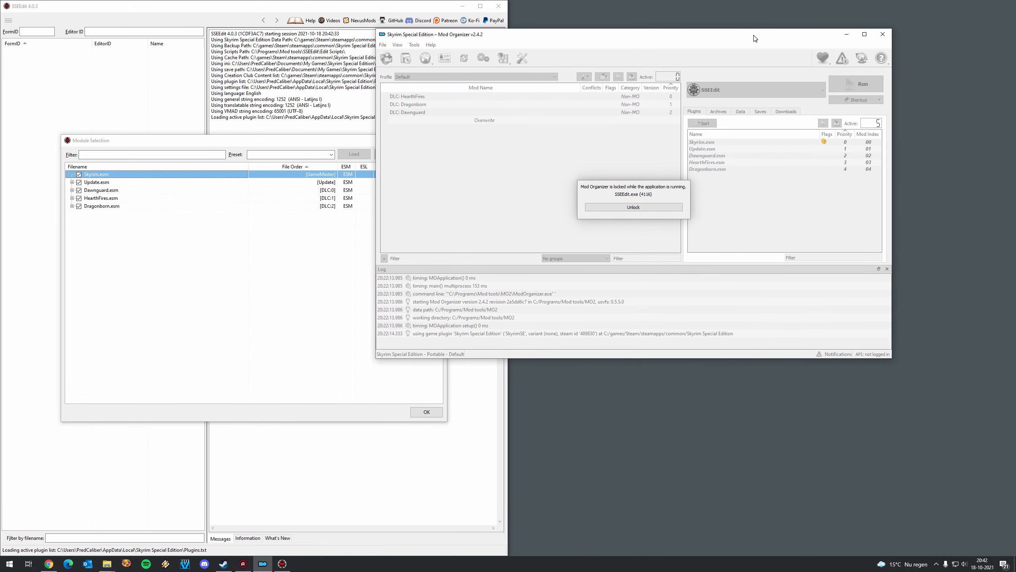
left_click(848, 36)
left_click(50, 565)
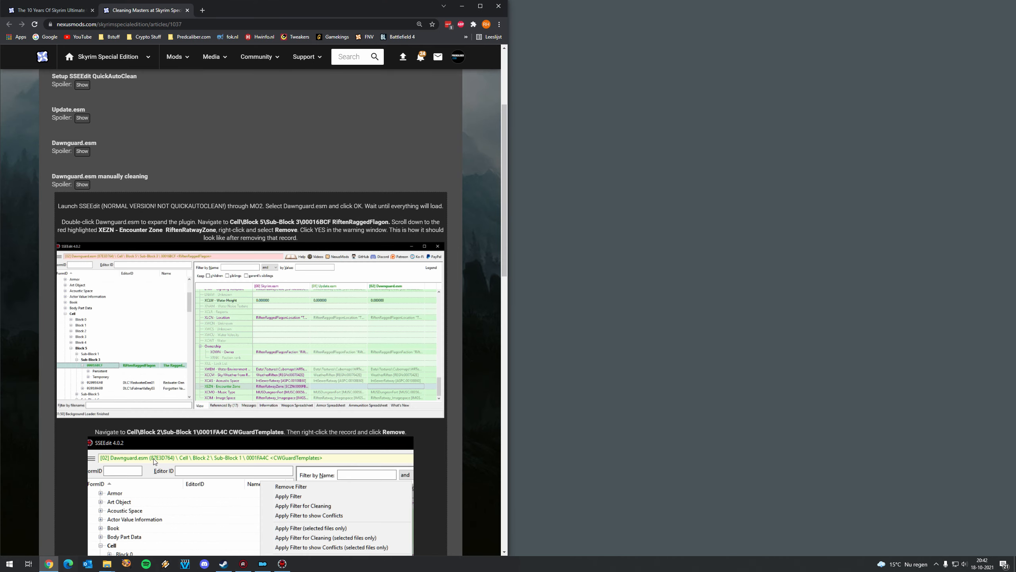
left_click_drag(264, 8, 542, 53)
left_click_drag(670, 58, 710, 12)
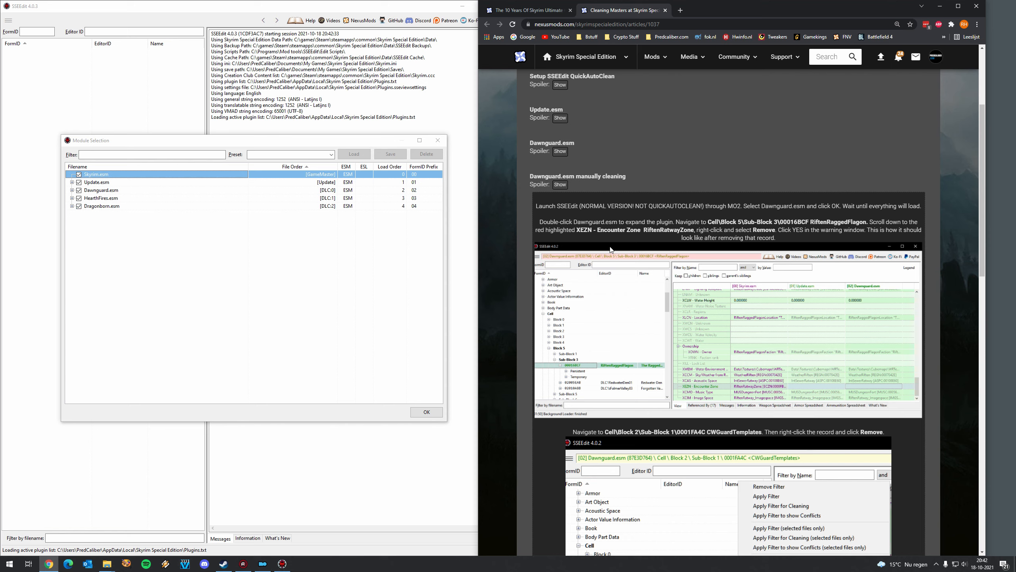
Highlight Dawnguard.esm in the module selection, load the modules, and review the article's manual cleaning instructions
left_click(85, 191)
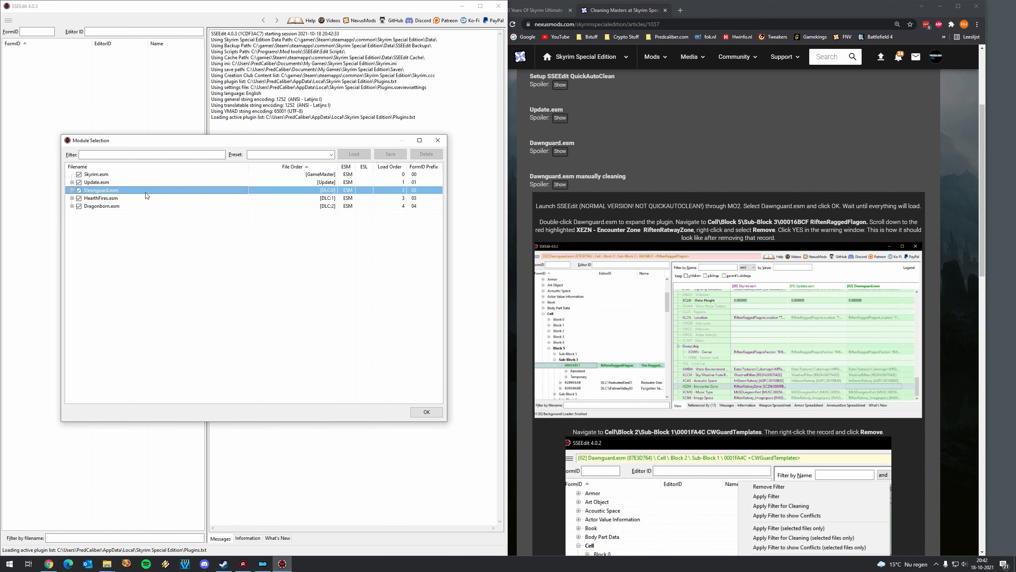
left_click(425, 412)
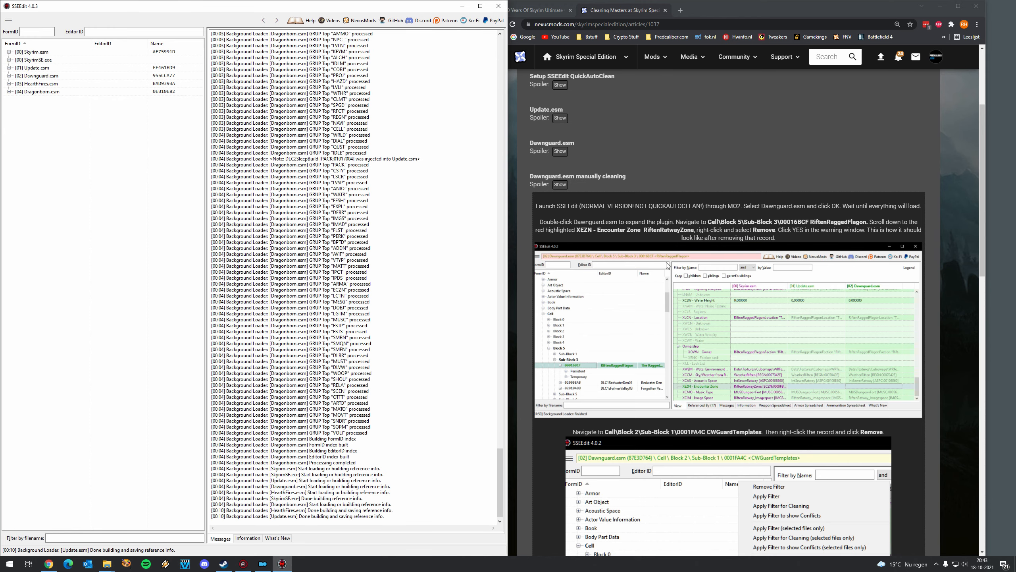
scroll(668, 288, "down", 1)
scroll(669, 289, "down", 1)
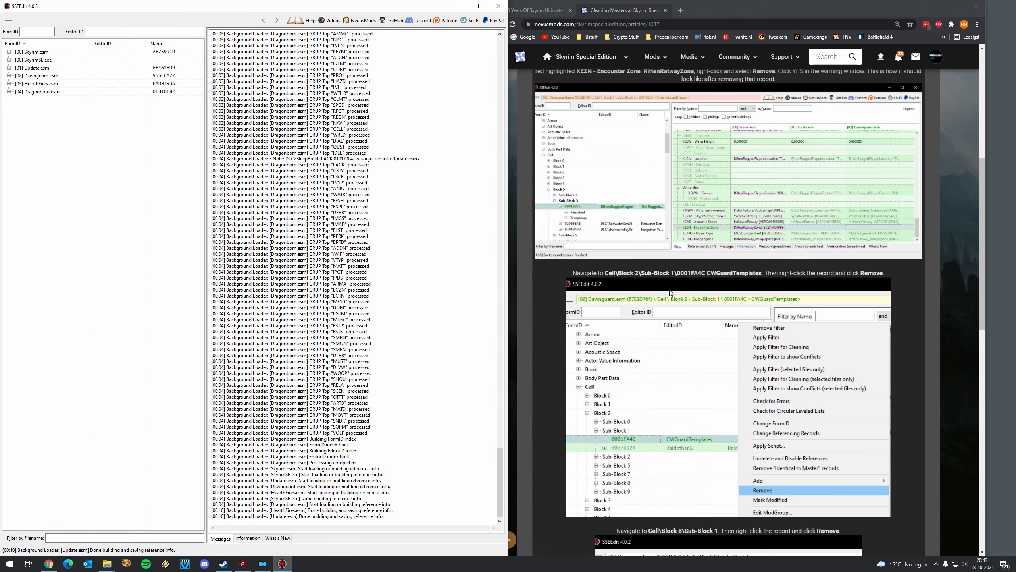
scroll(656, 279, "up", 1)
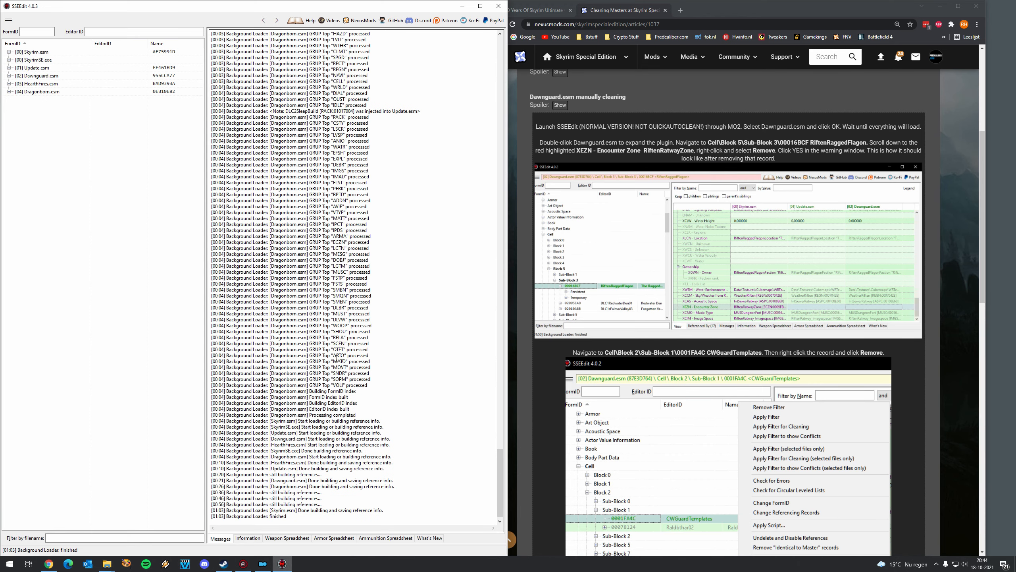
Expand Dawnguard.esm to Cell, Block 5, Sub-Block 3 and open the record 00016BCF RiftenRaggedFlagon
double_click(16, 75)
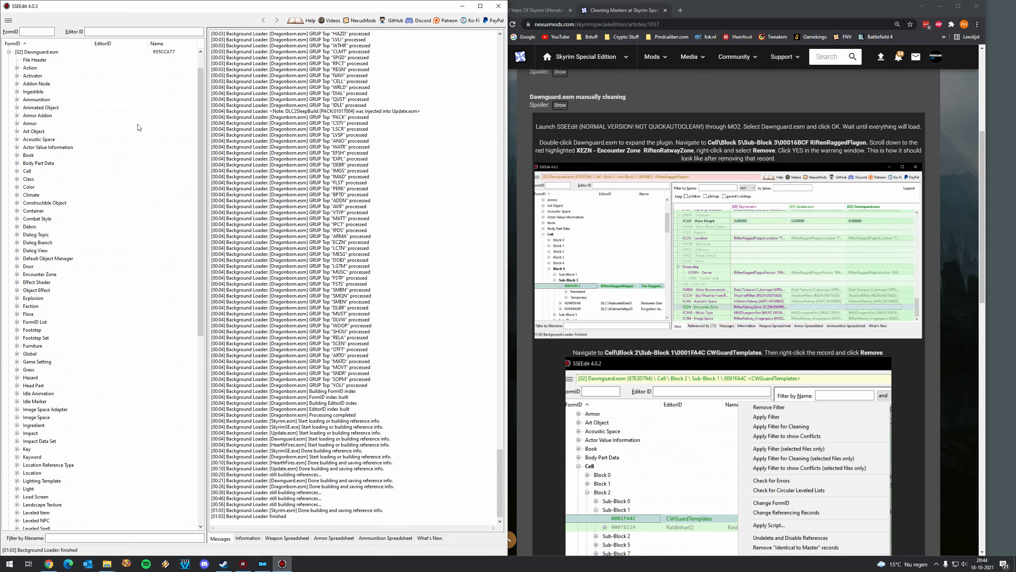
left_click(16, 171)
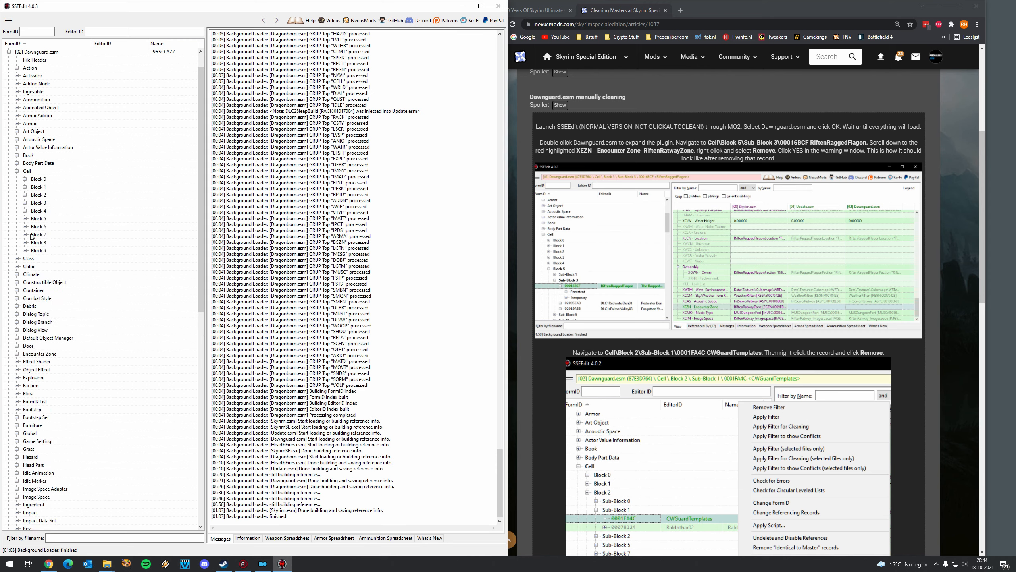
left_click(24, 219)
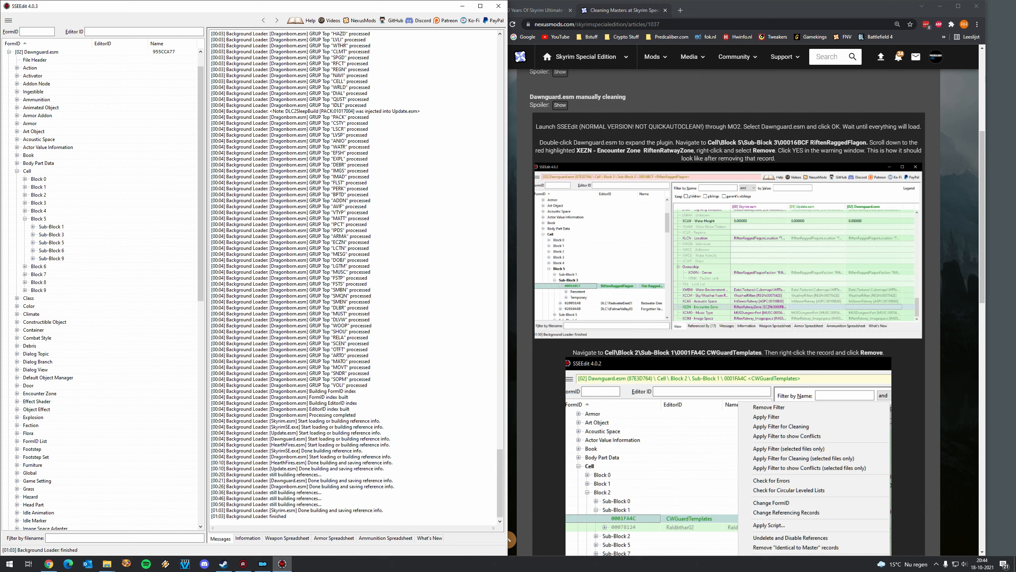
left_click(33, 235)
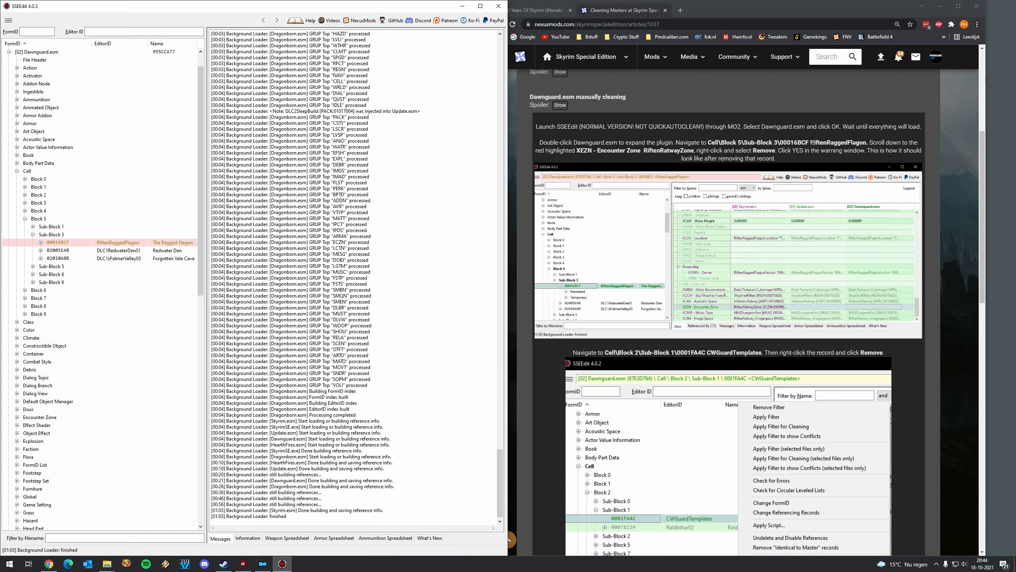
left_click(60, 244)
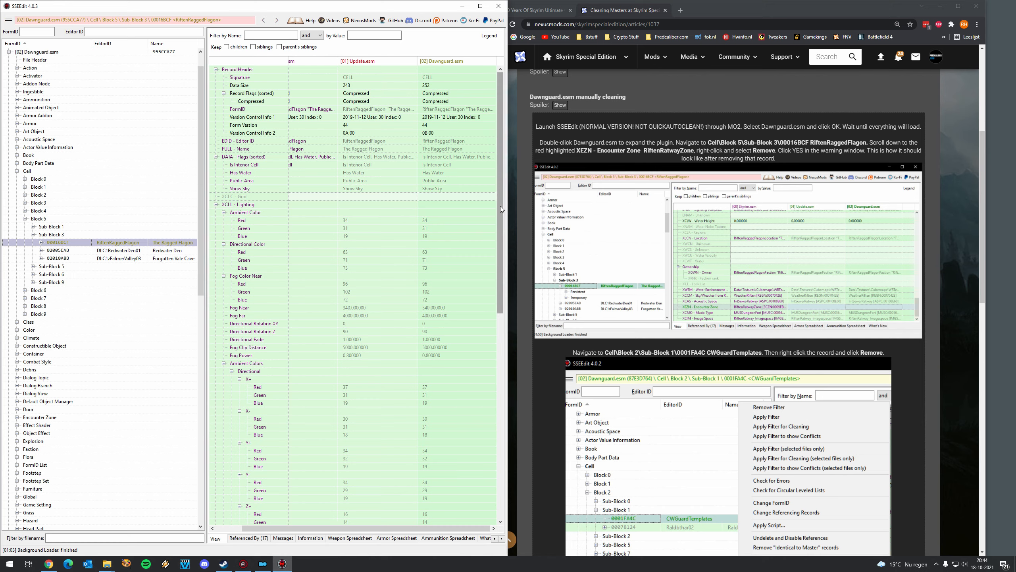
Remove the red XEZN - Encounter Zone entry from the record's Dawnguard.esm column and accept editing the module
left_click_drag(500, 207, 493, 451)
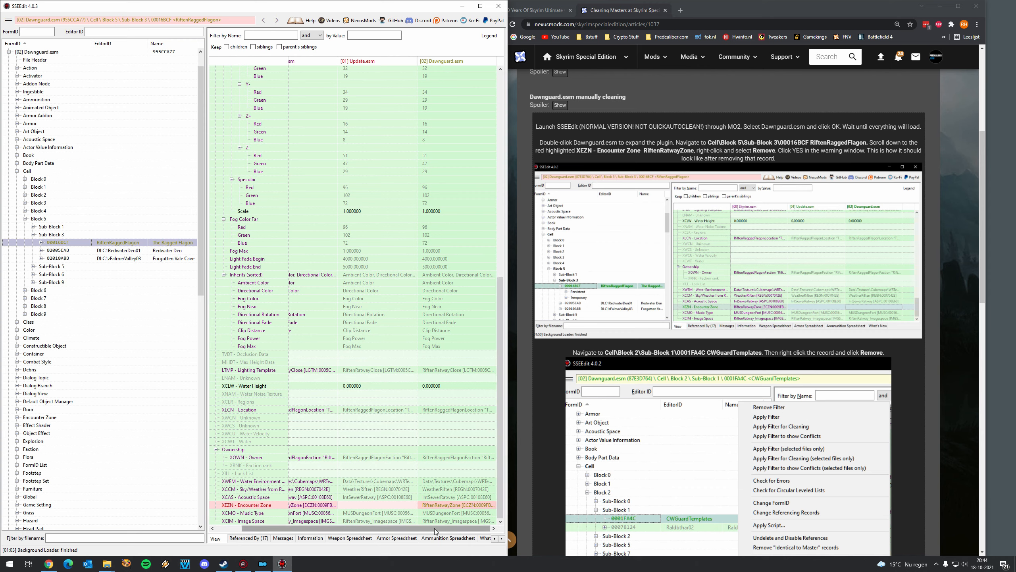
left_click(453, 505)
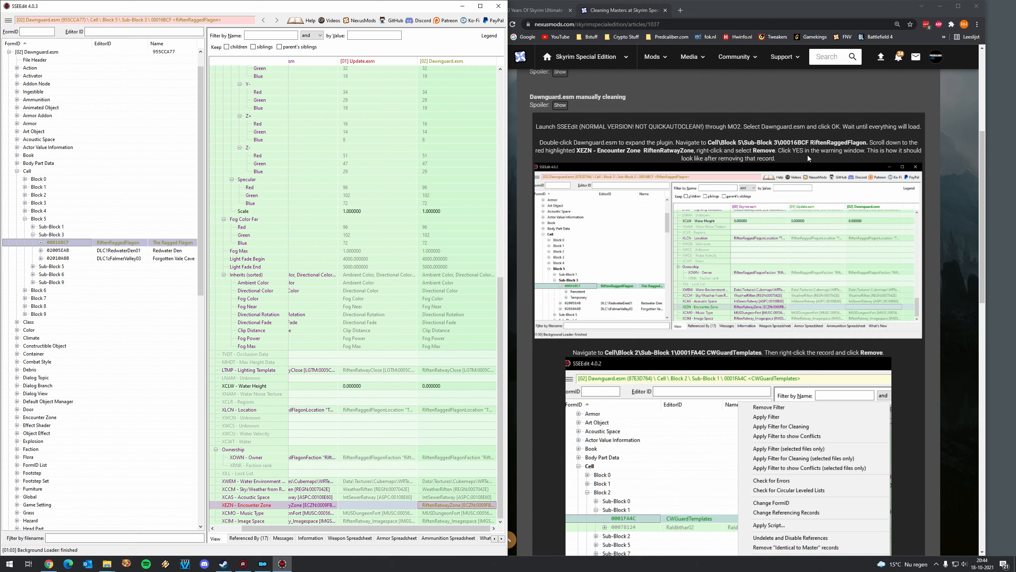
right_click(436, 500)
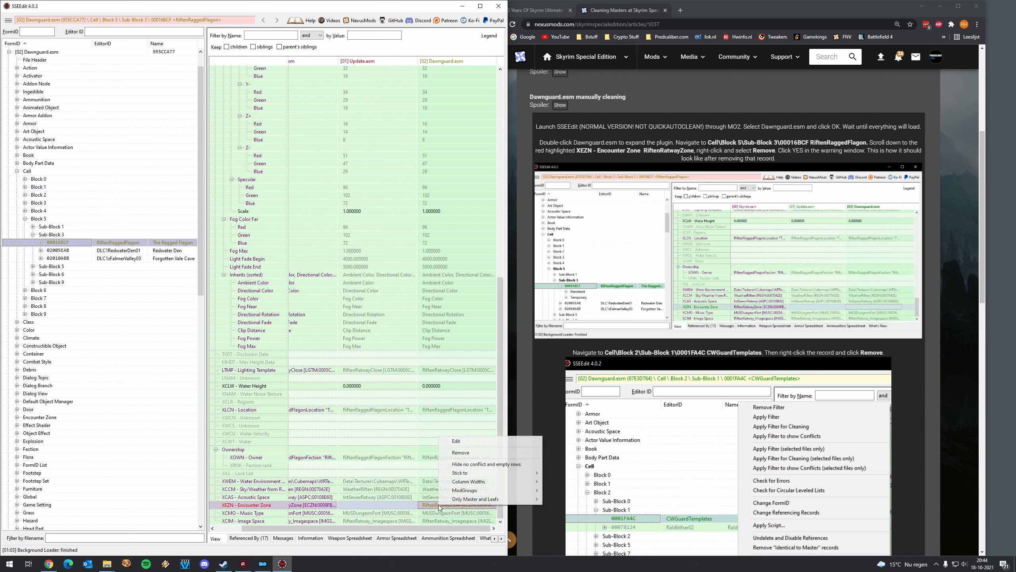
left_click(461, 452)
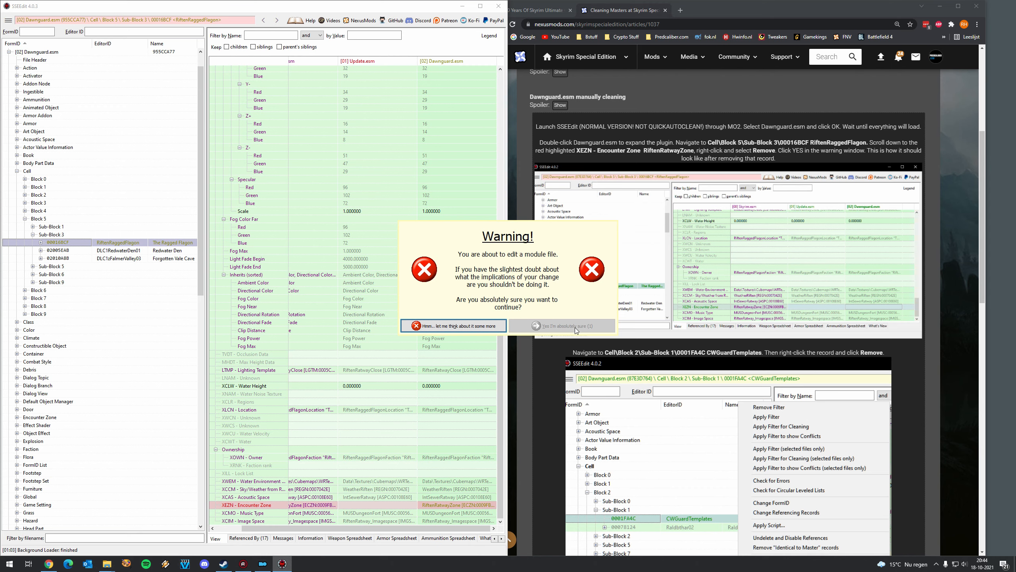
left_click(523, 324)
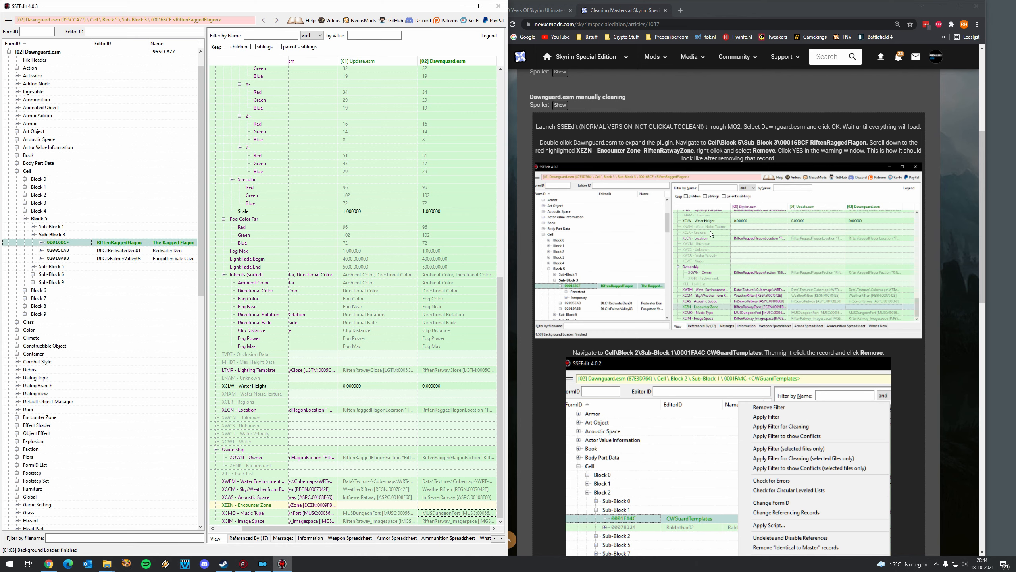
Check the article's second removal, collapse Block 5, and expand Block 2 and its Sub-Block 1 under Dawnguard.esm's Cell group
scroll(710, 233, "down", 1)
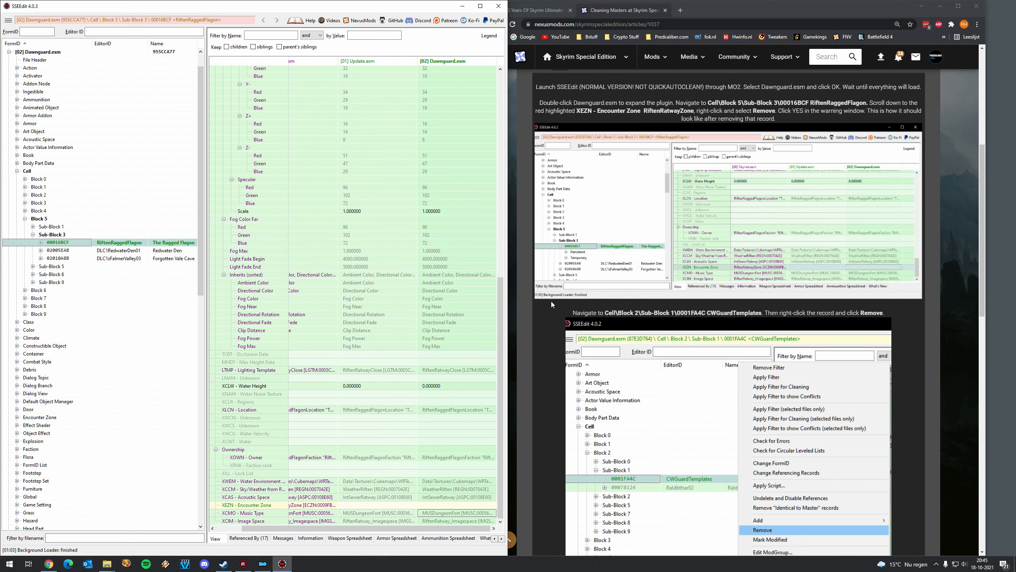
left_click(25, 219)
left_click(25, 195)
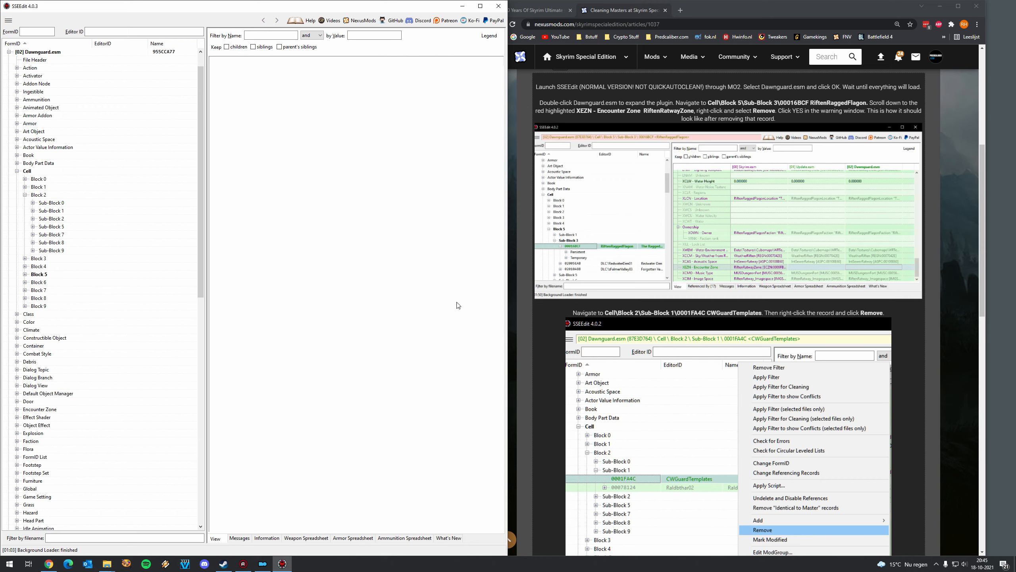
left_click(32, 210)
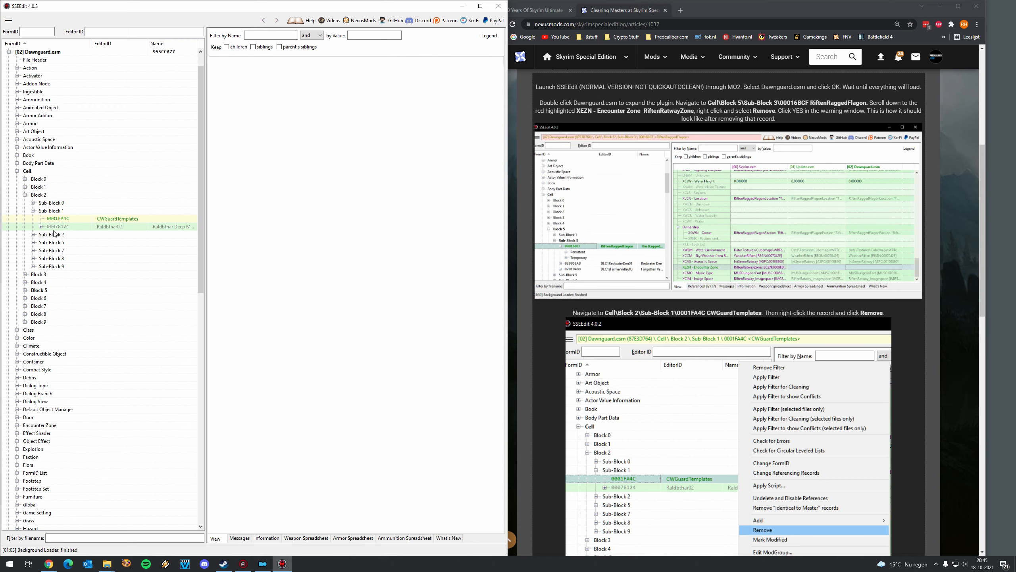
Check the article's removal instructions and permanently remove the record 0001FA4C CWGuardTemplates from Dawnguard.esm
left_click(65, 220)
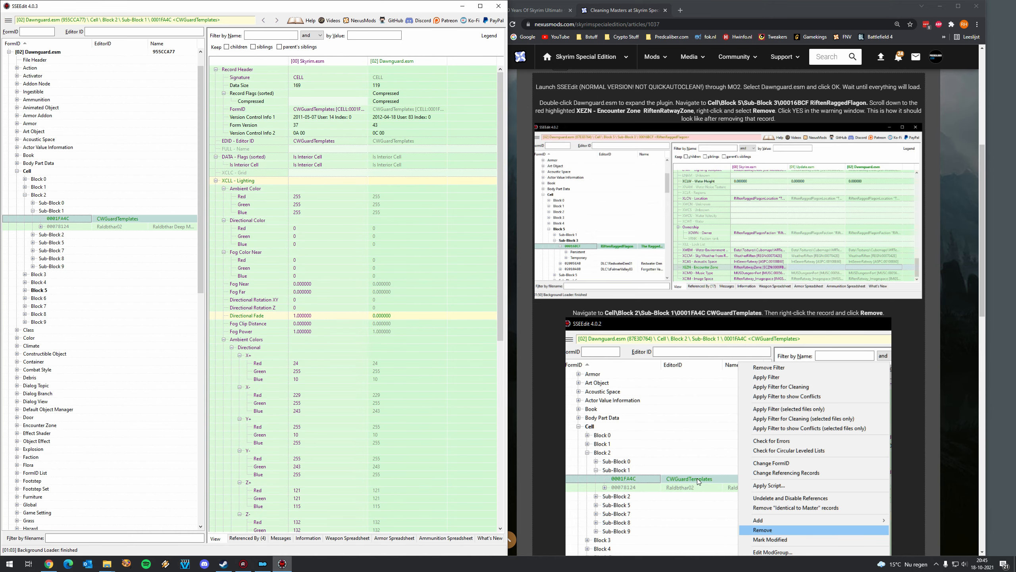
scroll(672, 473, "down", 1)
scroll(672, 473, "down", 4)
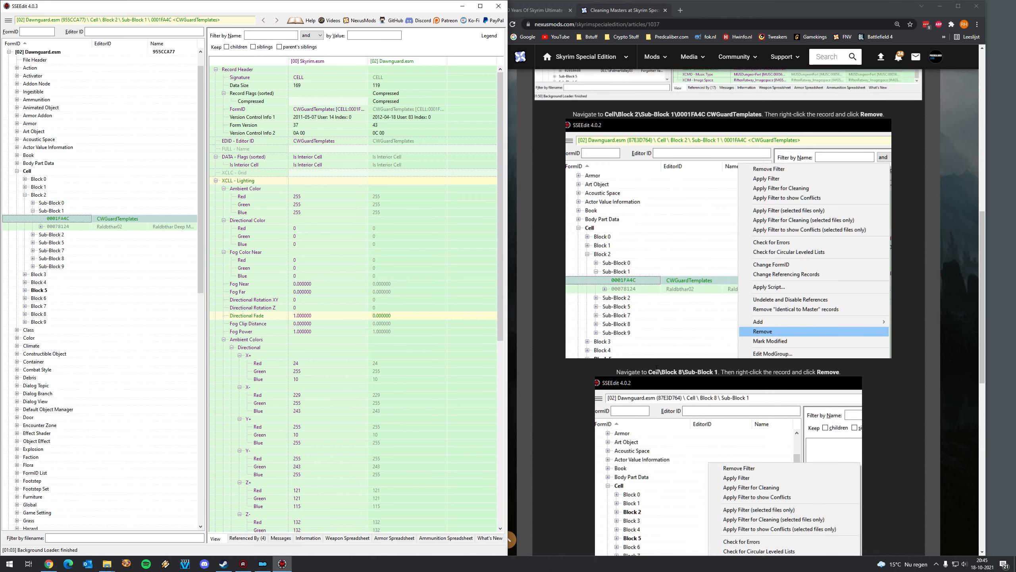
scroll(659, 368, "down", 2)
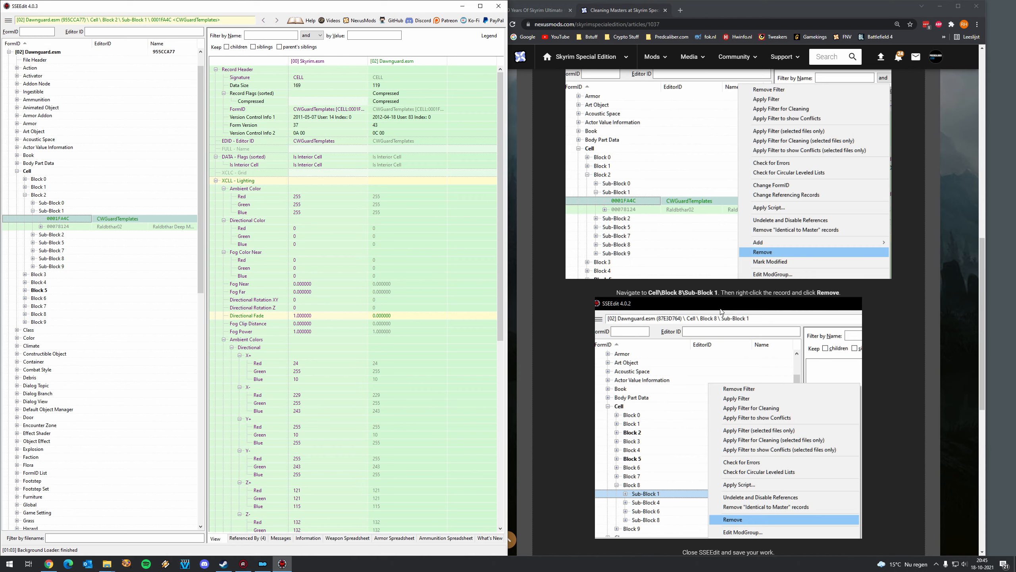
scroll(722, 304, "up", 3)
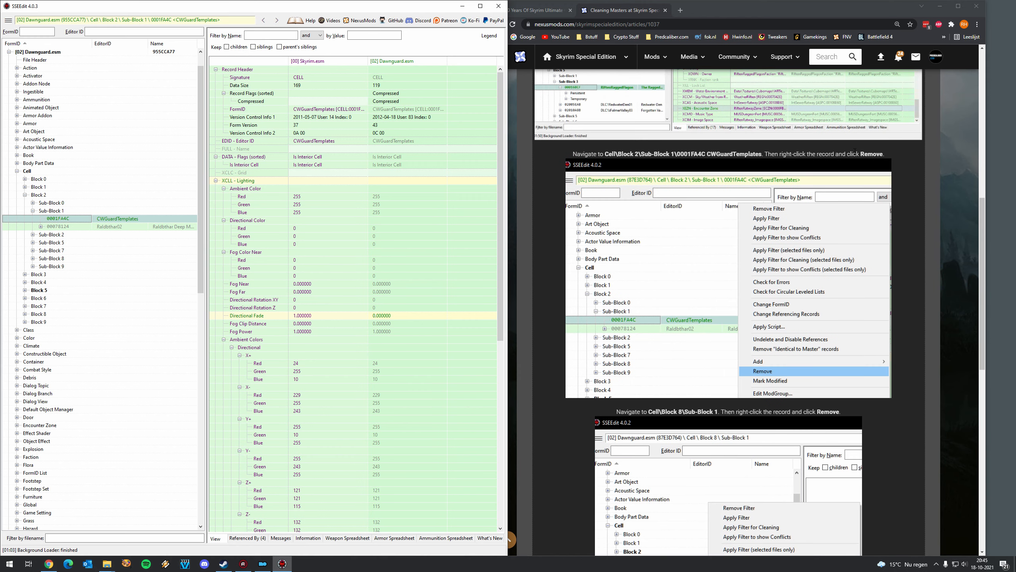
right_click(68, 219)
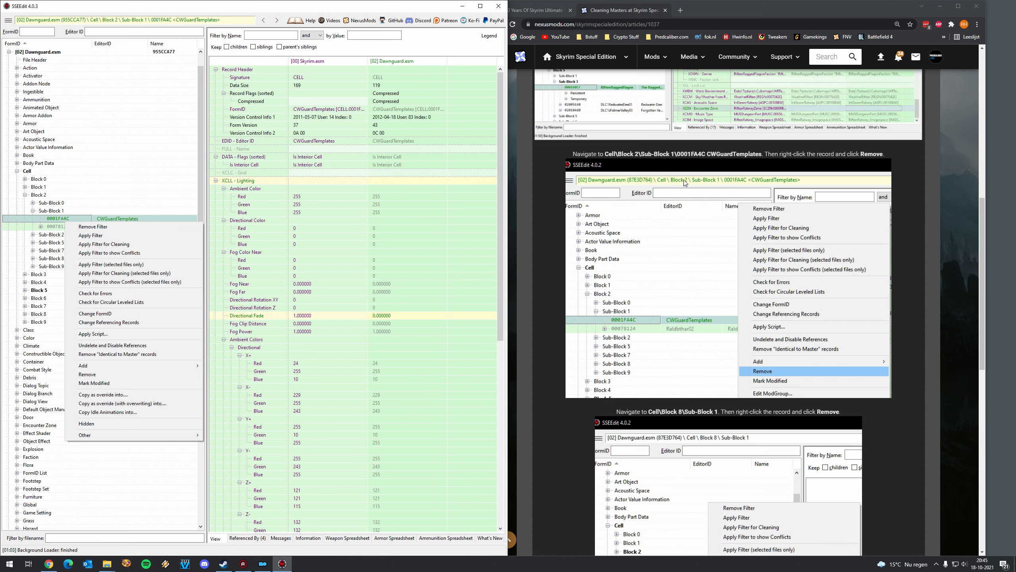
left_click(88, 374)
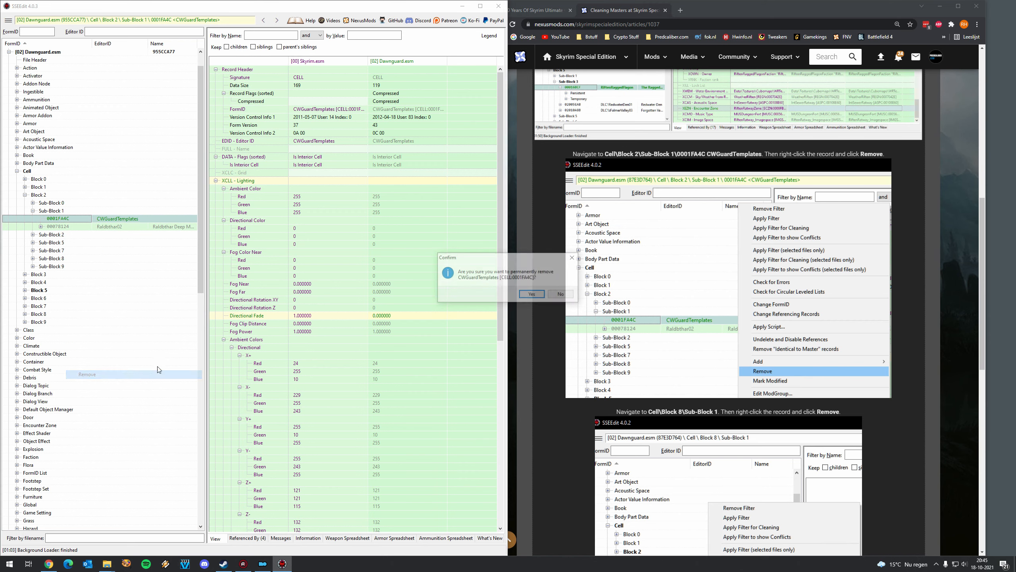
left_click(532, 294)
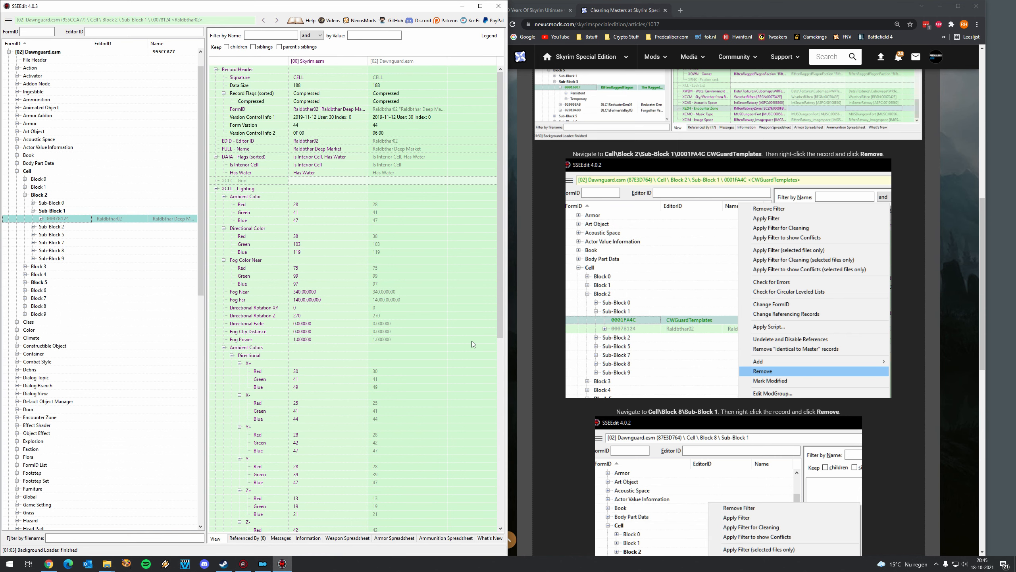
Collapse Block 2, expand Block 8 under Dawnguard.esm's Cell group, and permanently remove its Sub-Block 1 as the article instructs
left_click(25, 194)
left_click(24, 242)
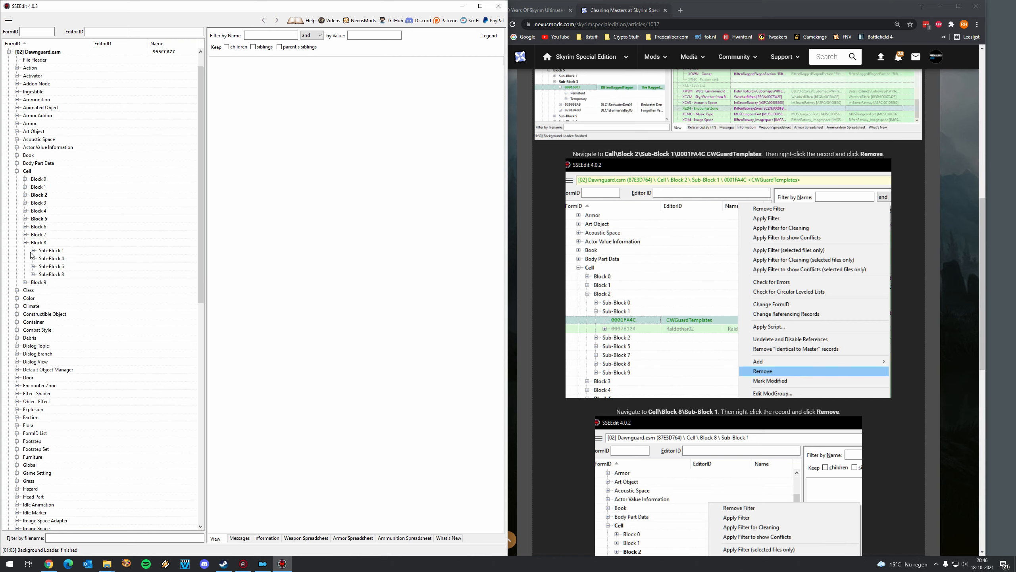
left_click(50, 251)
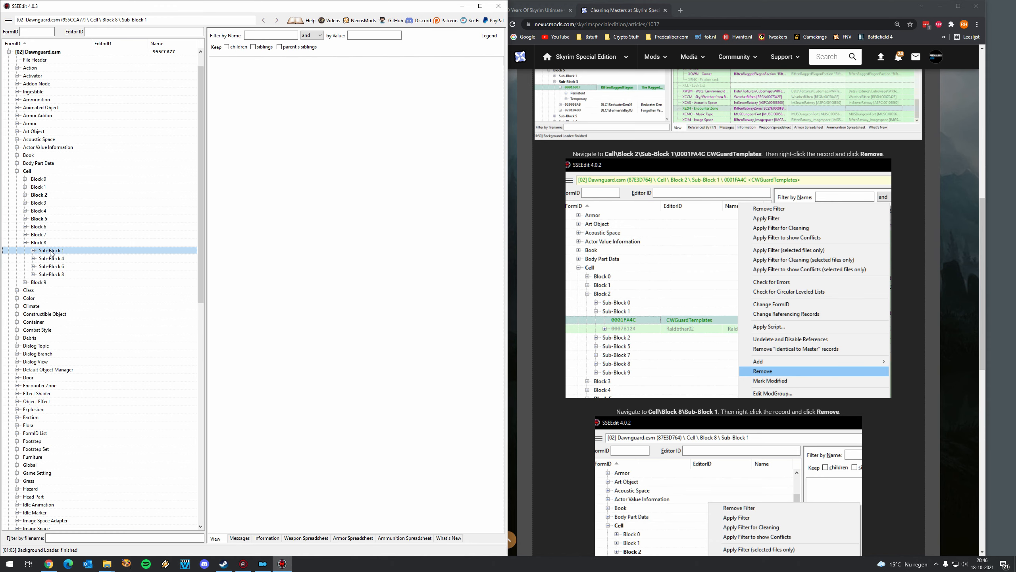
scroll(535, 428, "down", 2)
scroll(595, 435, "down", 2)
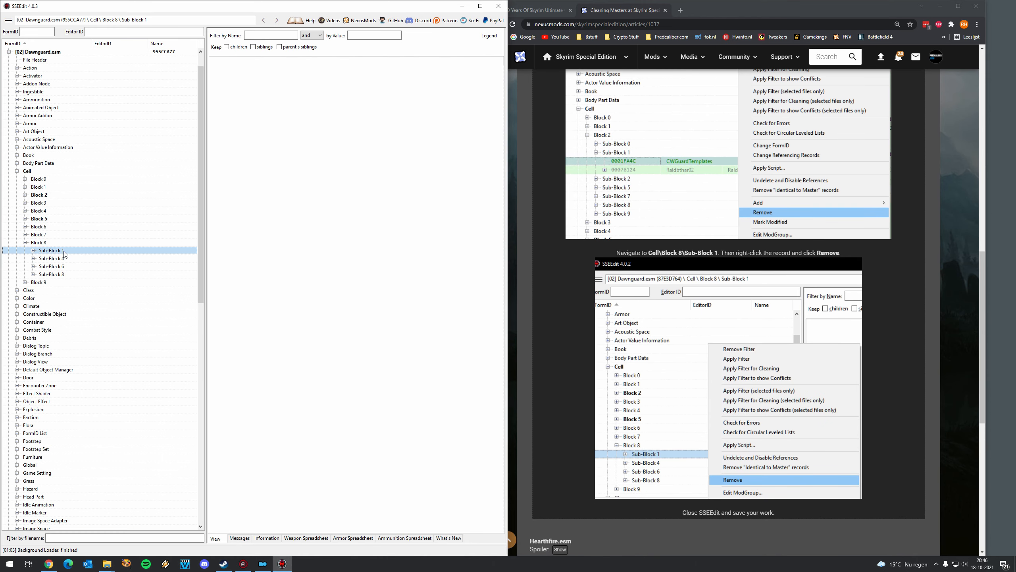
right_click(63, 254)
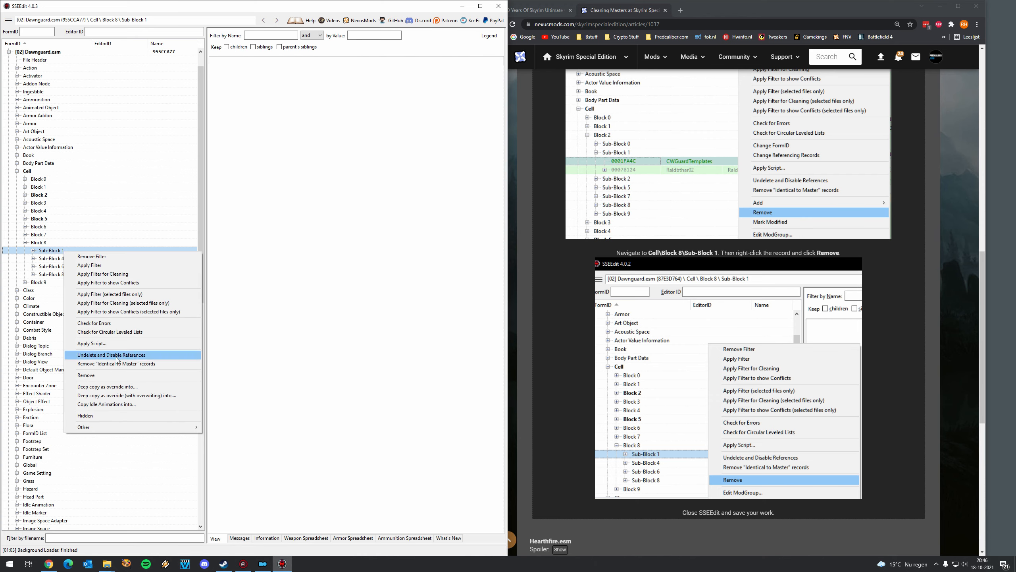
left_click(114, 376)
left_click(532, 296)
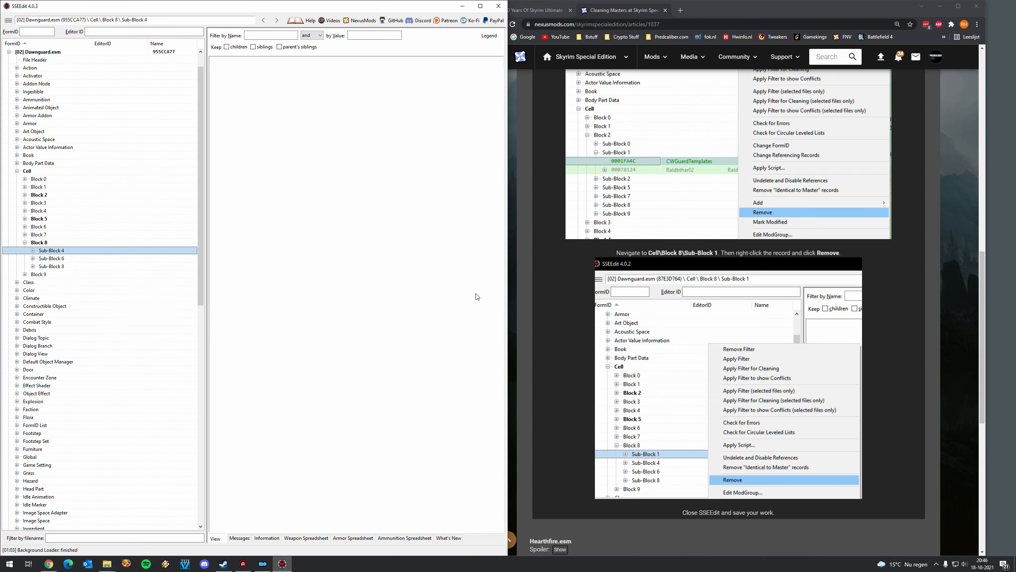
Check the article's closing instruction for Dawnguard.esm, then close SSEEdit and save the changed Dawnguard.esm
left_click(672, 279)
scroll(700, 312, "down", 4)
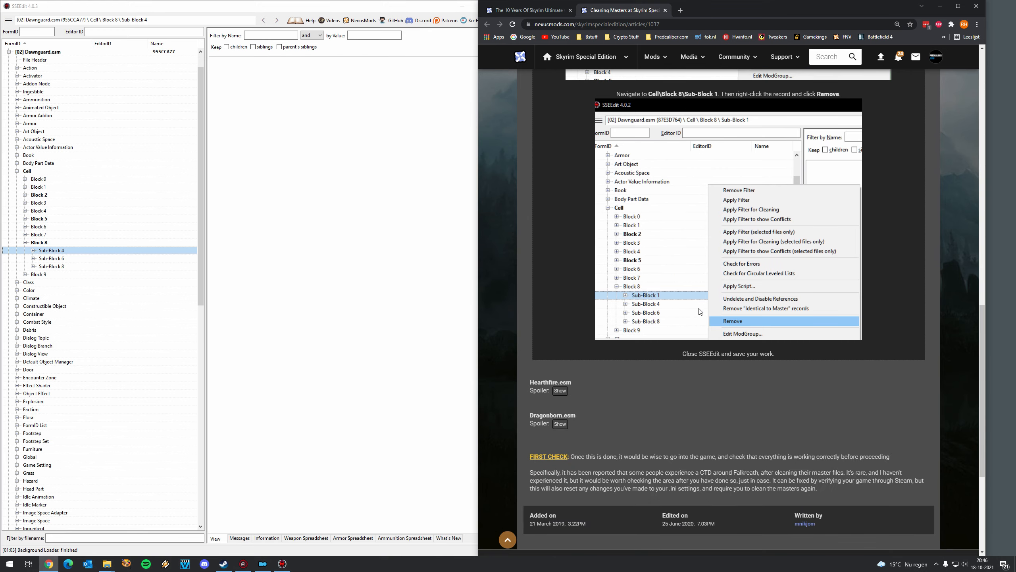
left_click(474, 9)
left_click(498, 5)
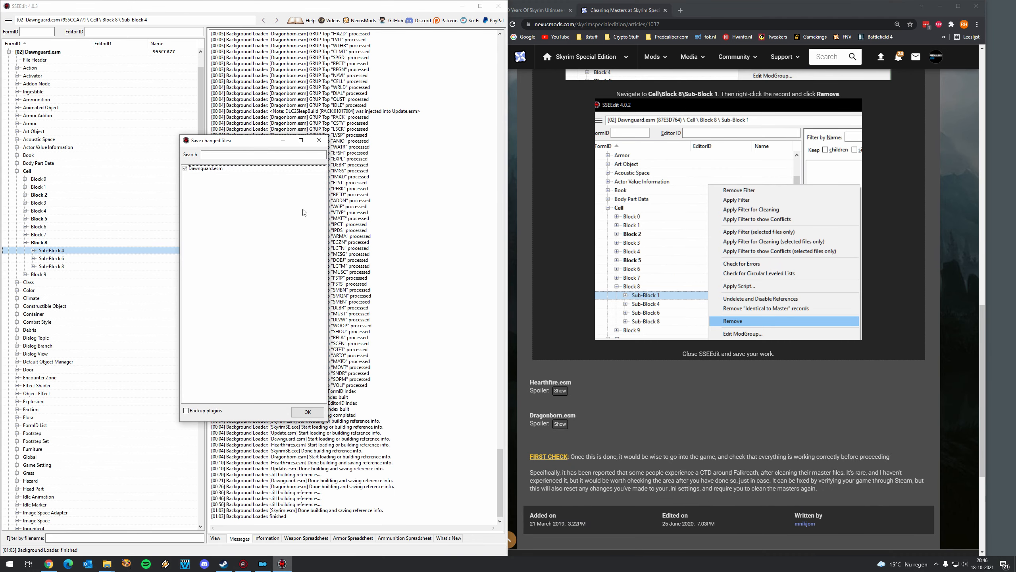
left_click(308, 412)
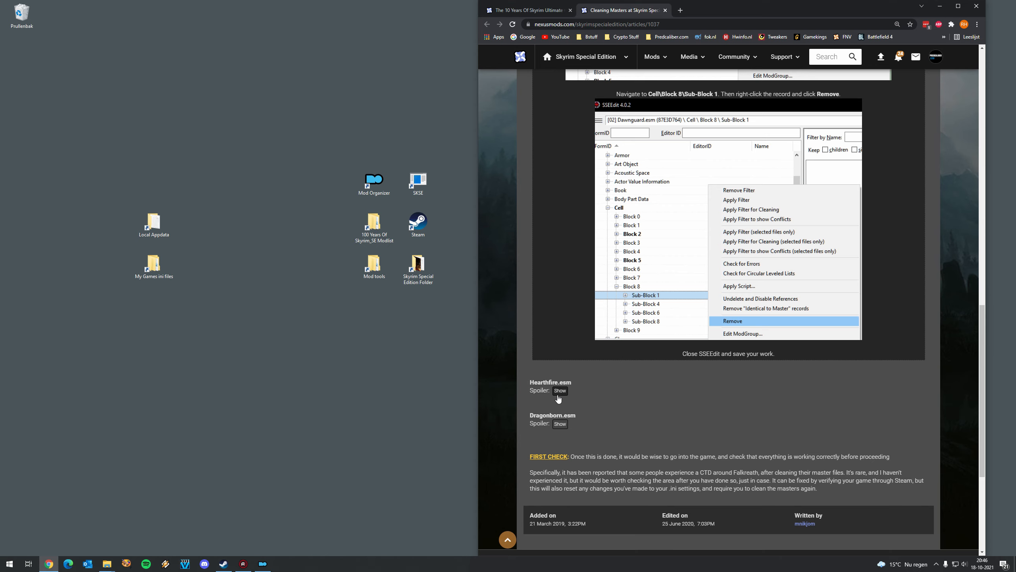
Collapse the article's Dawnguard.esm manual cleaning spoiler and show the Hearthfire.esm instructions
scroll(607, 379, "up", 15)
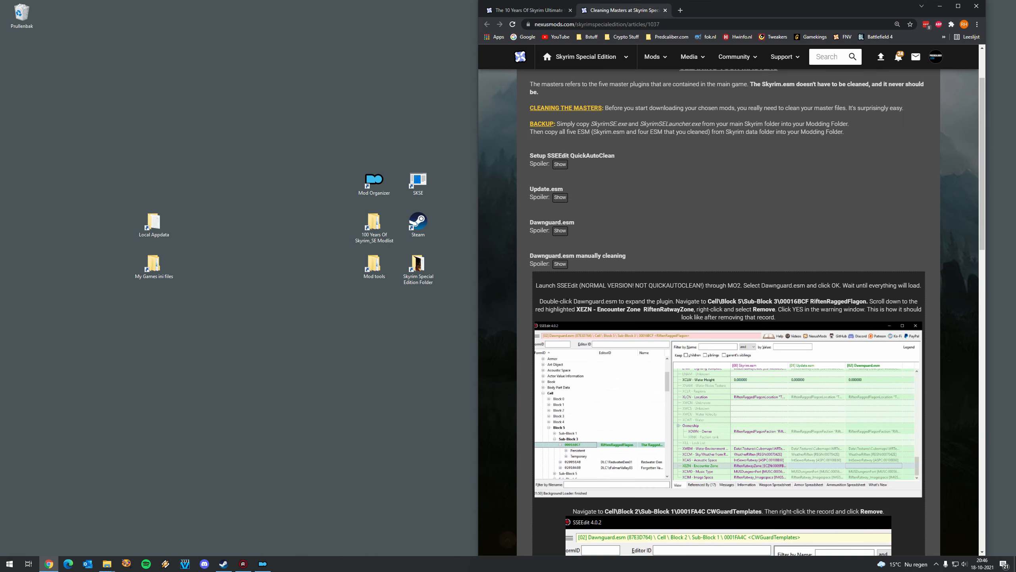
left_click(560, 264)
left_click(560, 298)
scroll(595, 325, "down", 2)
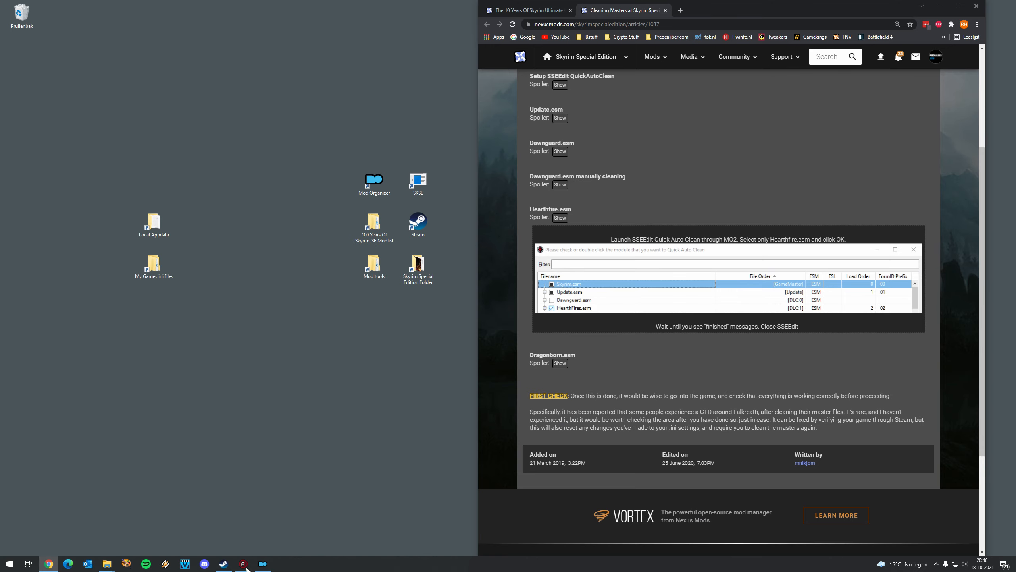
Switch to Mod Organizer, dock its window beside the article, and launch SSEEditQuickAutoClean
left_click(263, 564)
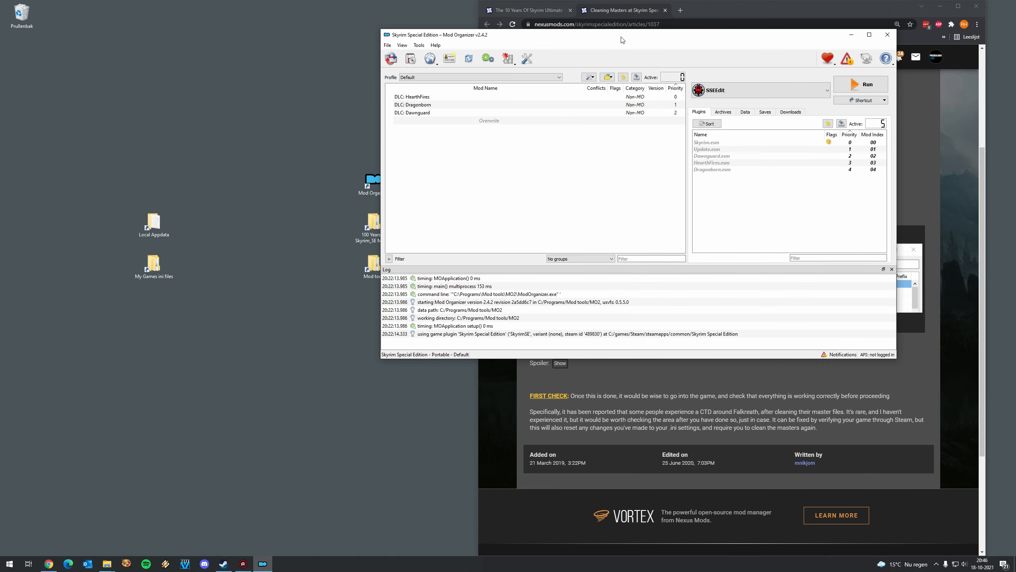
left_click_drag(621, 39, 1, 84)
left_click(326, 63)
left_click(340, 177)
left_click(471, 58)
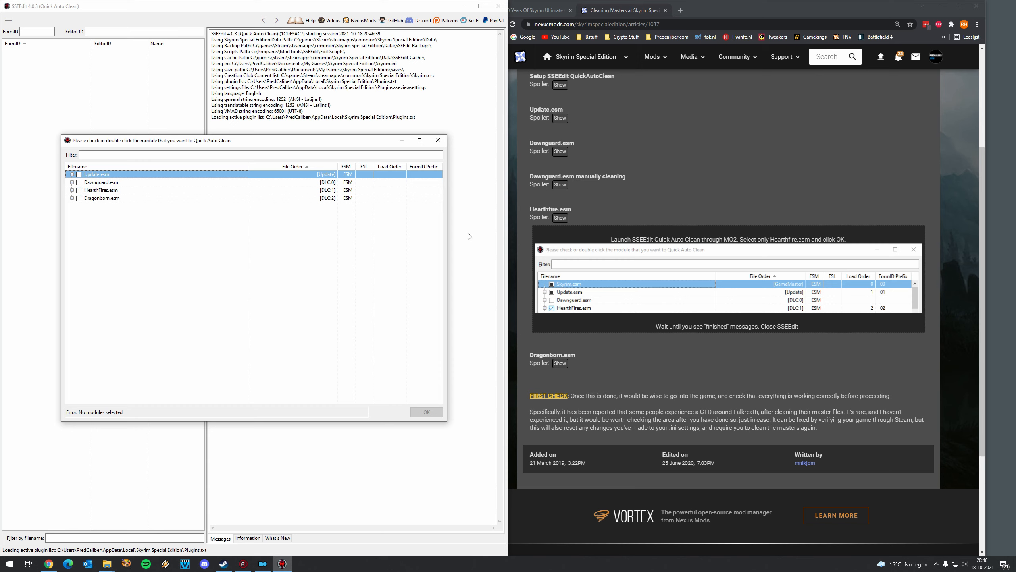
Quick-clean only the HearthFires.esm module and close SSEEdit once the cleaning has finished
left_click(80, 191)
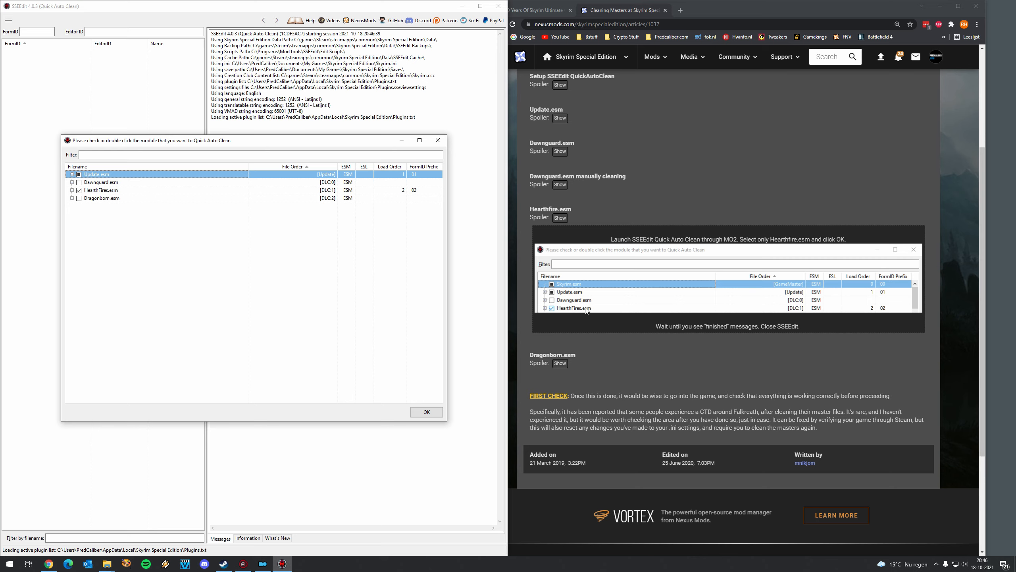
left_click(97, 192)
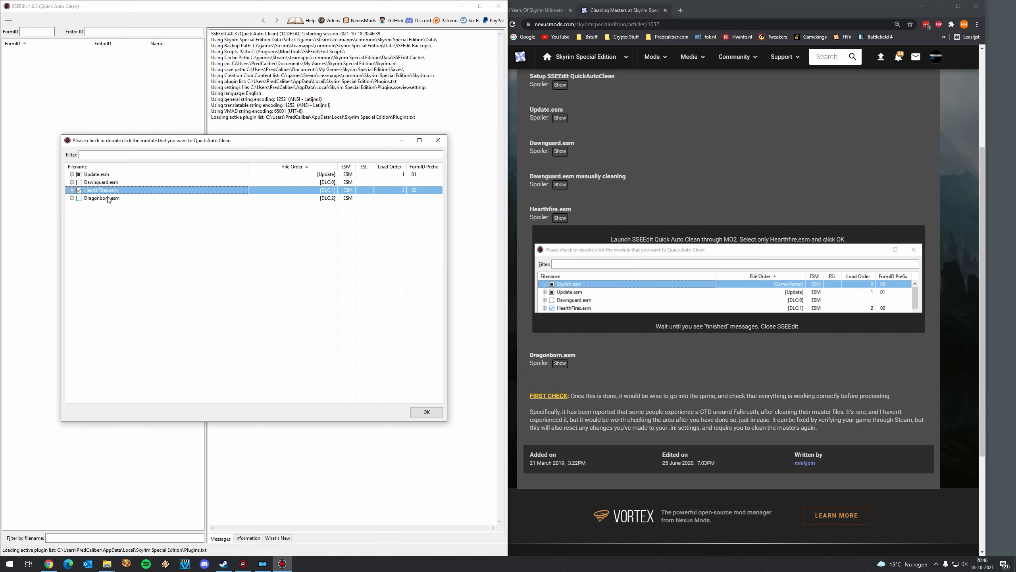
left_click(427, 413)
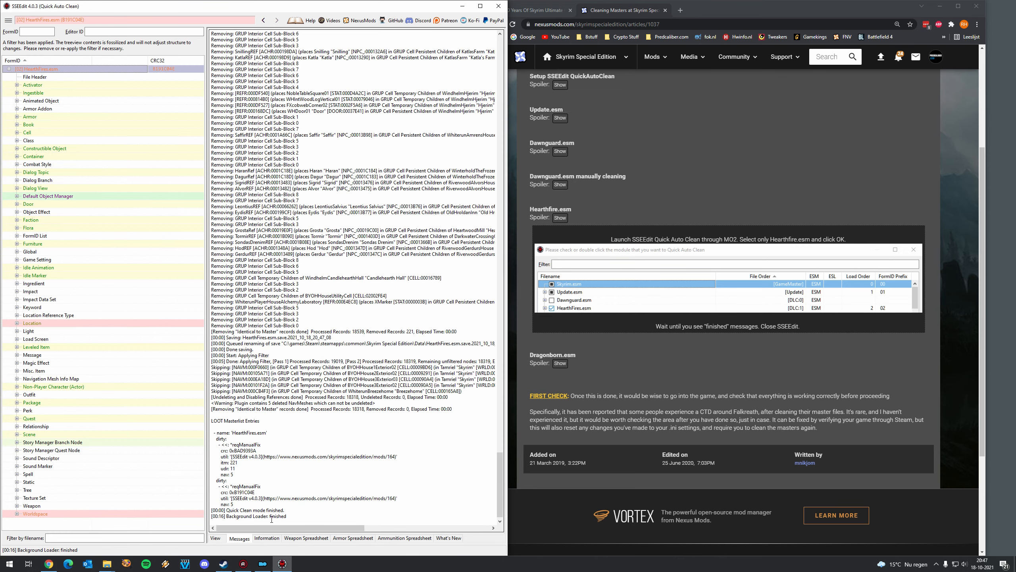
left_click(498, 6)
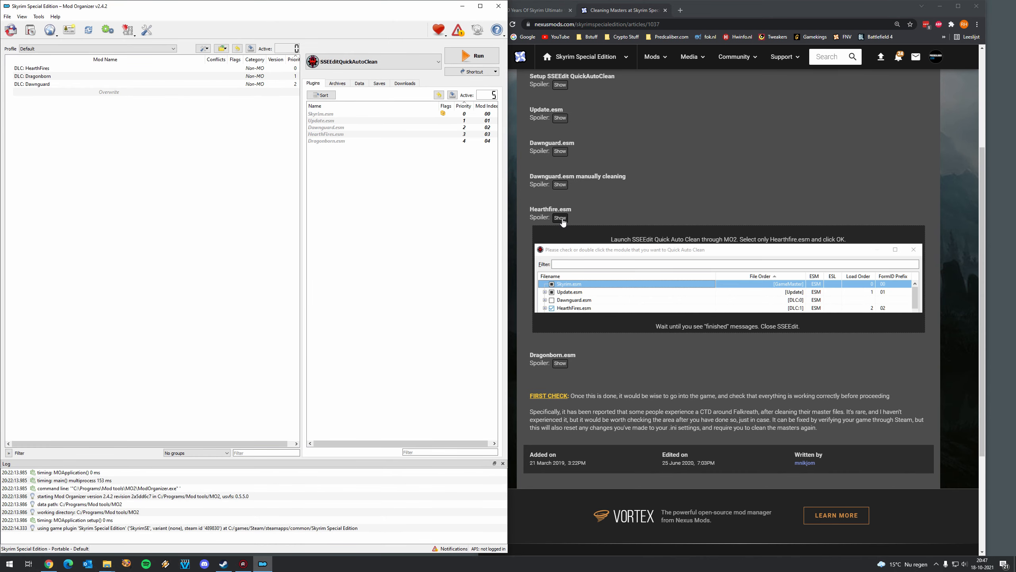
Swap the article's Hearthfire.esm spoiler for the Dragonborn.esm instructions and launch SSEEditQuickAutoClean again from Mod Organizer
left_click(560, 219)
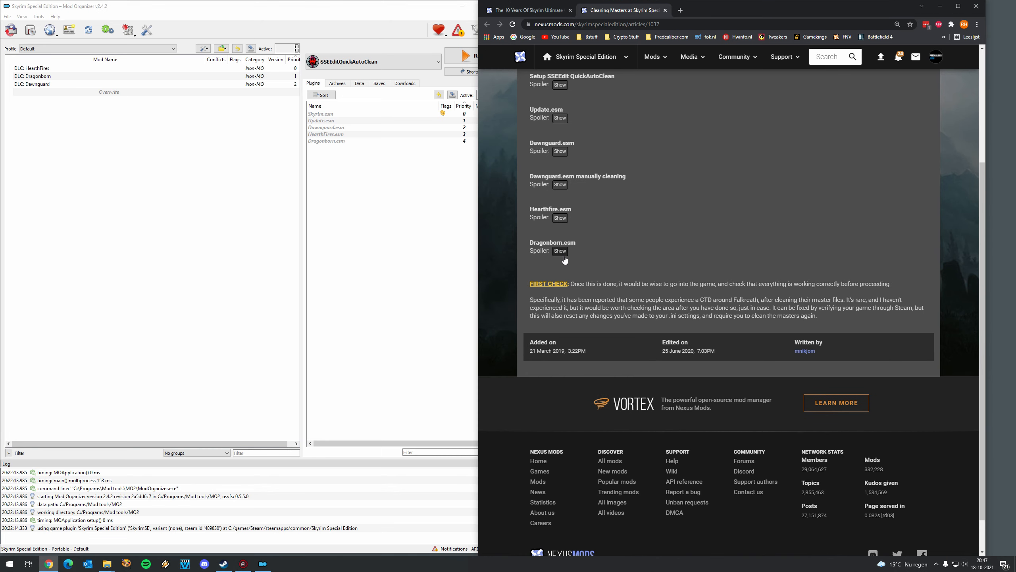
left_click(560, 250)
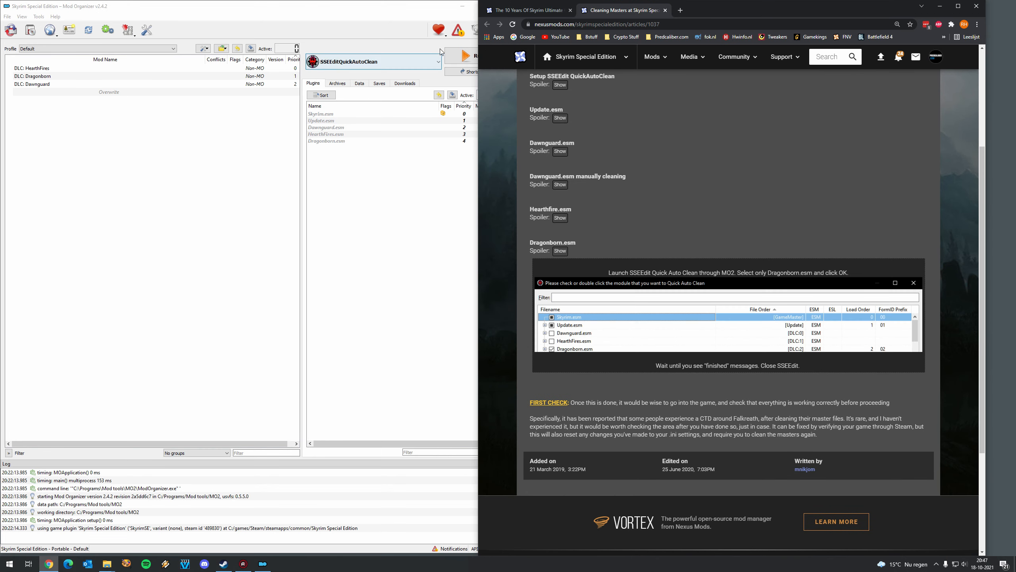
left_click(451, 63)
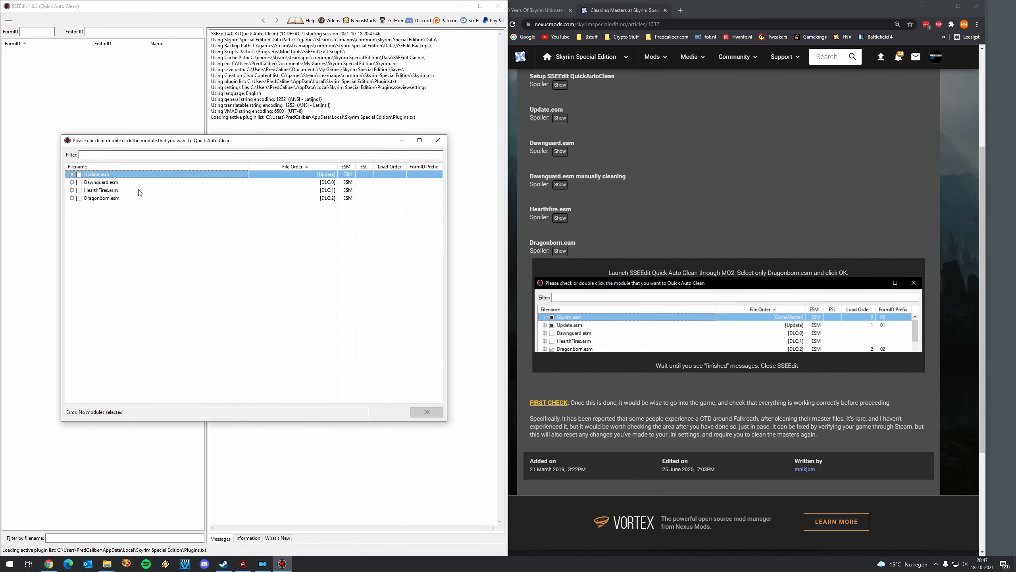
Quick-clean only the Dragonborn.esm module and close SSEEdit once the cleaning has finished
left_click(79, 198)
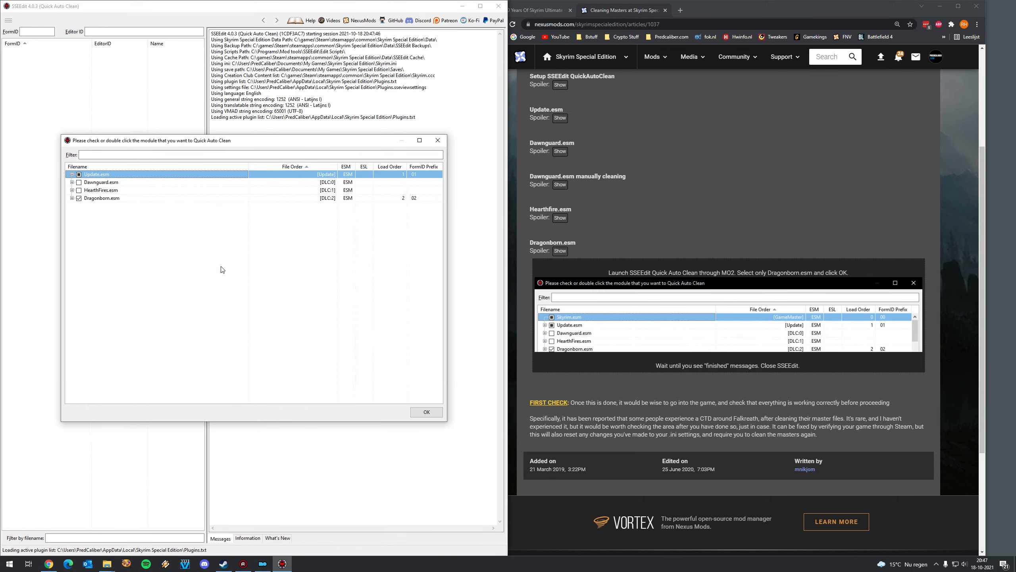
left_click(422, 408)
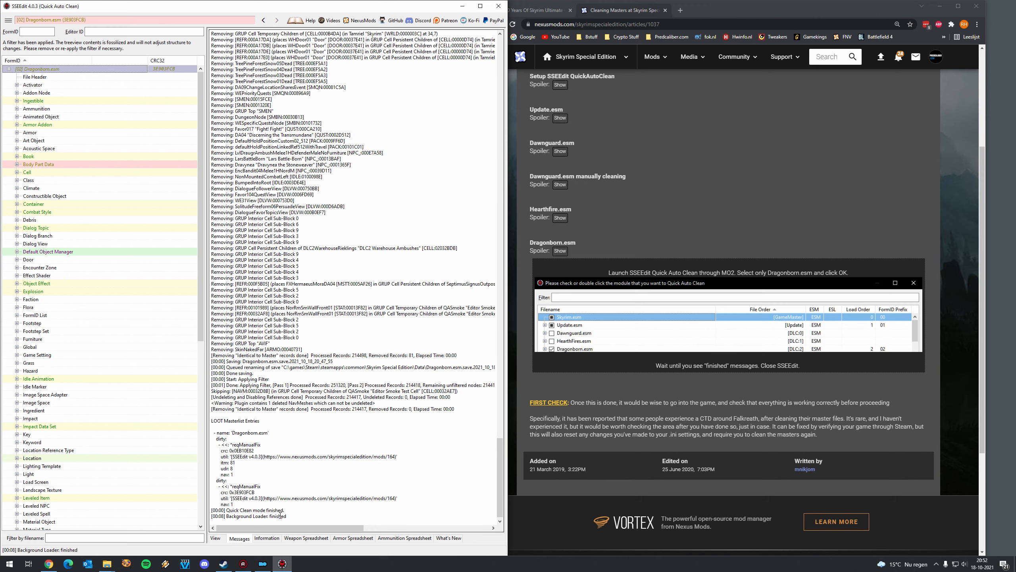
left_click(498, 6)
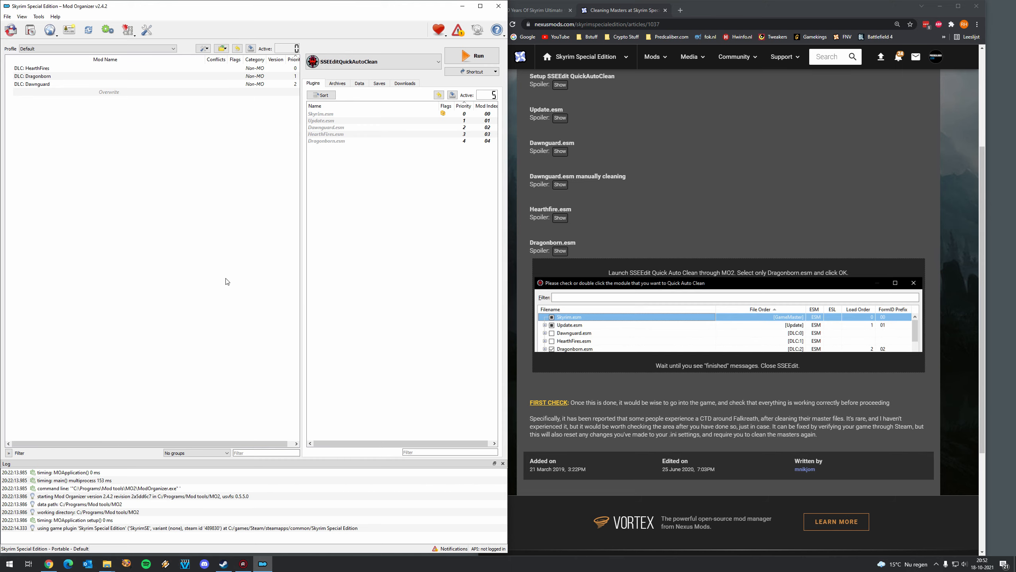
Maximize Mod Organizer, read the details of the notification about the Overwrite mod directory, and close the notifications
left_click(480, 6)
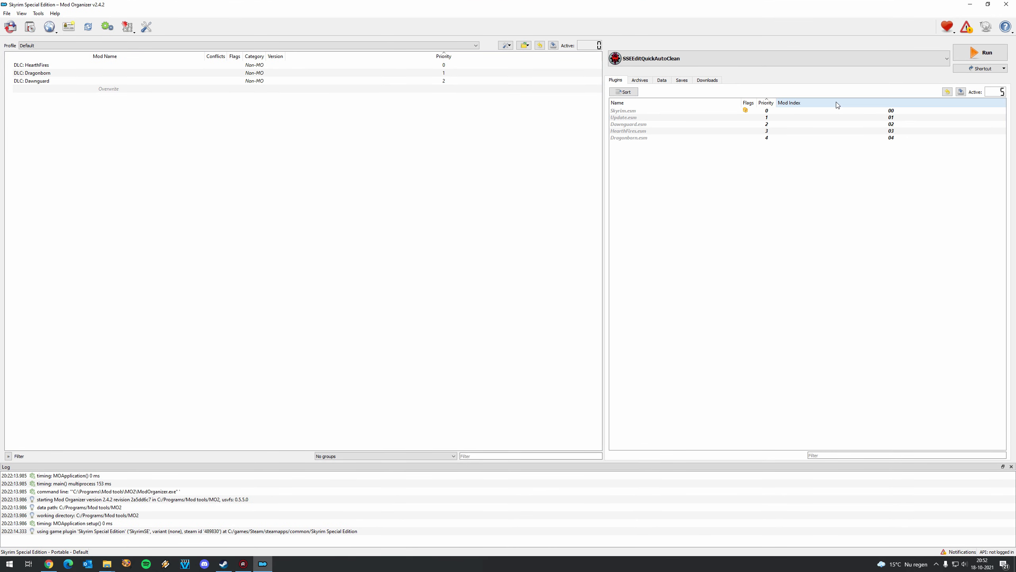
left_click(966, 29)
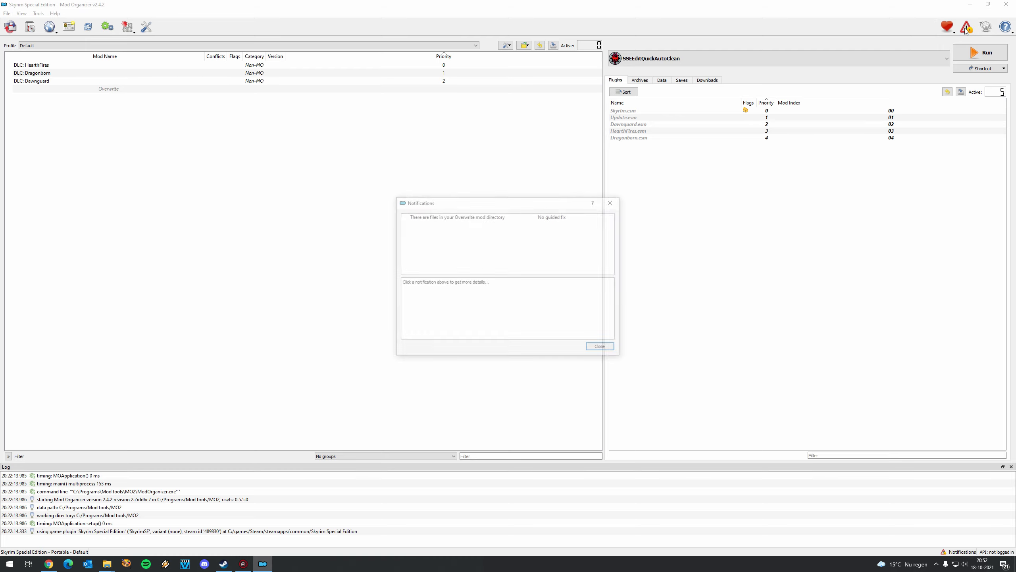
left_click(474, 217)
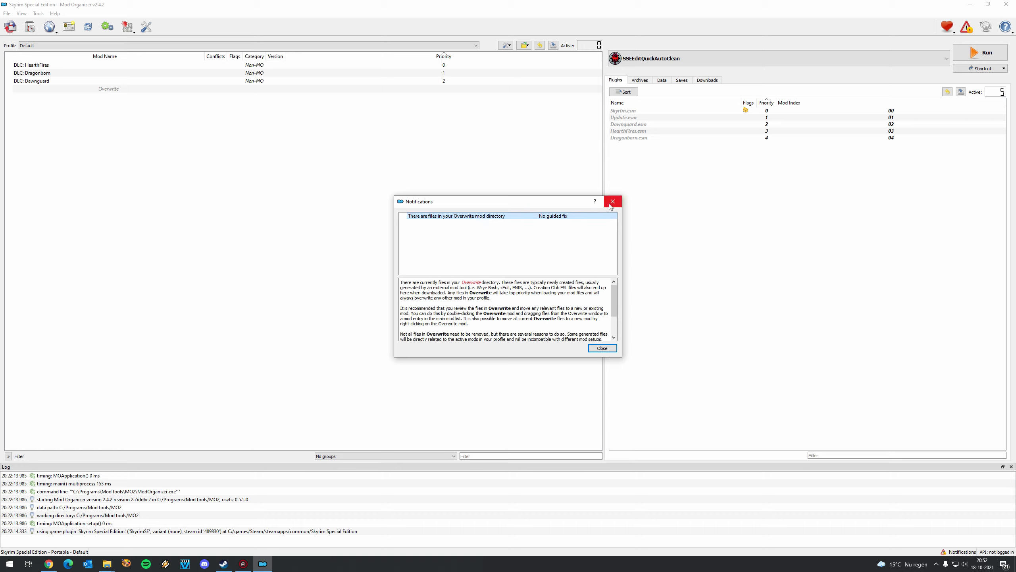
left_click(615, 348)
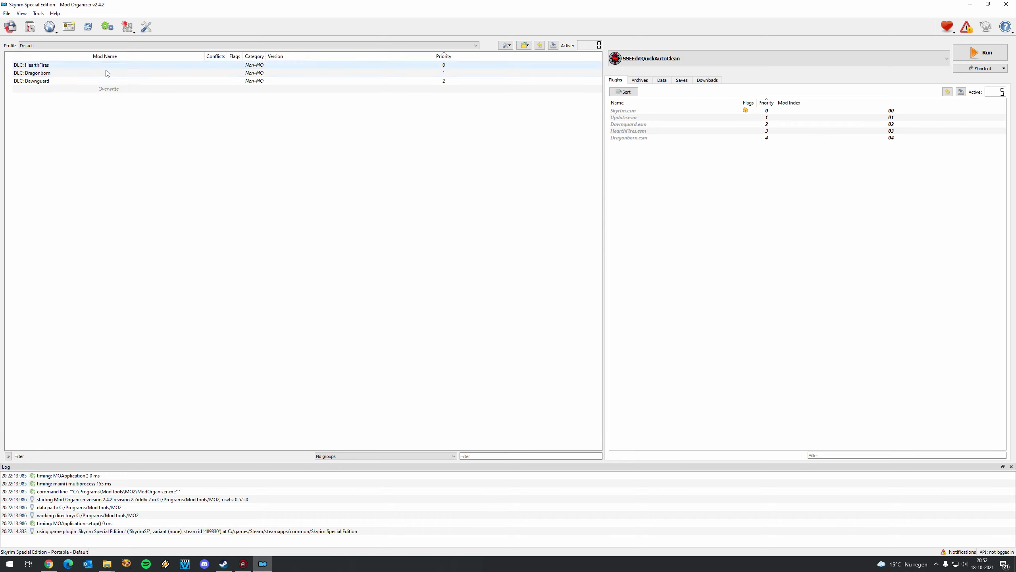